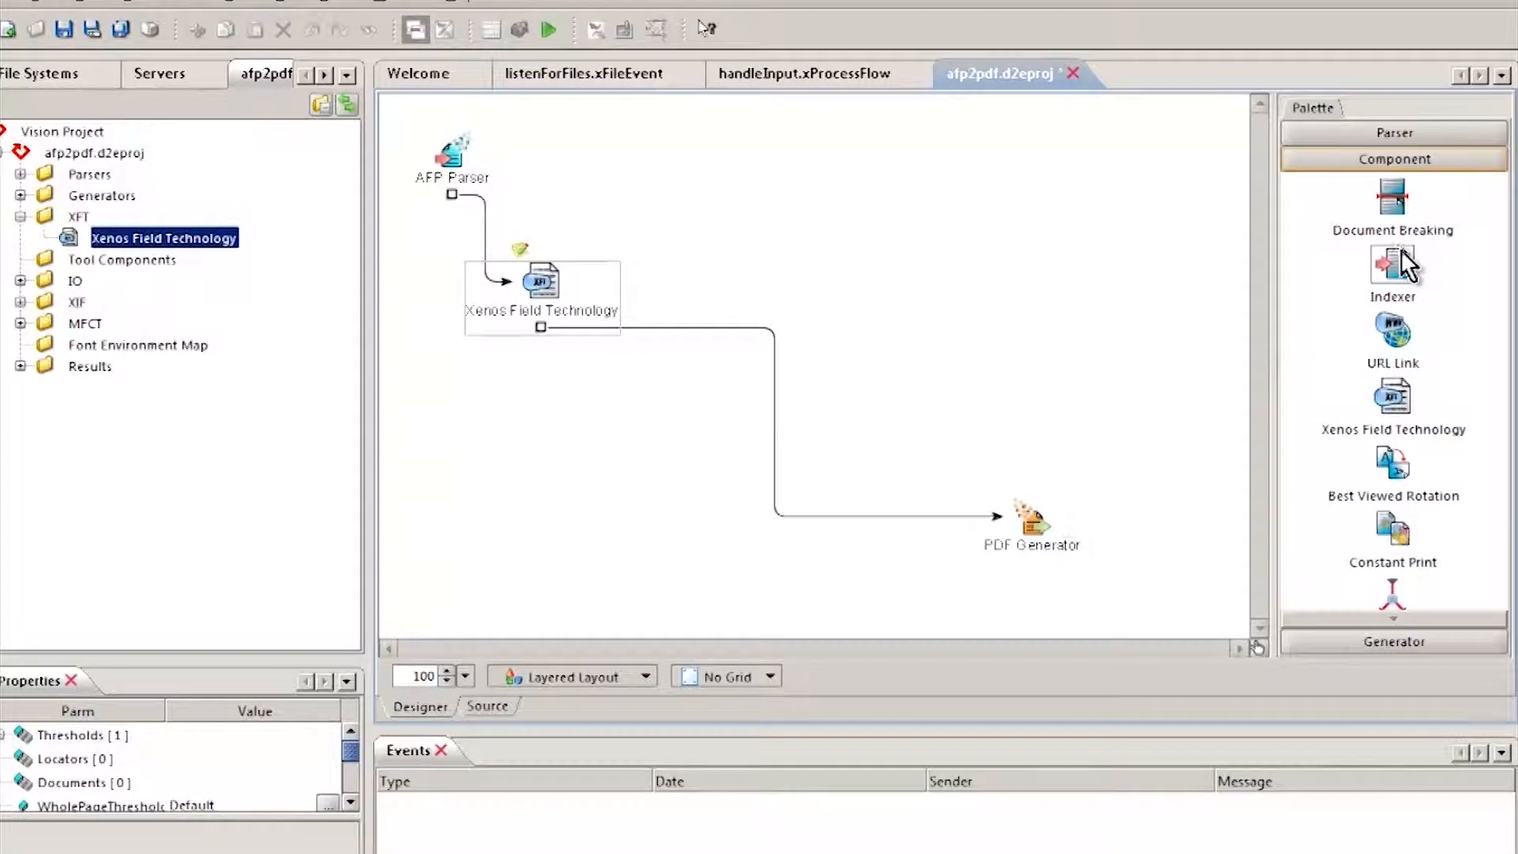
# Step: Insert an Indexer between Xenos Field Technology and PDF Generator, and open the Xenos Field Technology editor maximized with the page fitted to width
pyautogui.moveTo(777, 388); pyautogui.dragTo(778, 389)
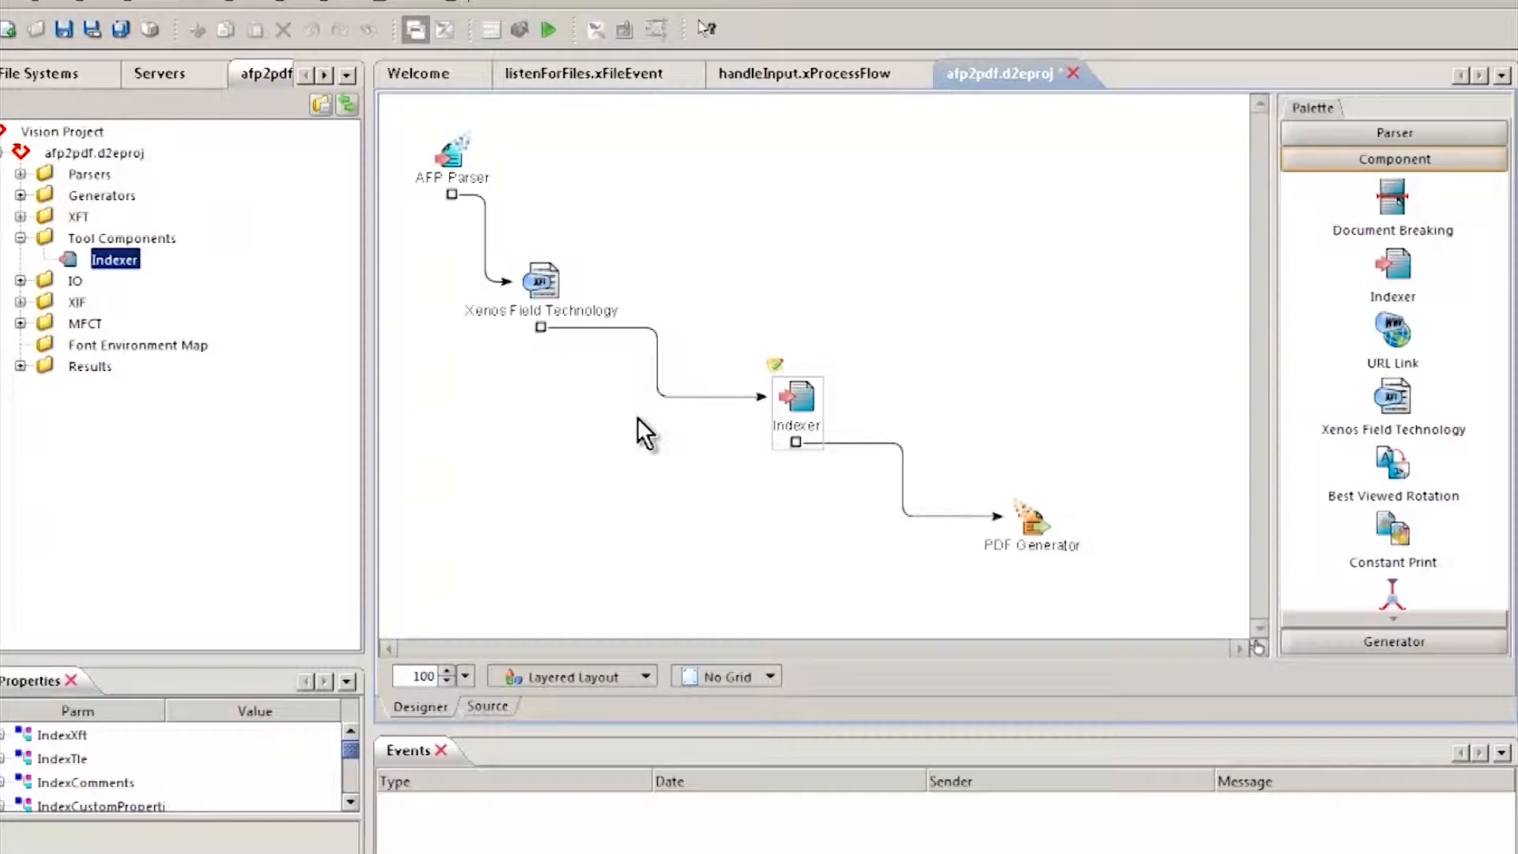
pyautogui.doubleClick(544, 283)
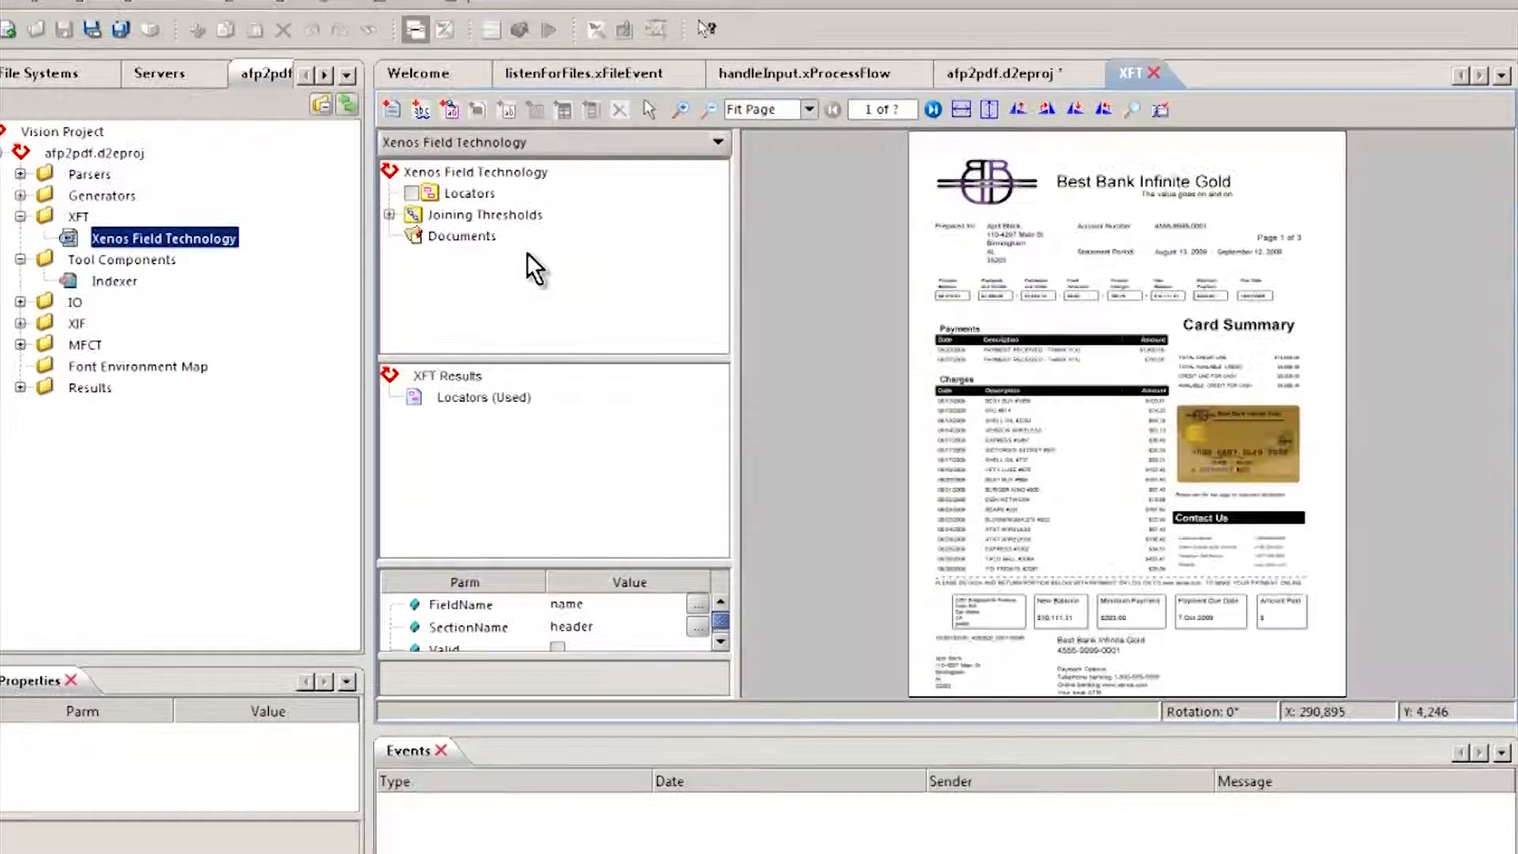
pyautogui.doubleClick(1127, 72)
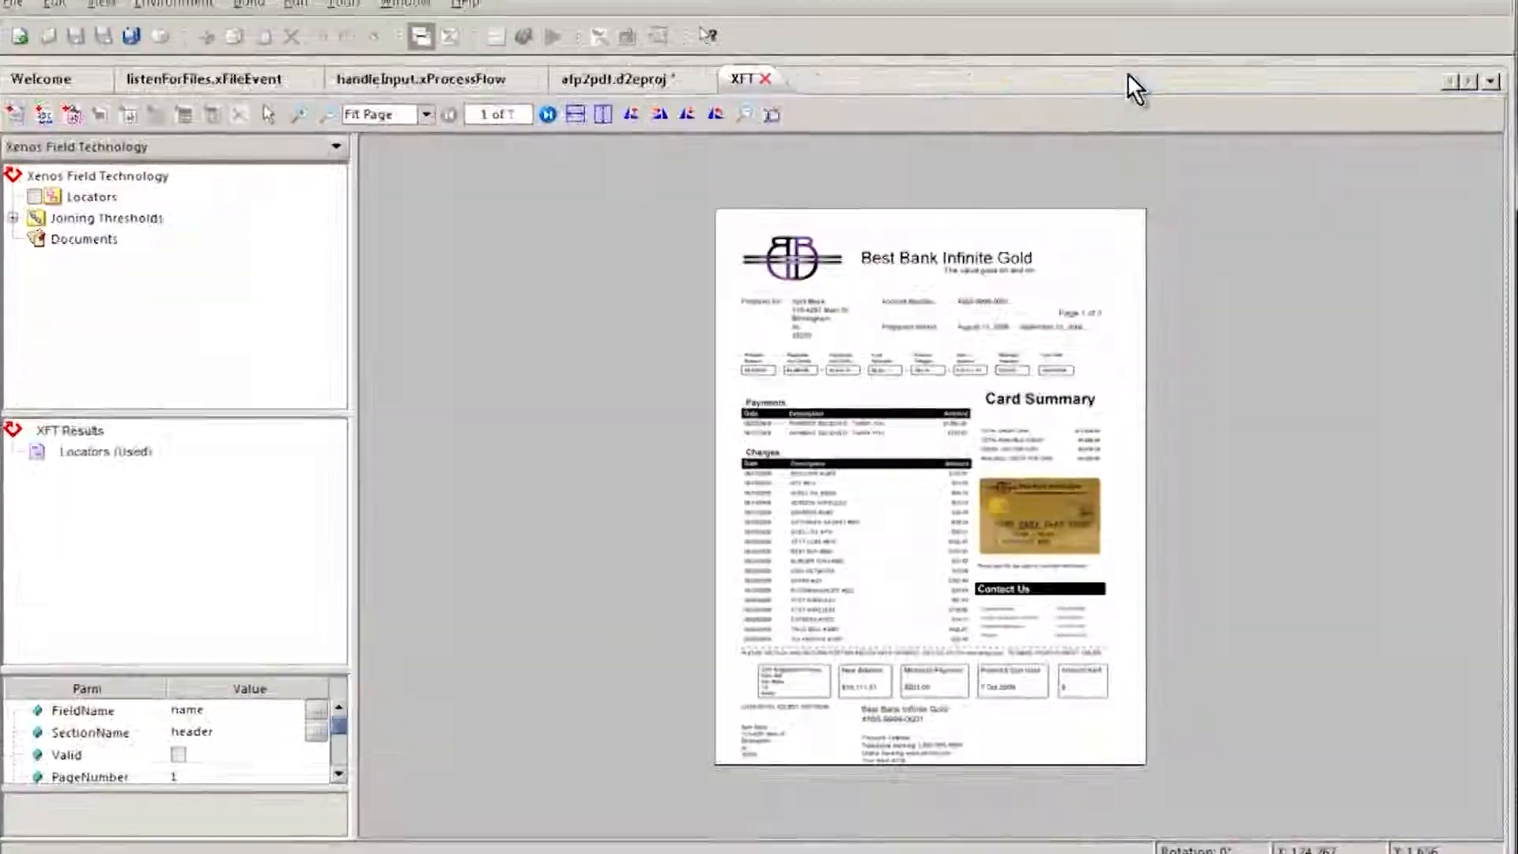
pyautogui.click(575, 114)
# Step: Add a locator named firstPageLoc, about 97 wide by 21 high, around the page number text, searching for the literal text "Page 1 of"
pyautogui.click(92, 197)
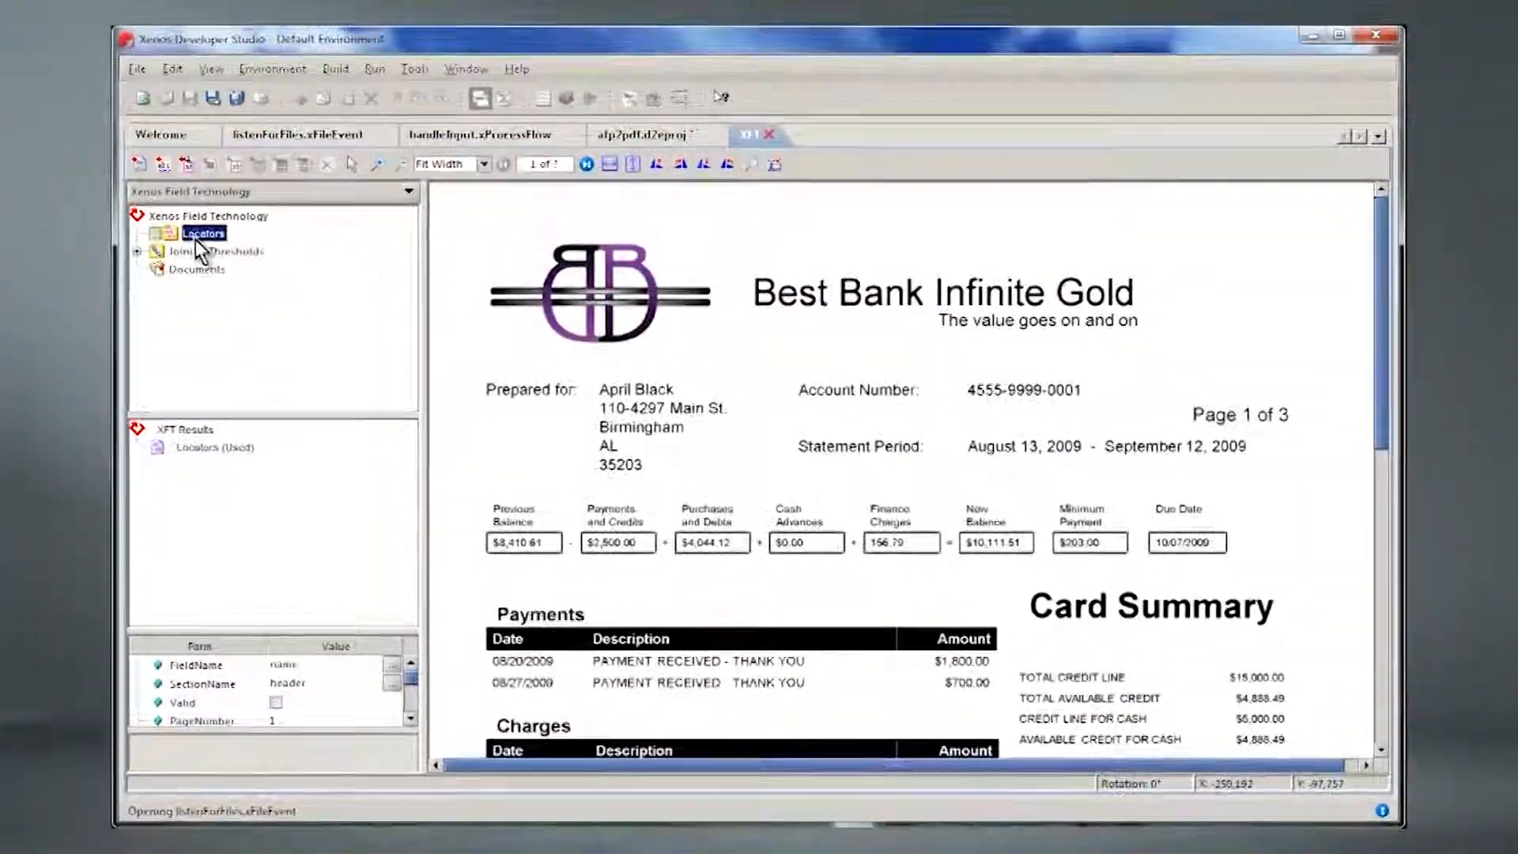
pyautogui.rightClick(196, 239)
pyautogui.click(225, 251)
pyautogui.moveTo(1174, 395); pyautogui.dragTo(1326, 428)
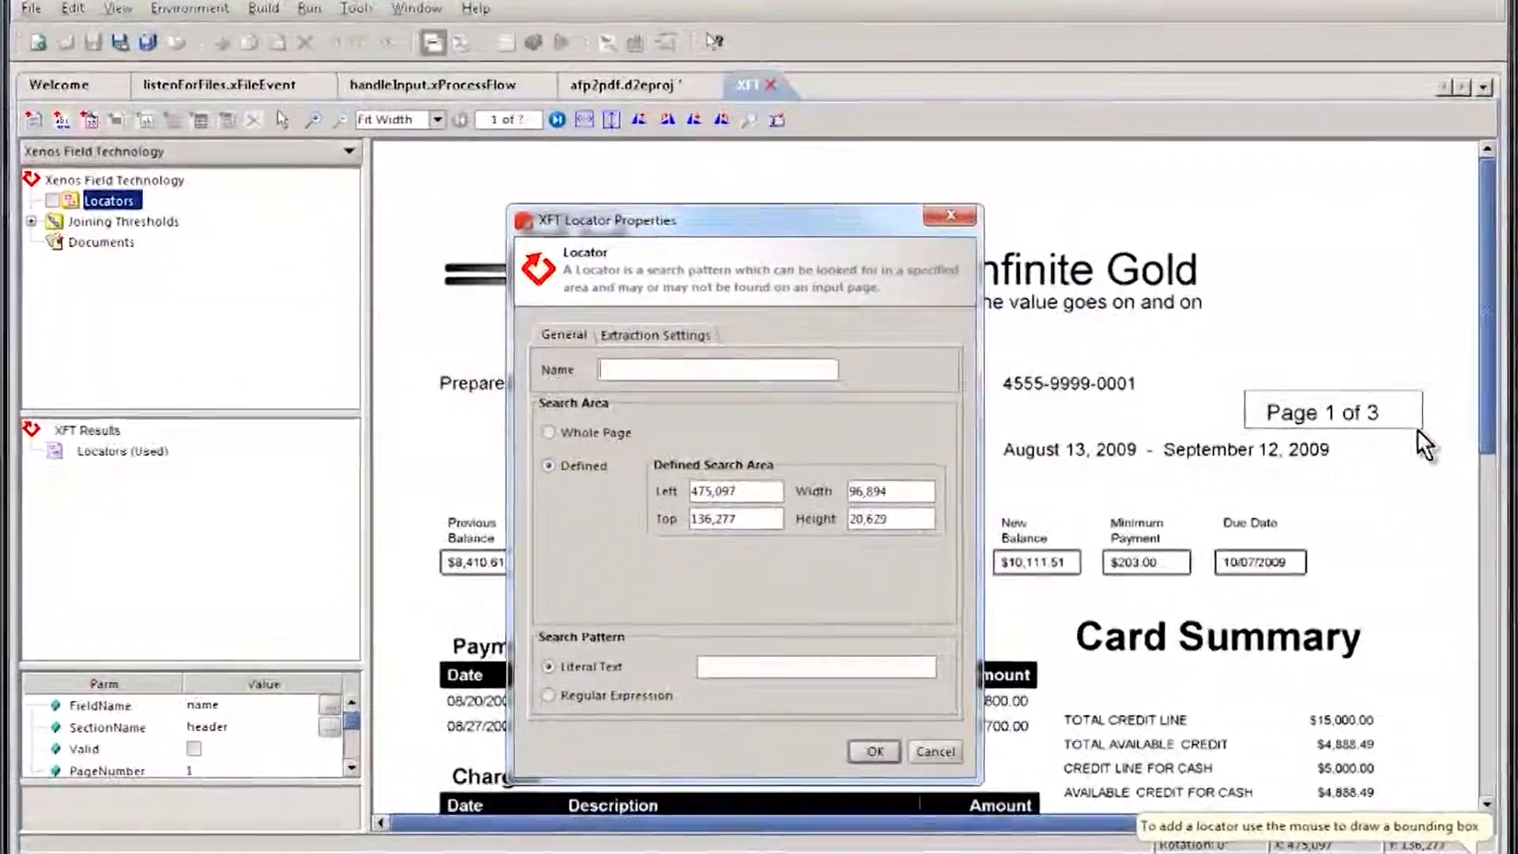
pyautogui.write('firstPage')
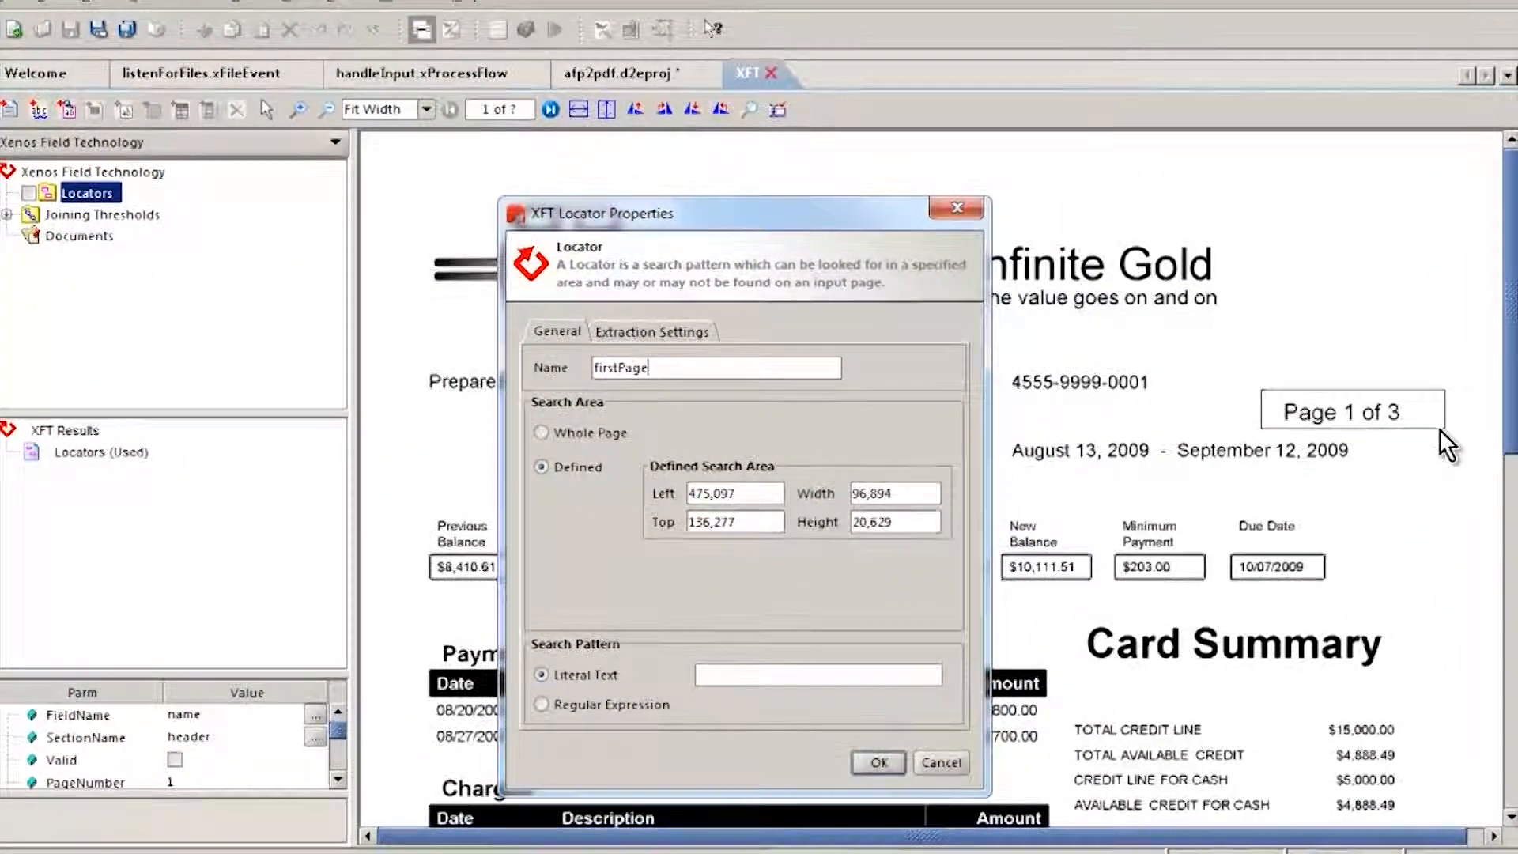
pyautogui.write('Loc')
pyautogui.click(885, 668)
pyautogui.write('Page 1 of')
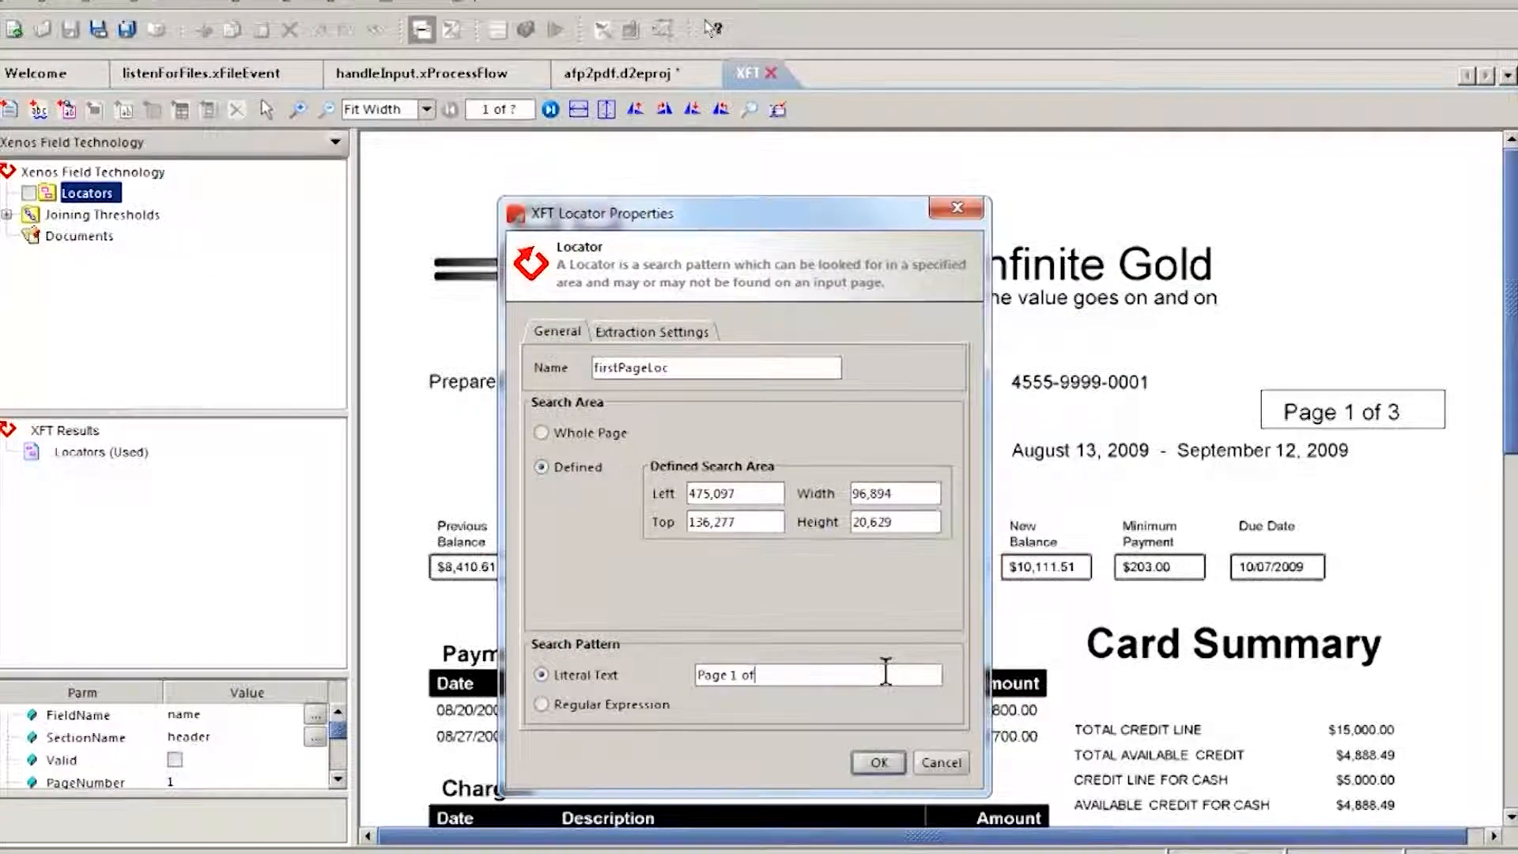
pyautogui.click(882, 762)
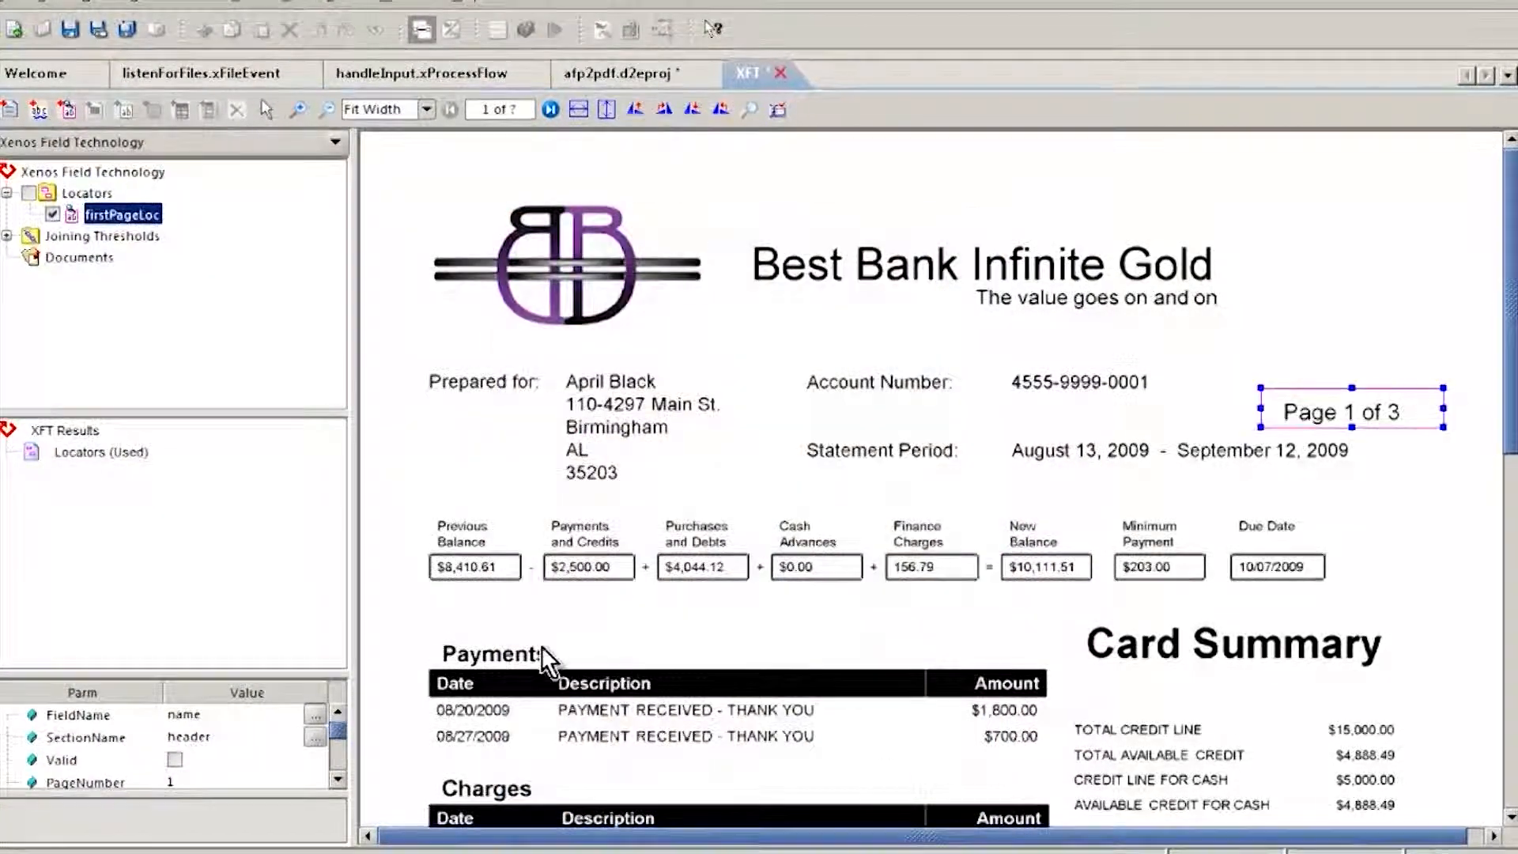
# Step: Add a document named main under Documents
pyautogui.rightClick(63, 258)
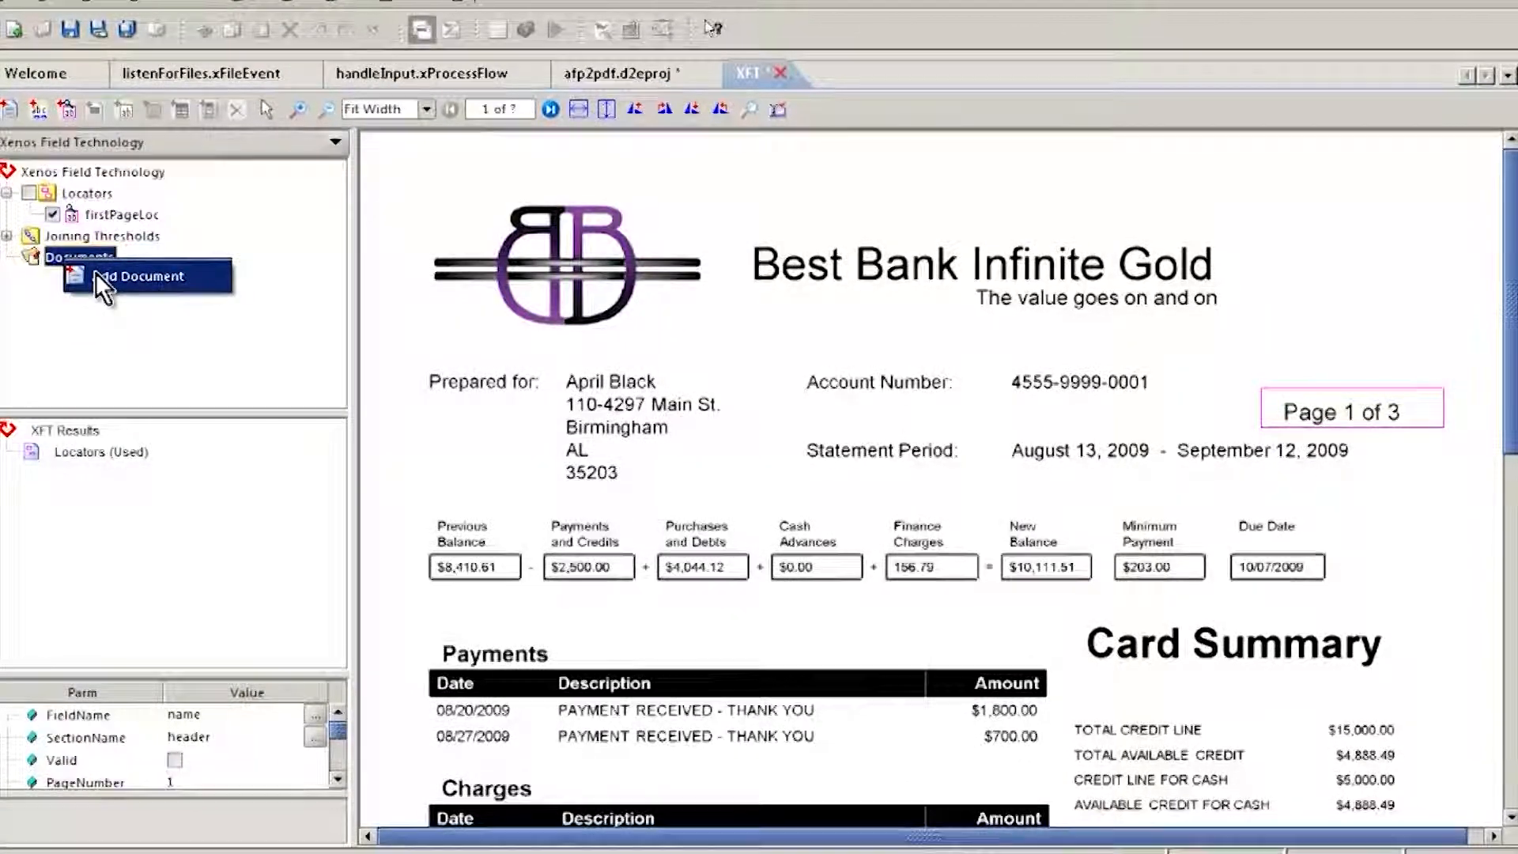
pyautogui.click(96, 273)
pyautogui.write('main')
pyautogui.press('Return')
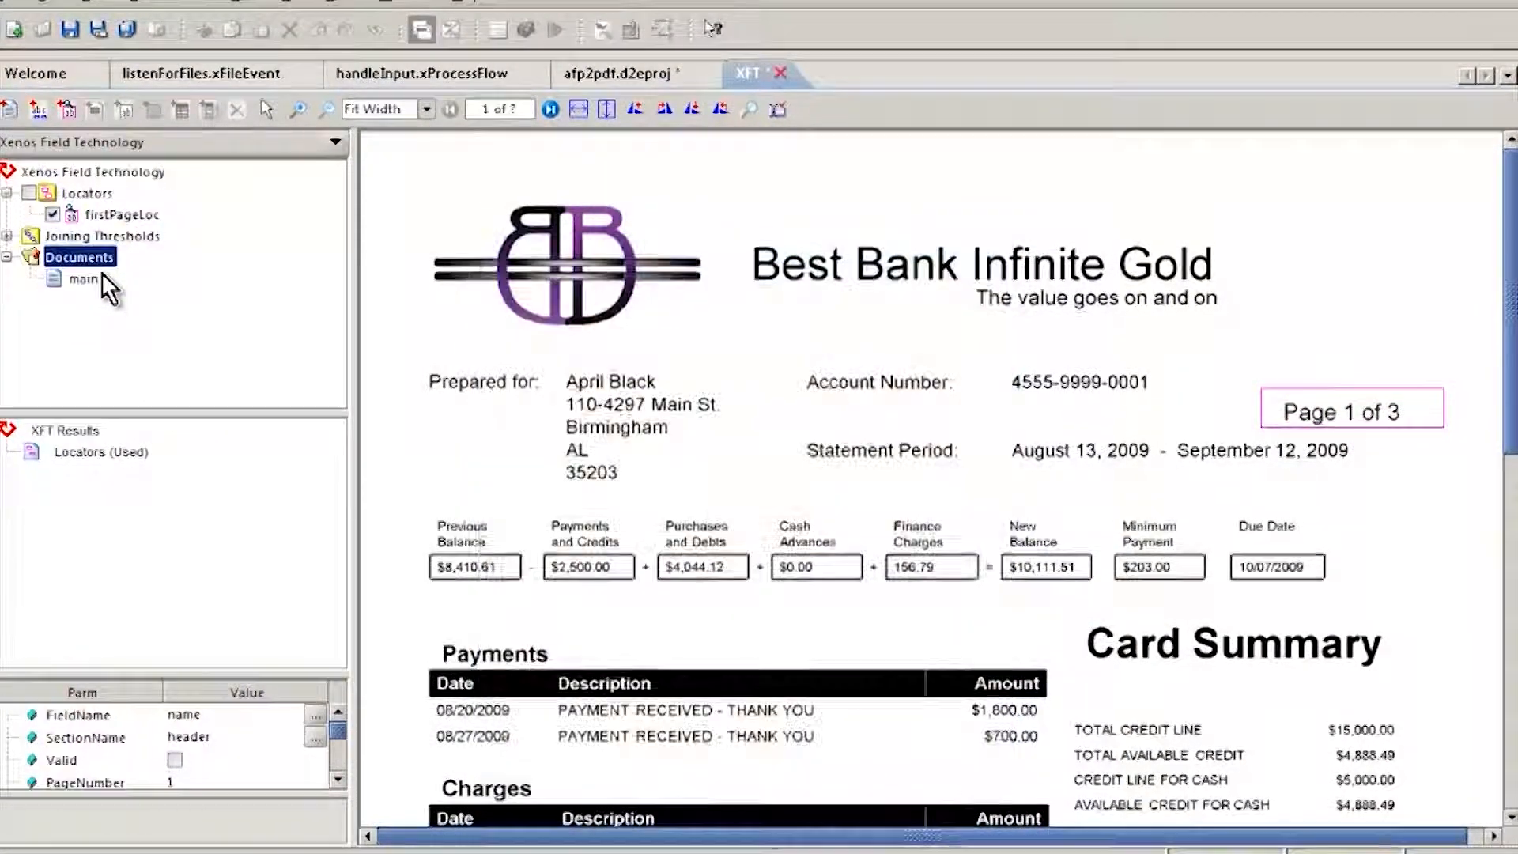
# Step: Draw a section about 571 wide by 143 high around the customer details and balances in the main document, and name it mainSec
pyautogui.click(82, 278)
pyautogui.rightClick(79, 286)
pyautogui.click(118, 298)
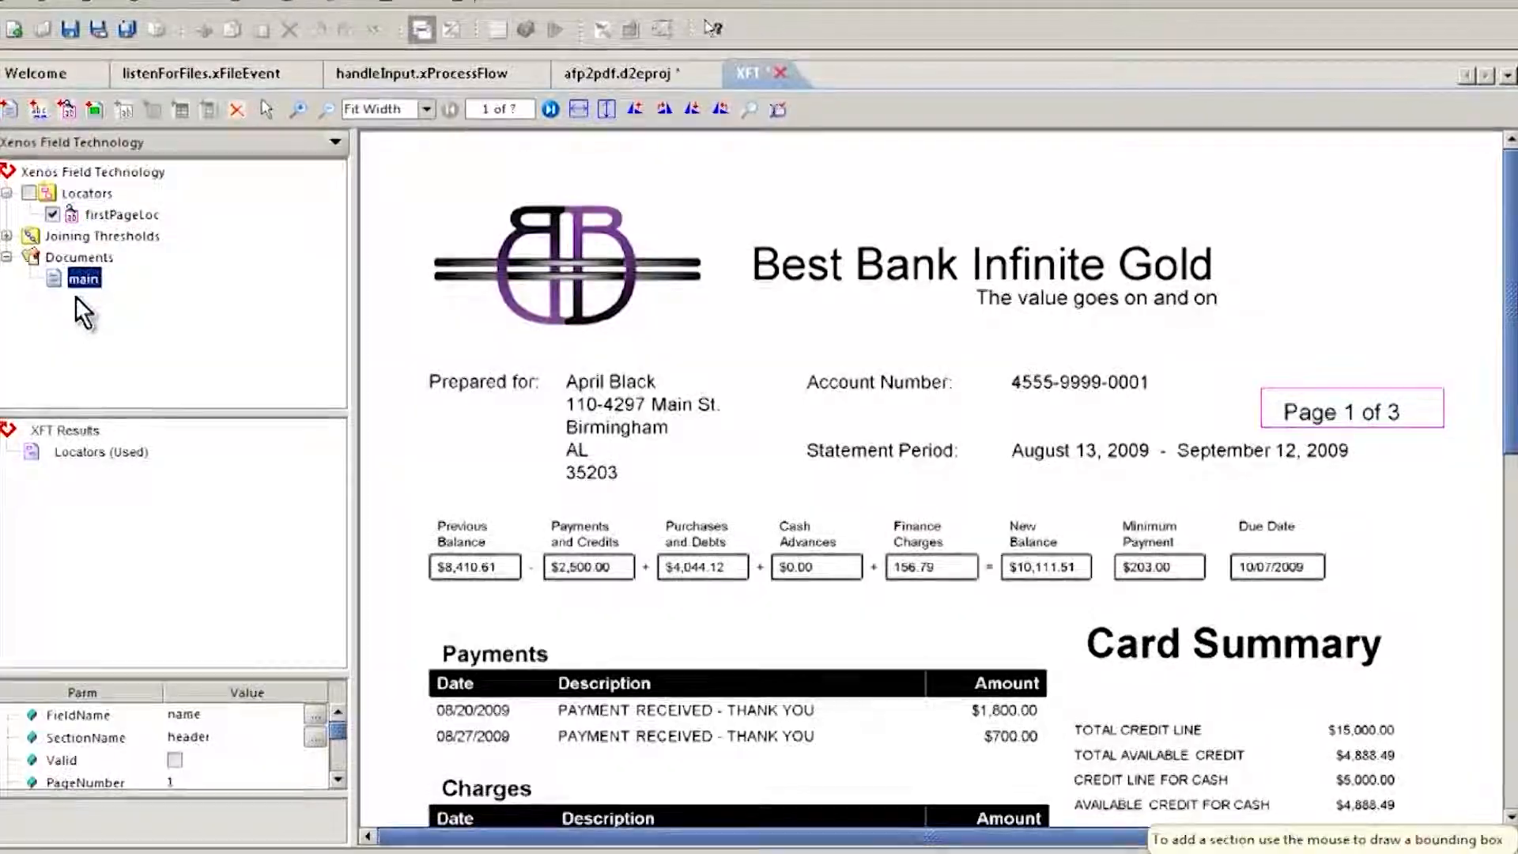
pyautogui.moveTo(391, 346); pyautogui.dragTo(1473, 618)
pyautogui.write('mainSec')
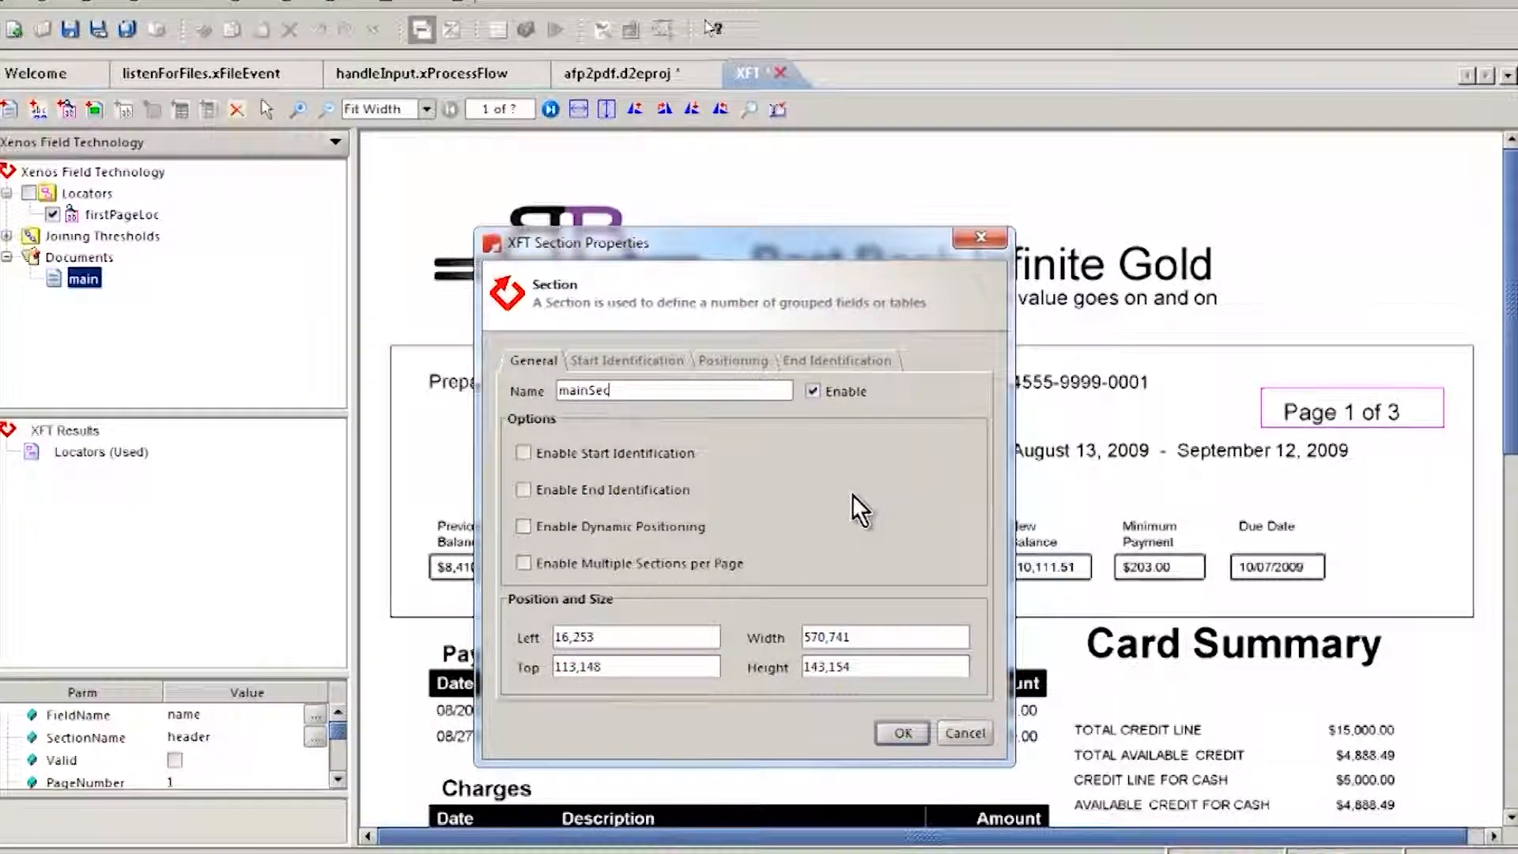
# Step: Enable start identification for the mainSec section with firstPageLoc as a required locator, and create the section
pyautogui.click(625, 451)
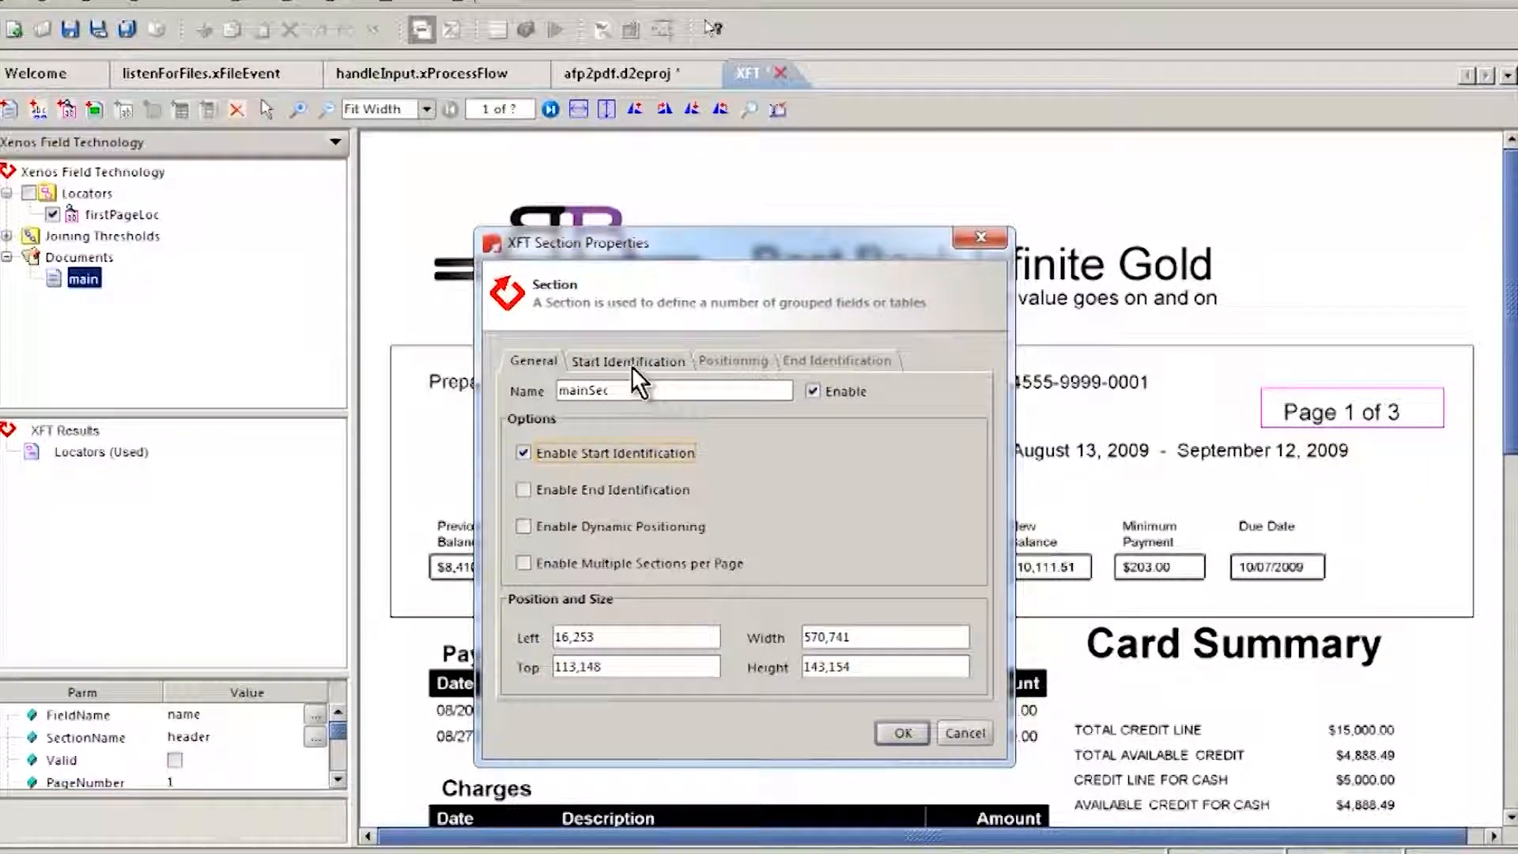
pyautogui.click(629, 362)
pyautogui.click(951, 437)
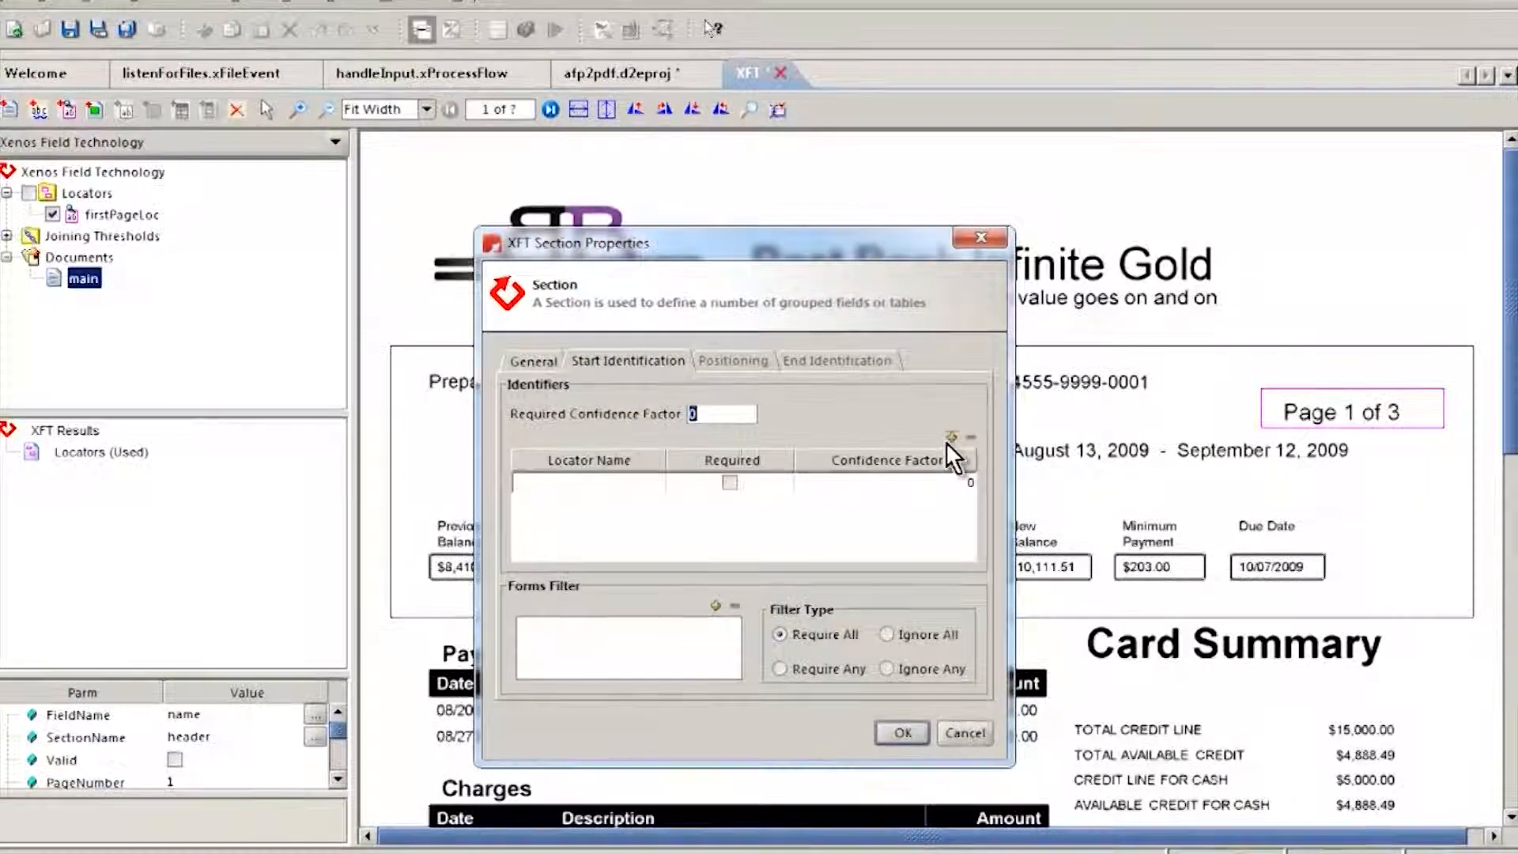
pyautogui.click(634, 488)
pyautogui.click(729, 480)
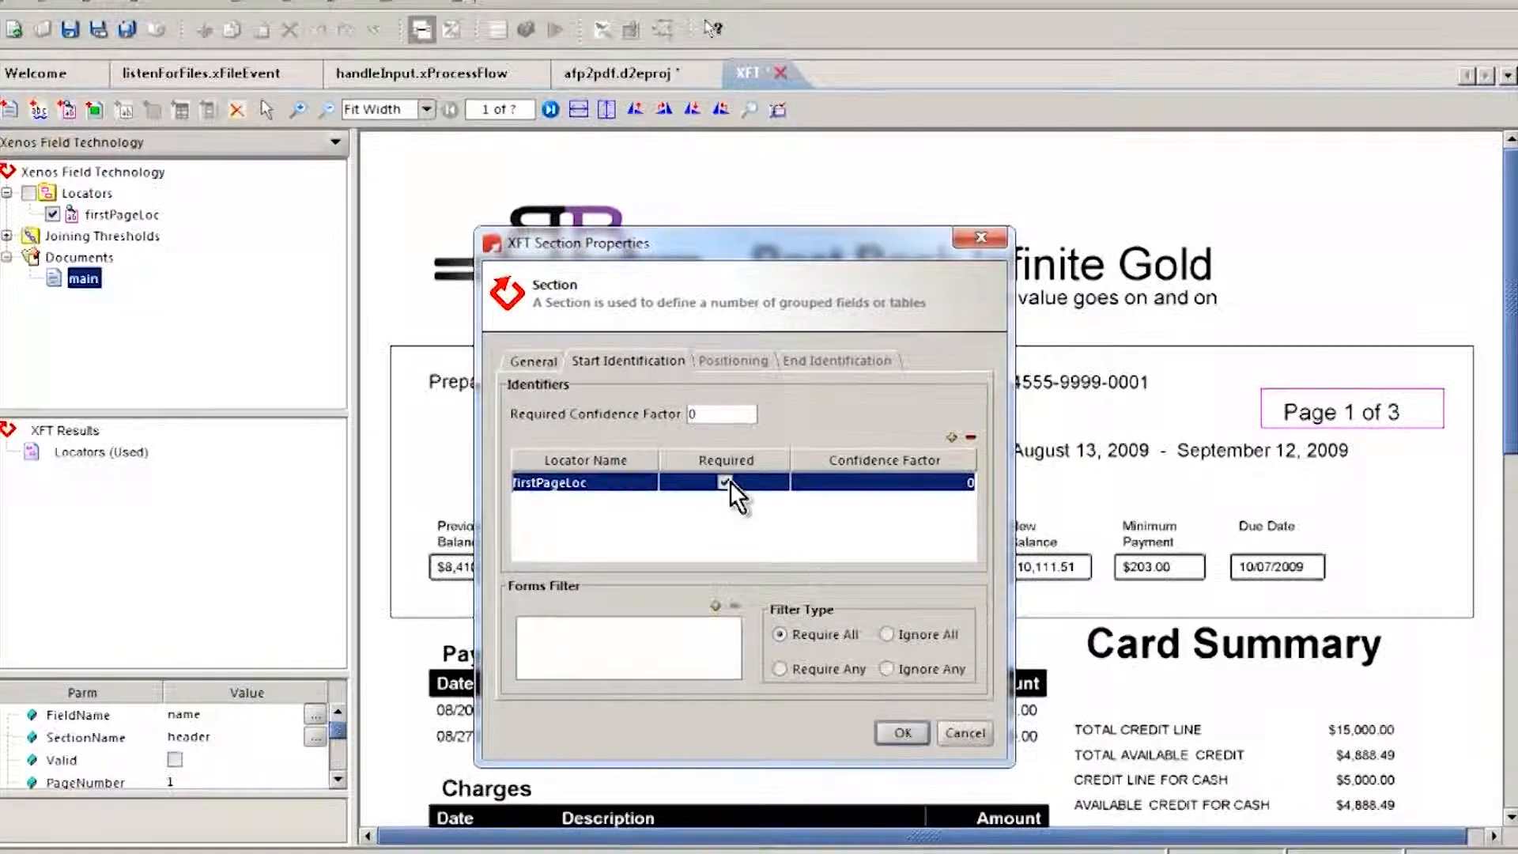
pyautogui.click(912, 738)
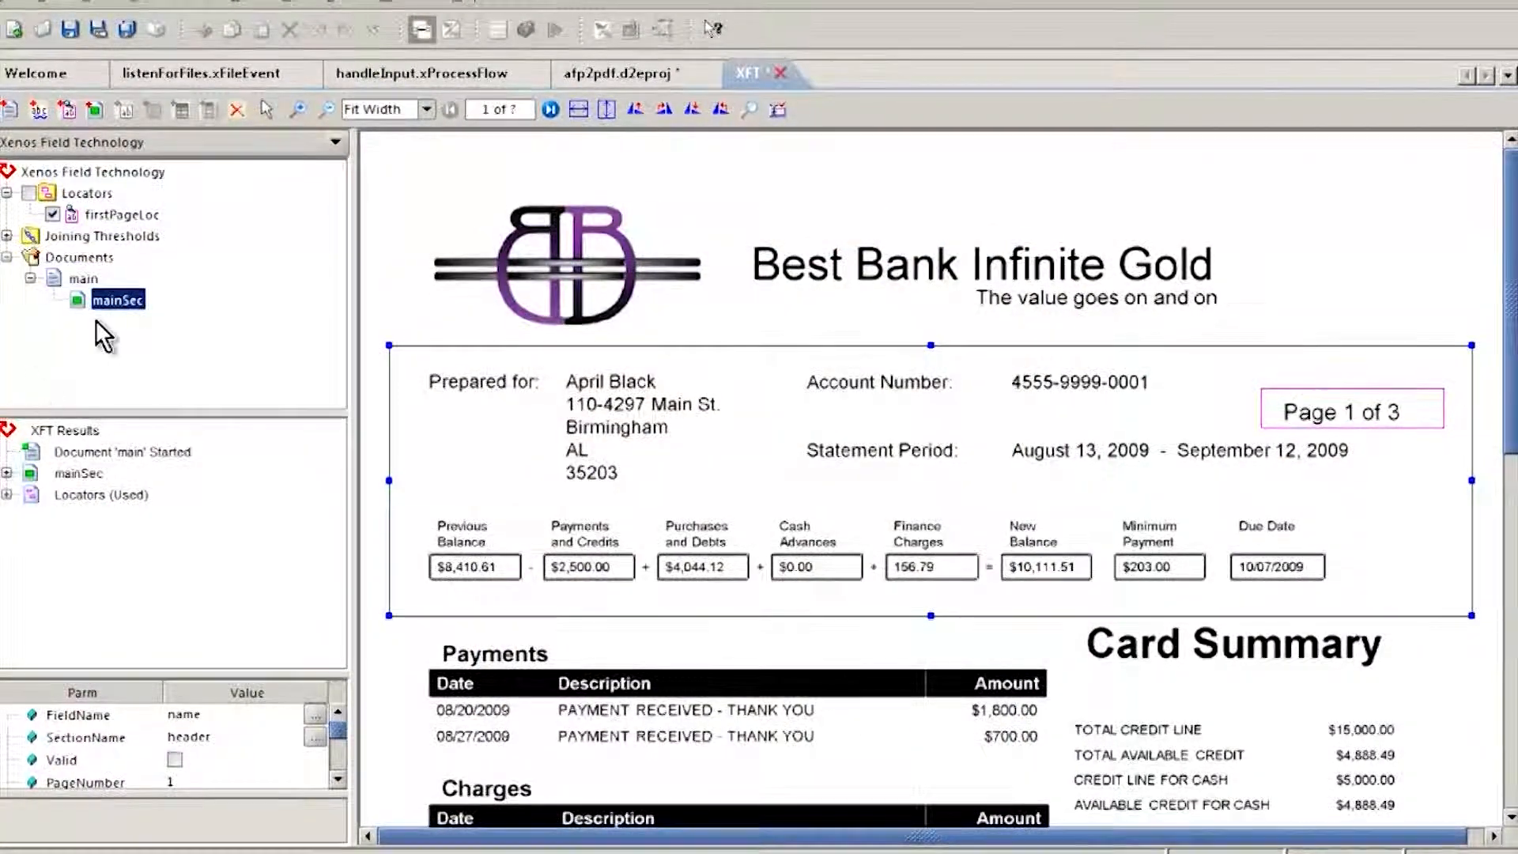
# Step: Add a text field named name to mainSec over the customer's name on the statement
pyautogui.rightClick(117, 300)
pyautogui.click(176, 346)
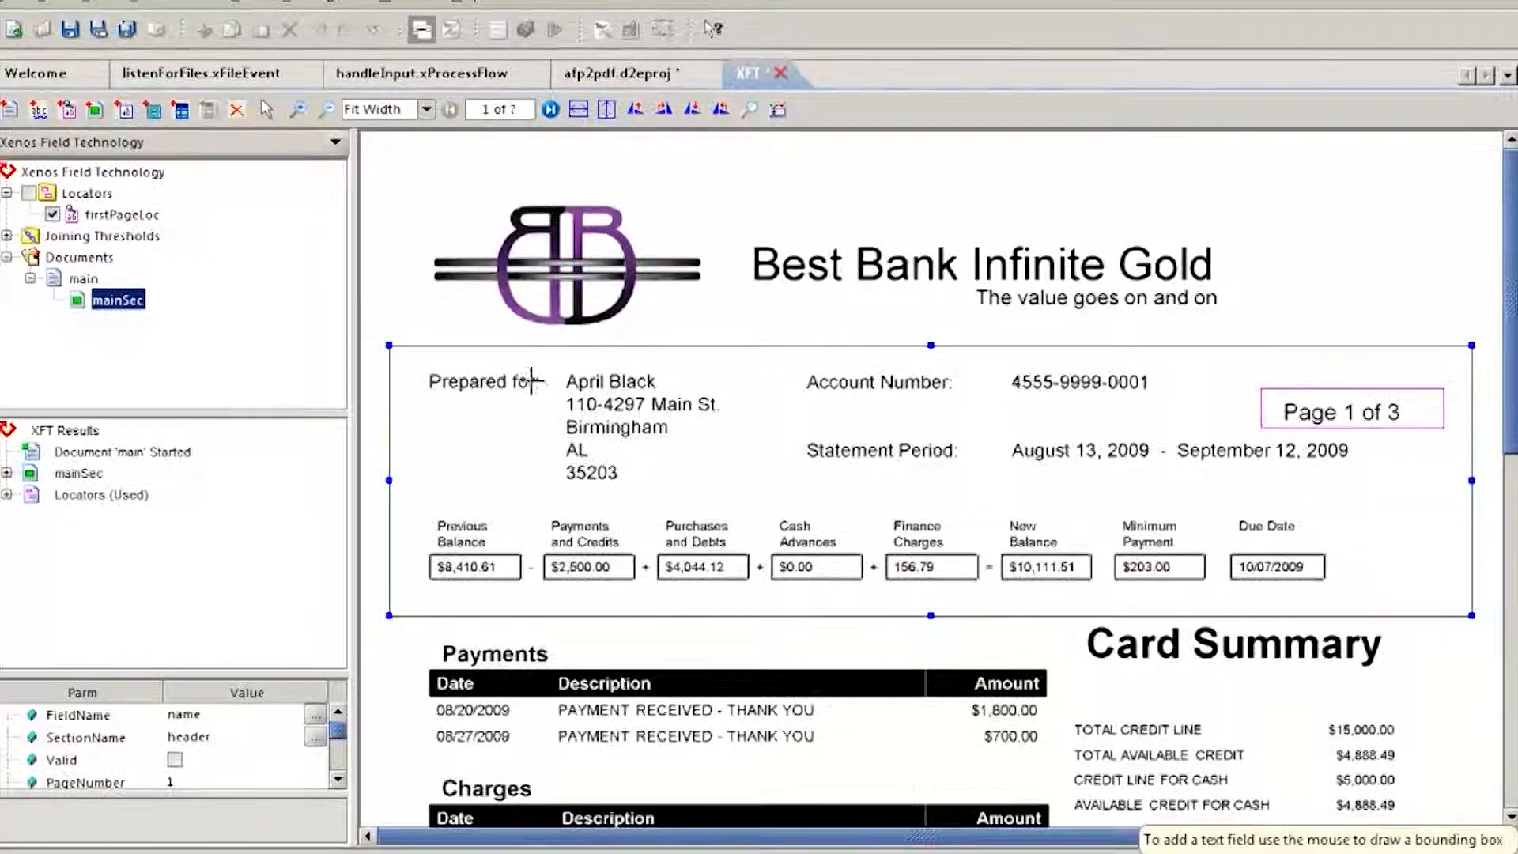
pyautogui.moveTo(559, 369); pyautogui.dragTo(658, 392)
pyautogui.write('name')
pyautogui.click(900, 733)
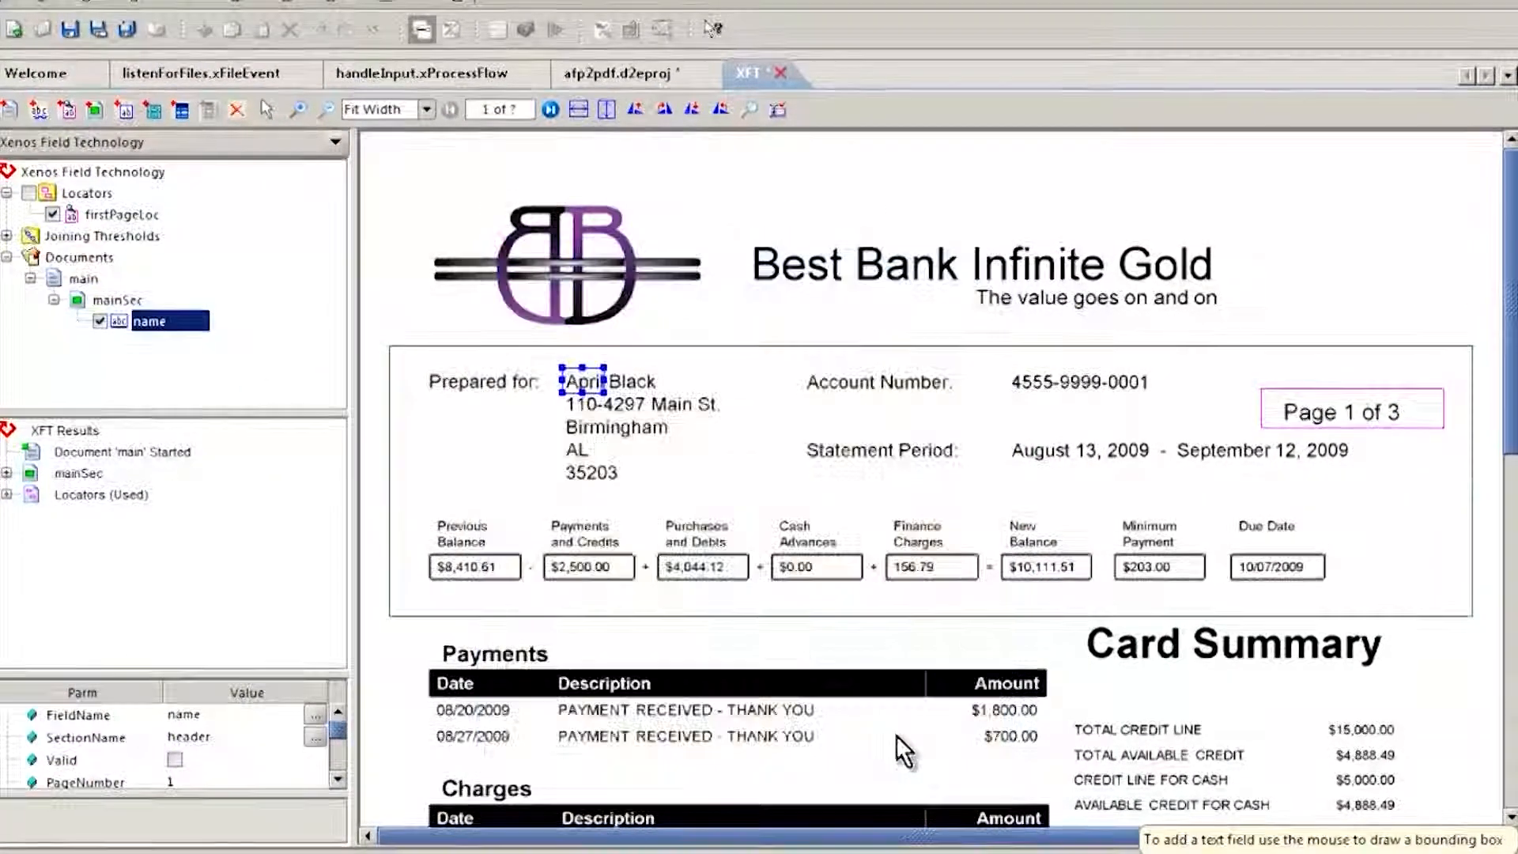
# Step: Add a text field named acctNum to mainSec, about 163 wide by 14 high, over the account number value
pyautogui.rightClick(126, 299)
pyautogui.click(176, 346)
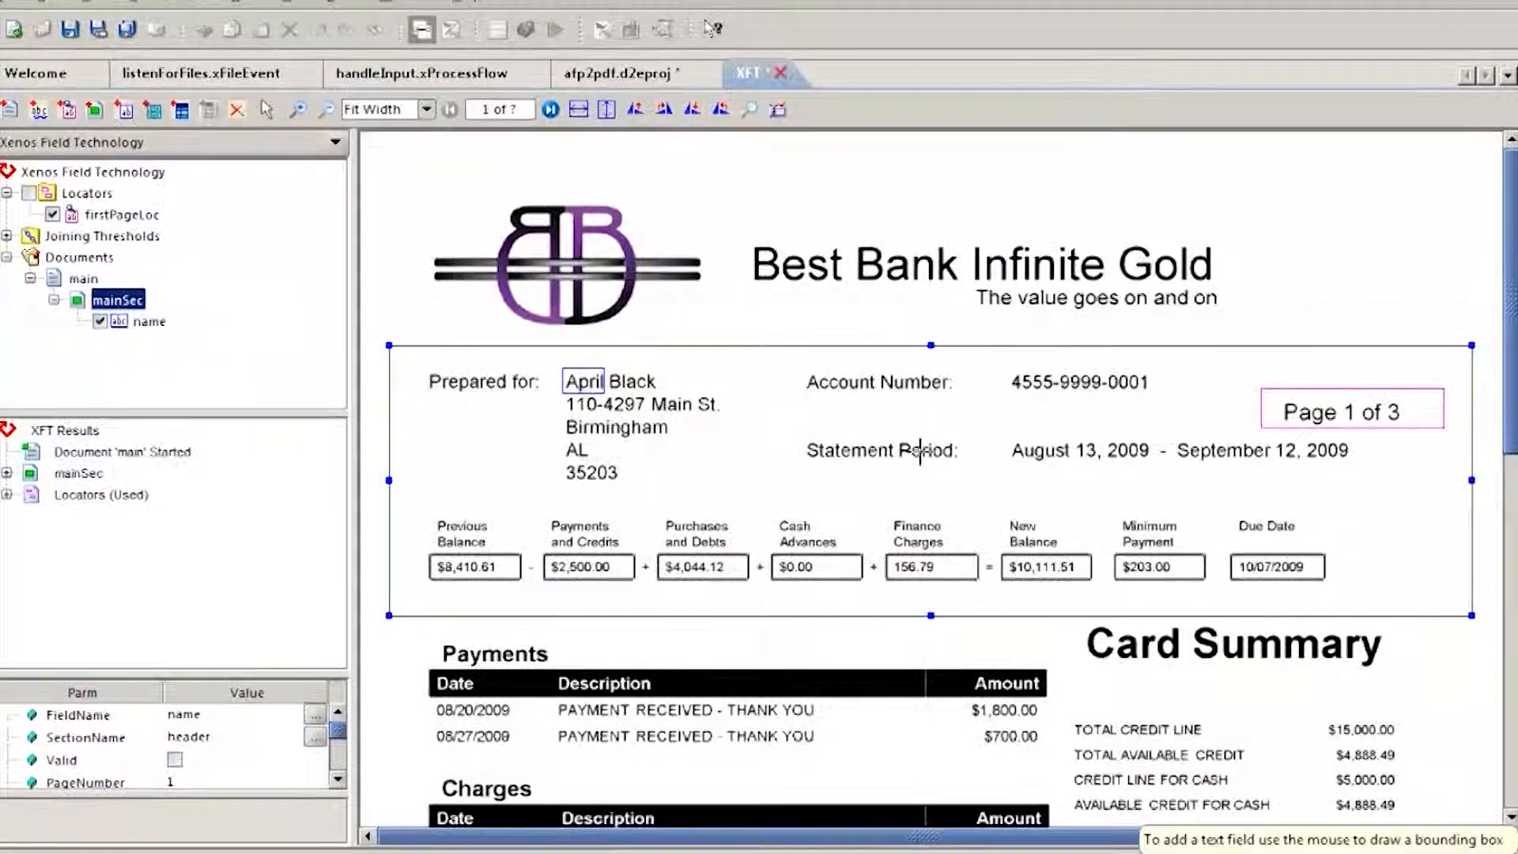
pyautogui.moveTo(1000, 365); pyautogui.dragTo(1312, 393)
pyautogui.write('acctNum')
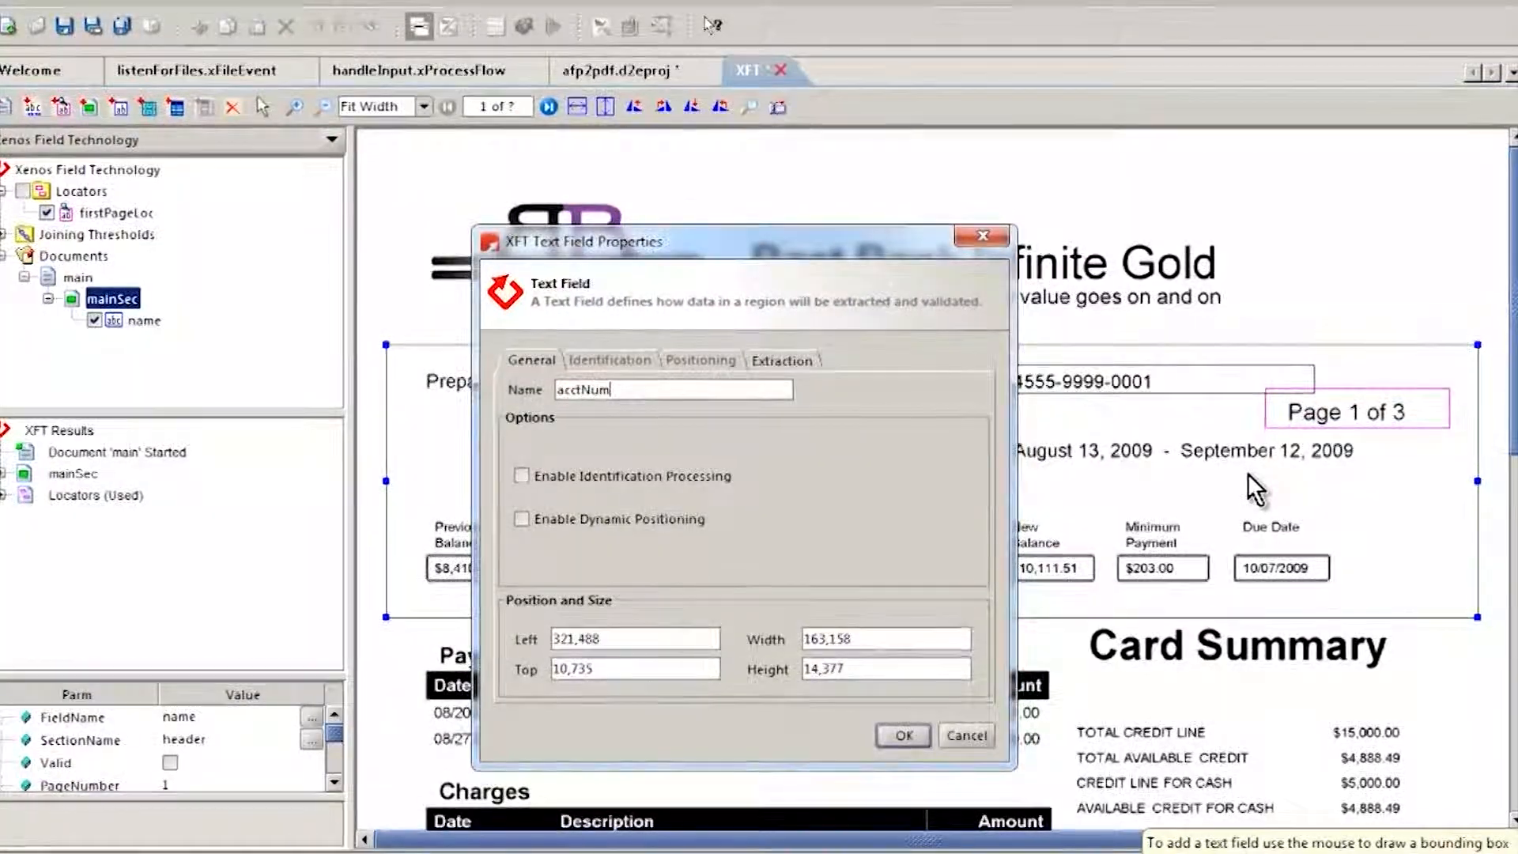
pyautogui.click(905, 737)
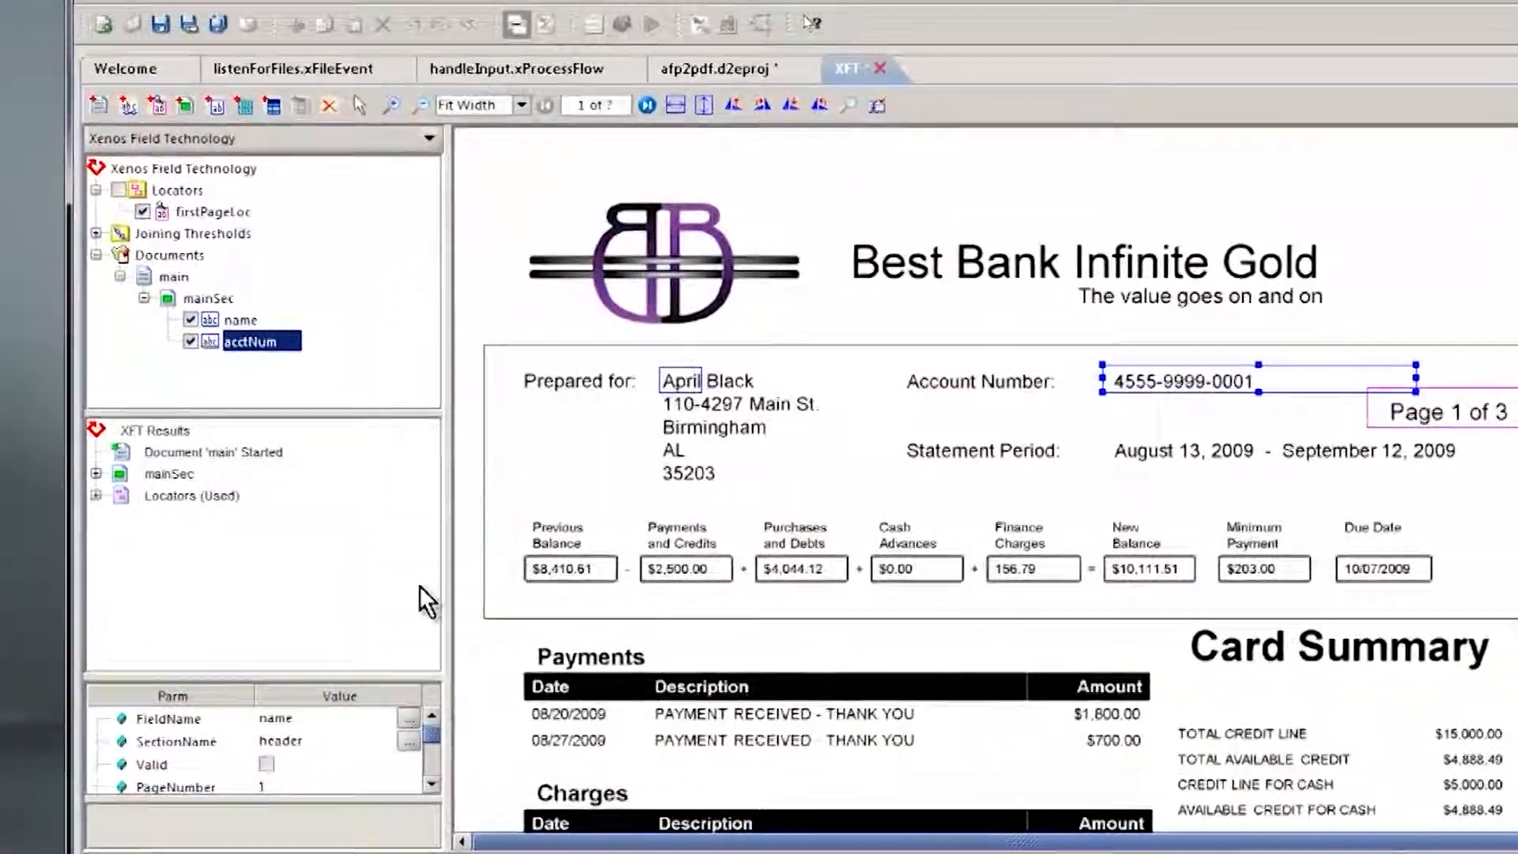
# Step: Examine the extracted values of the name and acctNum fields in the mainSec results
pyautogui.click(96, 473)
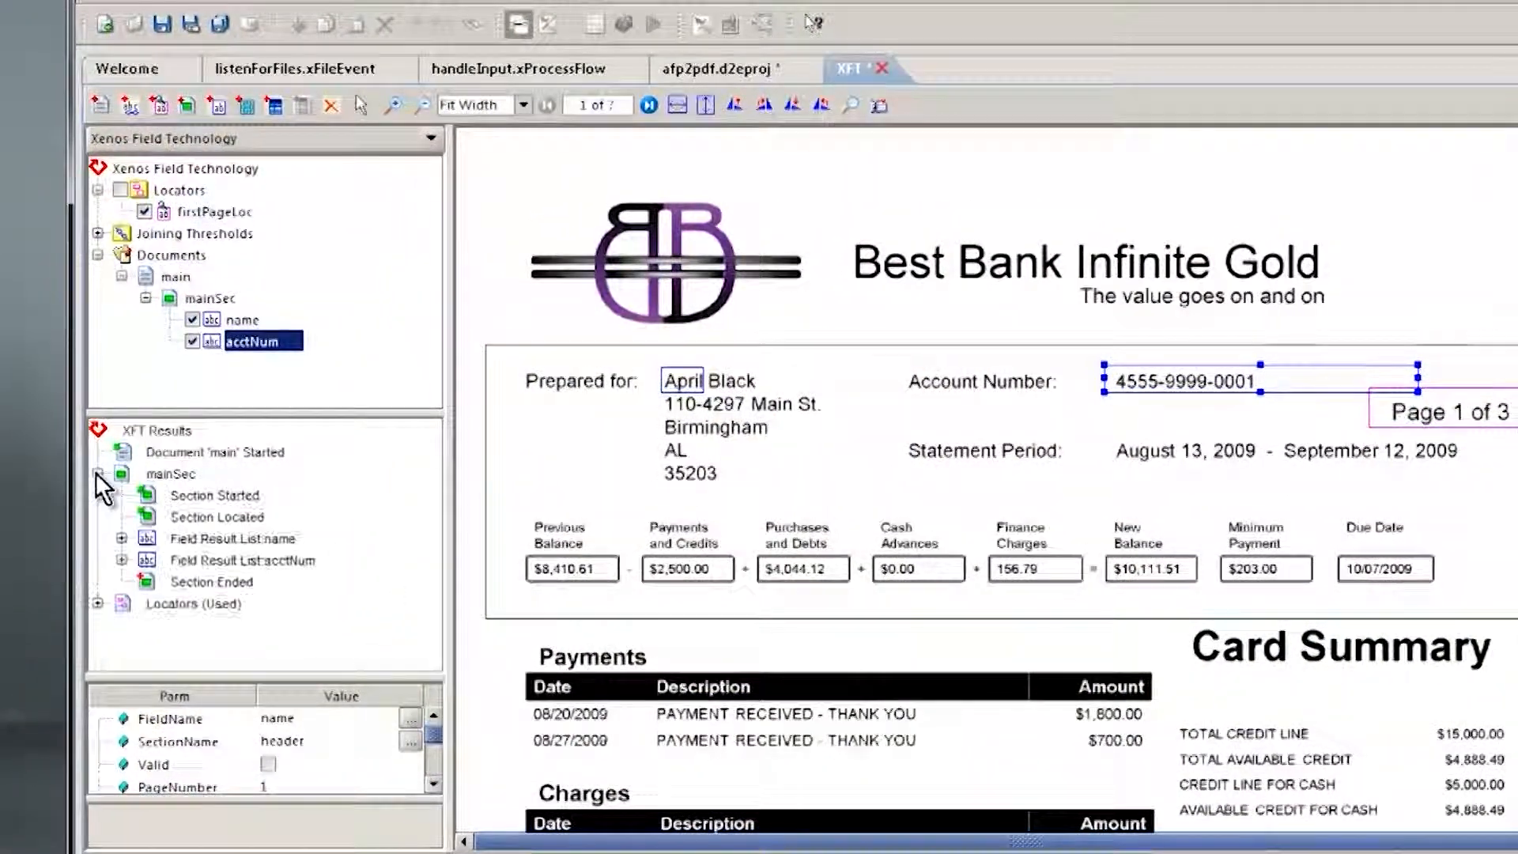
pyautogui.click(122, 538)
pyautogui.click(124, 582)
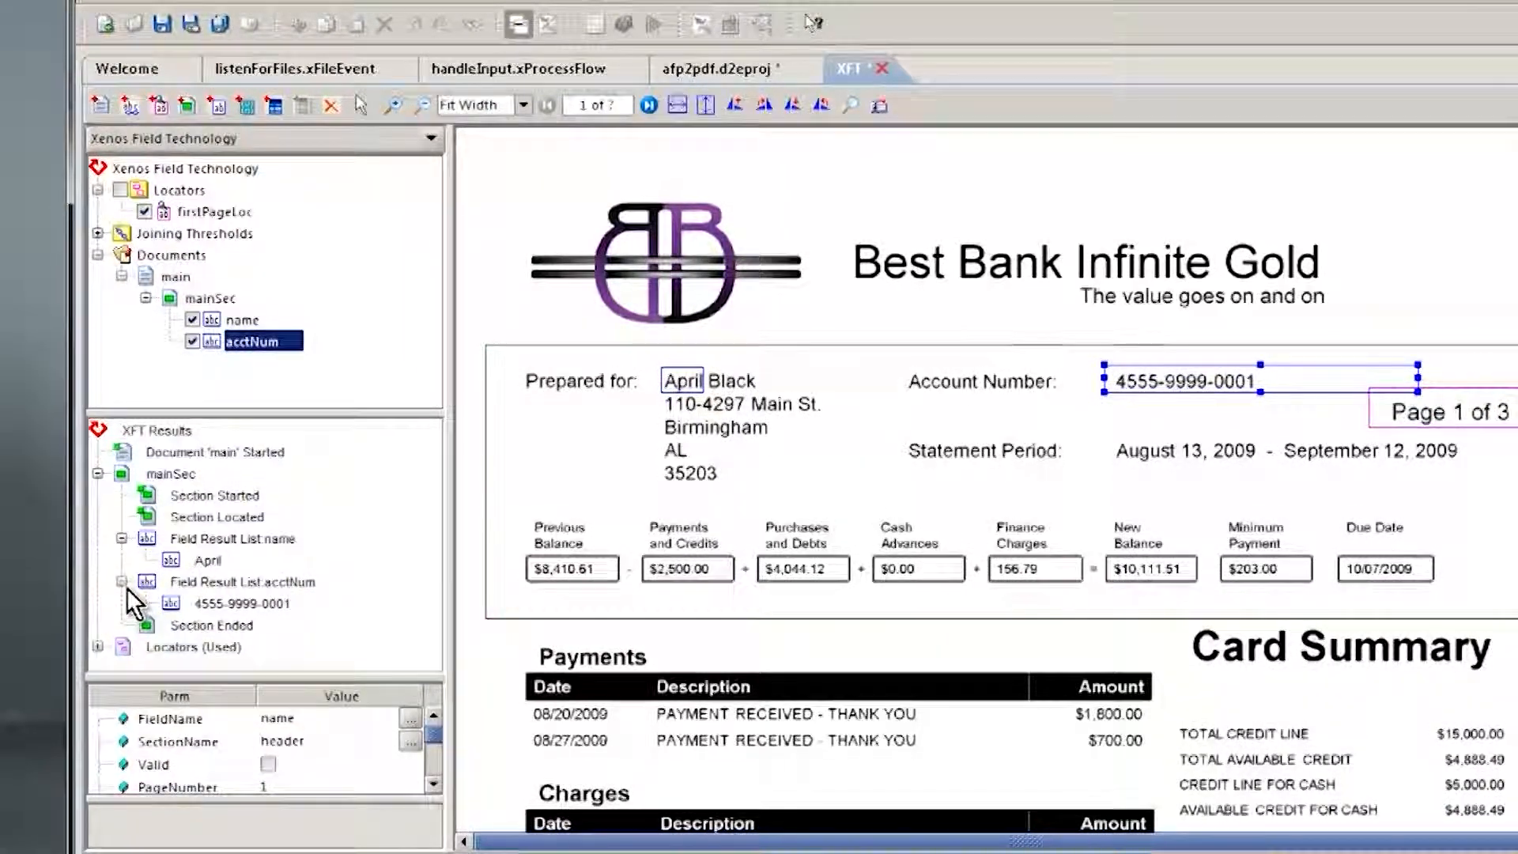
# Step: Widen the name field to cover the customer's full name, and save and close the Xenos Field Technology editor
pyautogui.click(242, 318)
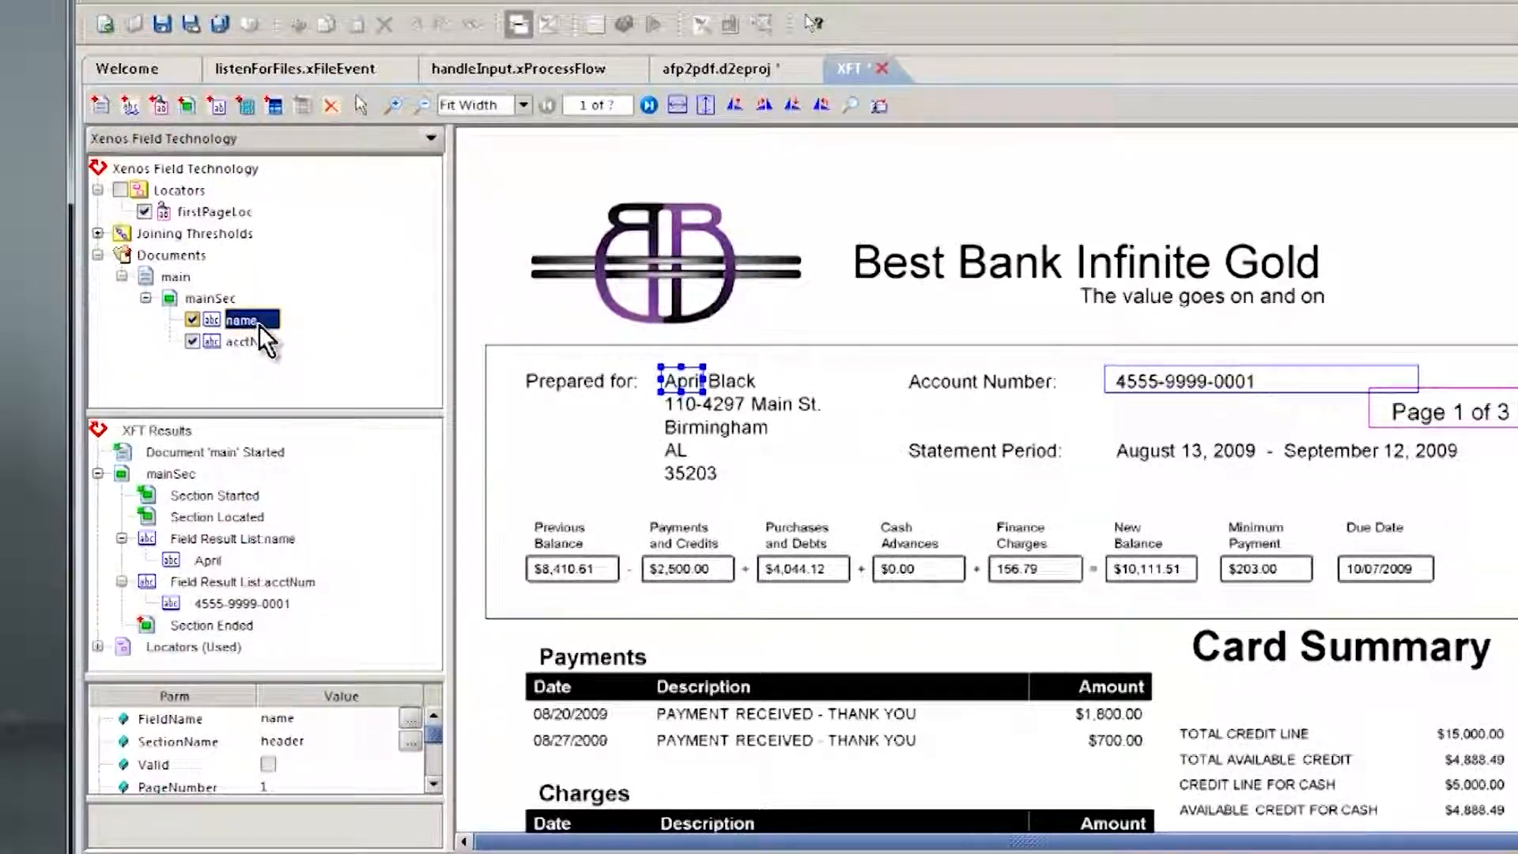
pyautogui.moveTo(703, 381); pyautogui.dragTo(877, 373)
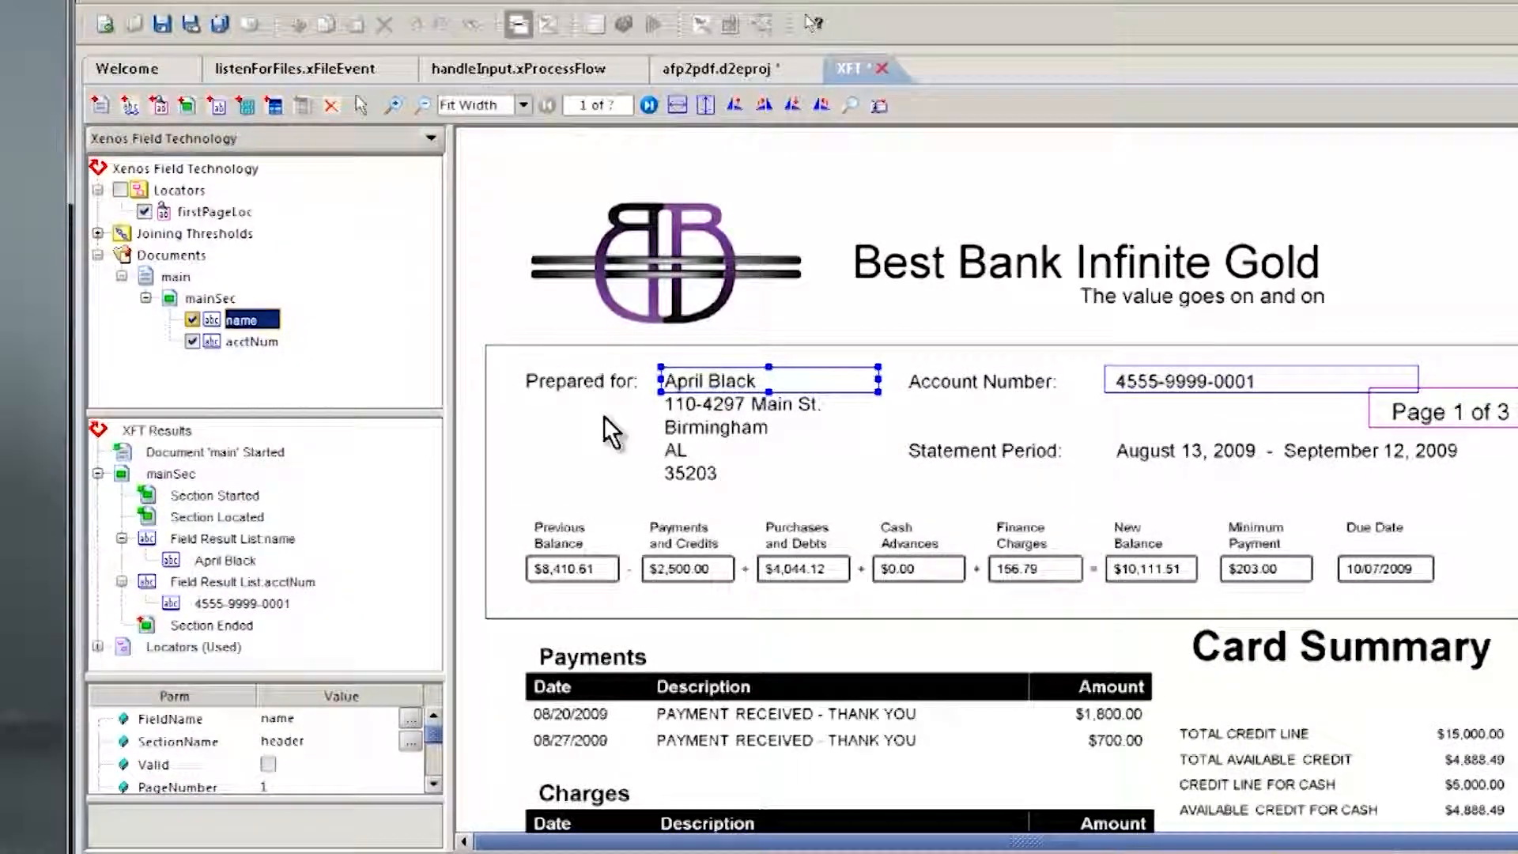
pyautogui.click(240, 558)
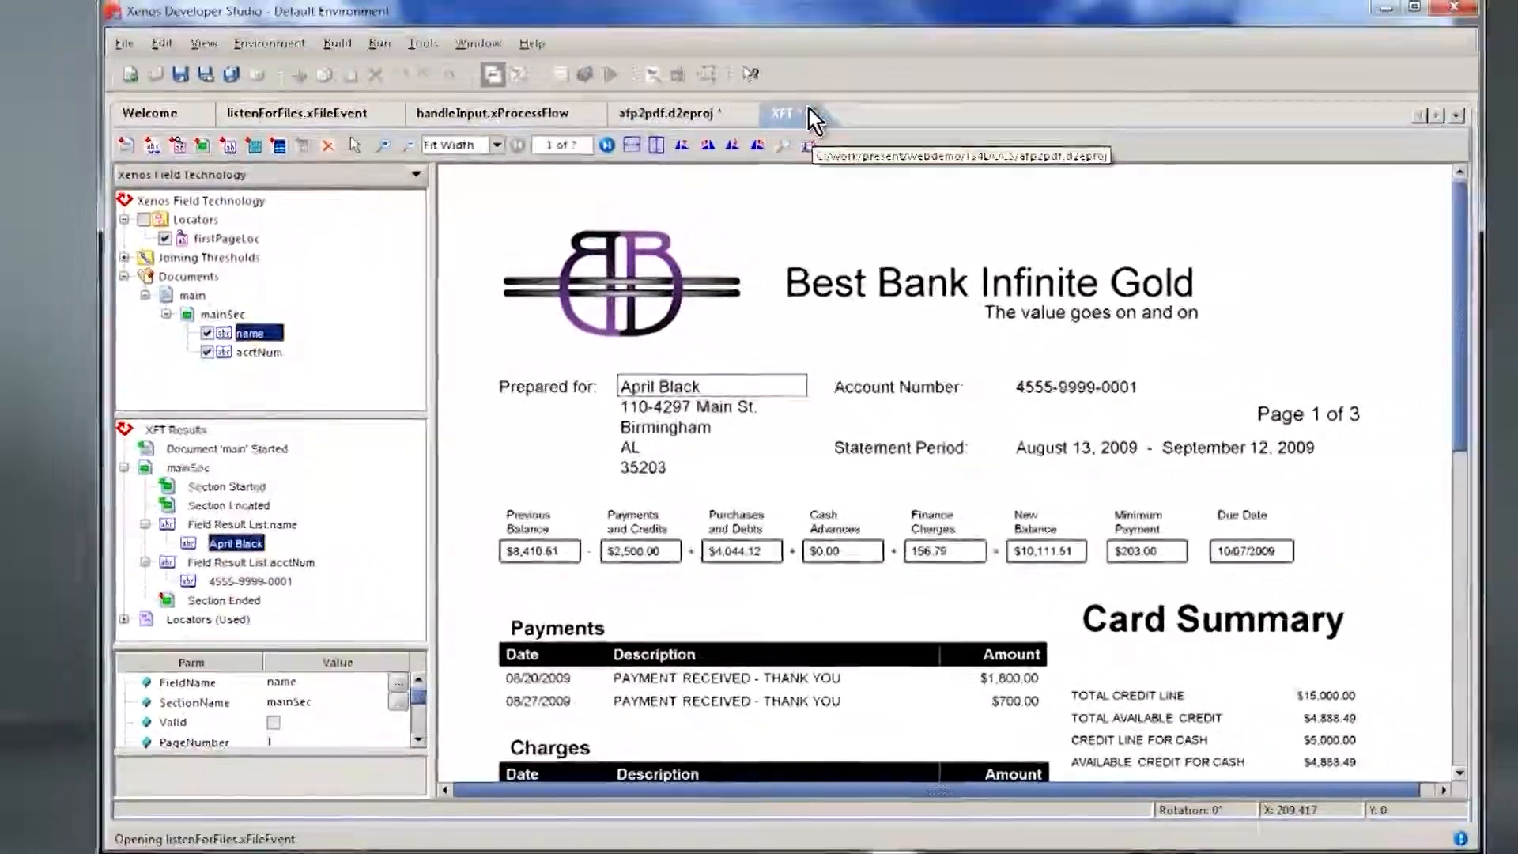
pyautogui.click(881, 69)
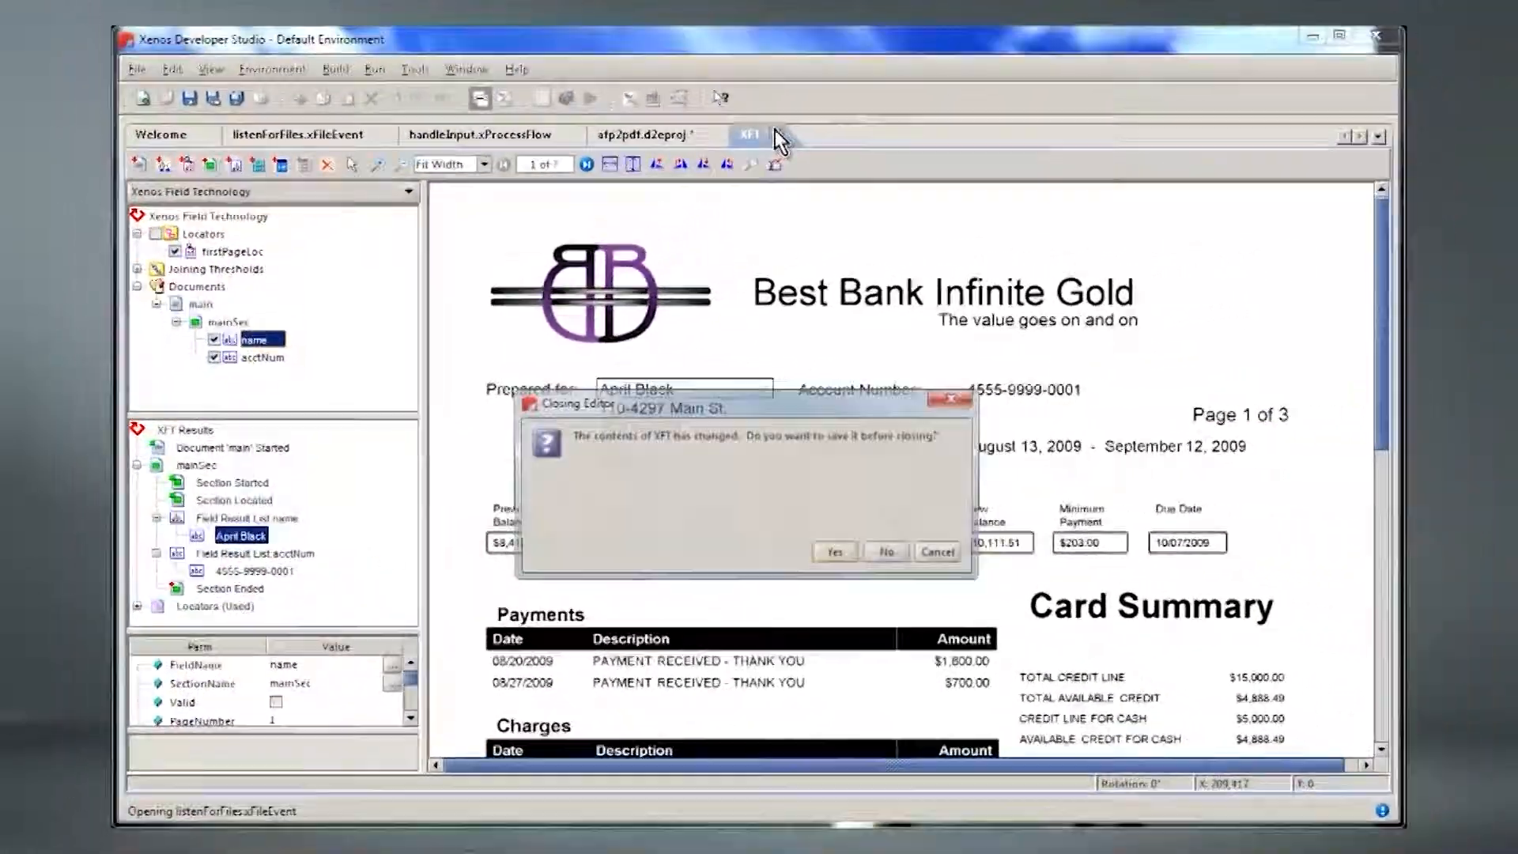
pyautogui.click(826, 552)
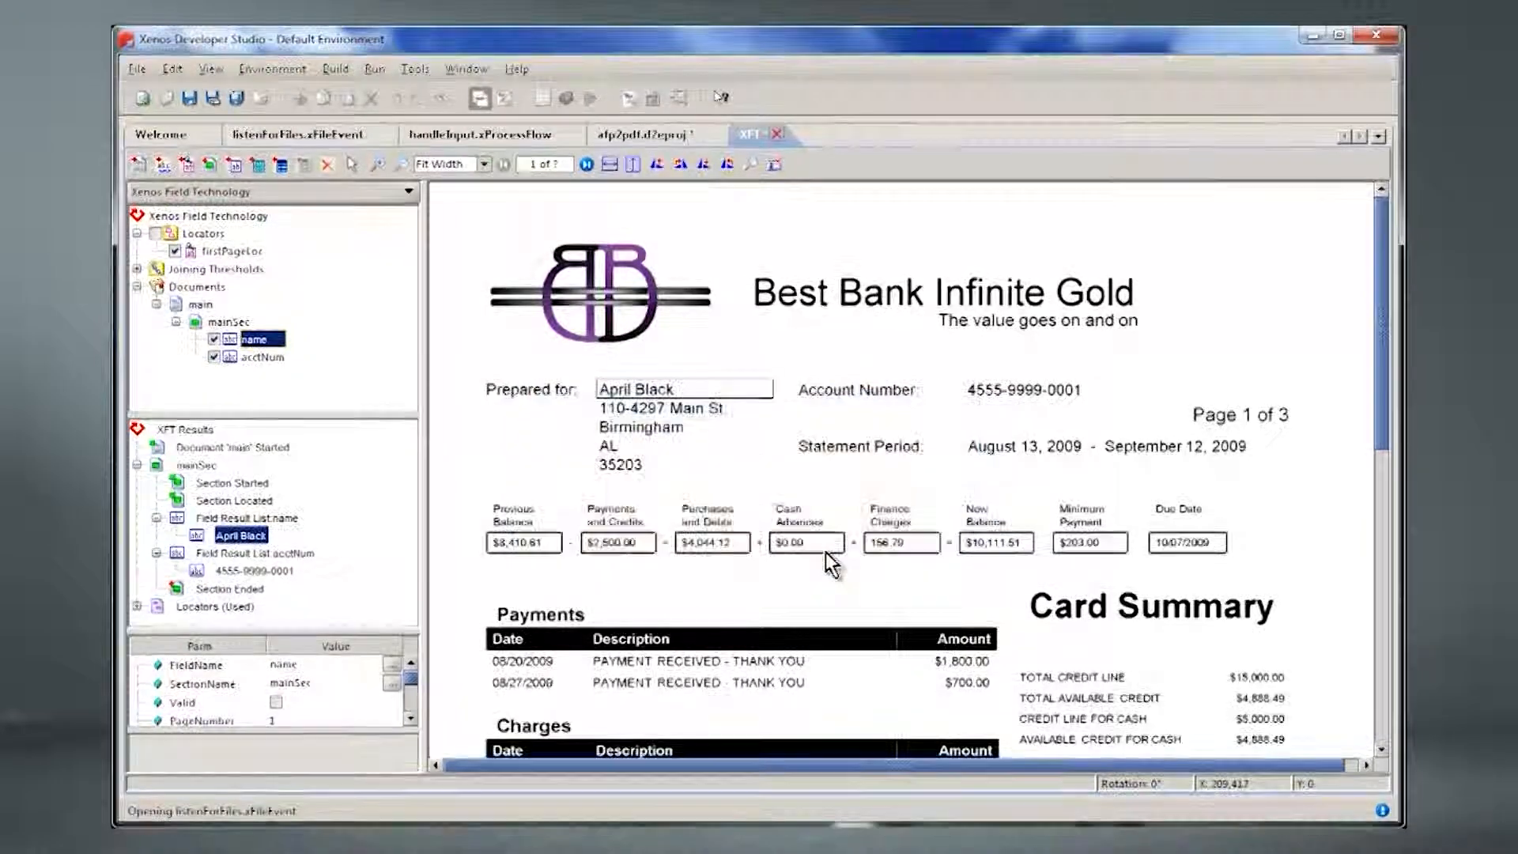
# Step: Enable document breaking in the Indexer, breaking on an XFT field change of acctNum
pyautogui.doubleClick(477, 403)
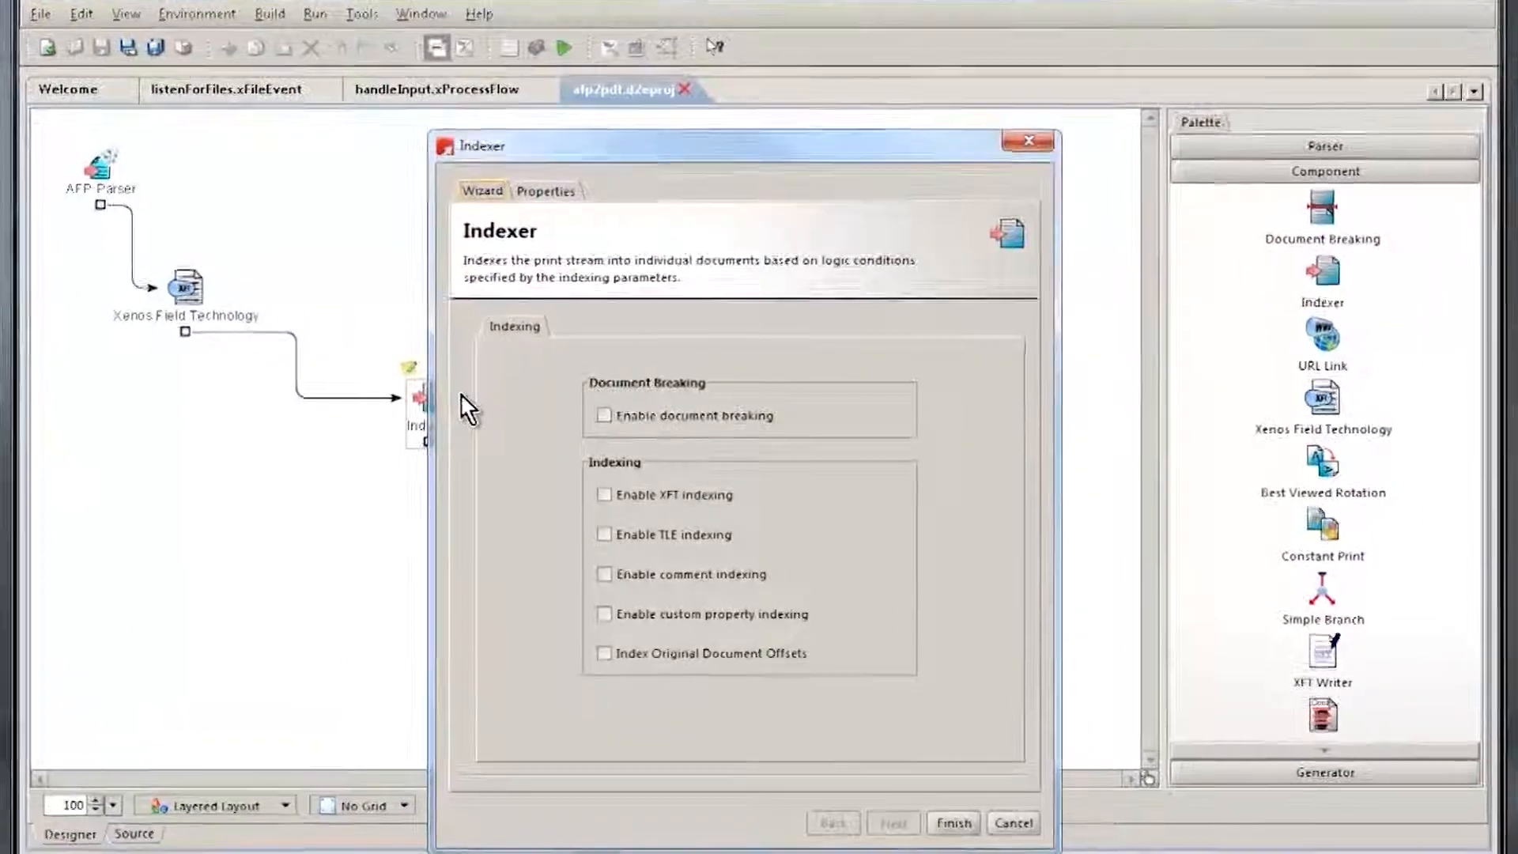
pyautogui.click(637, 409)
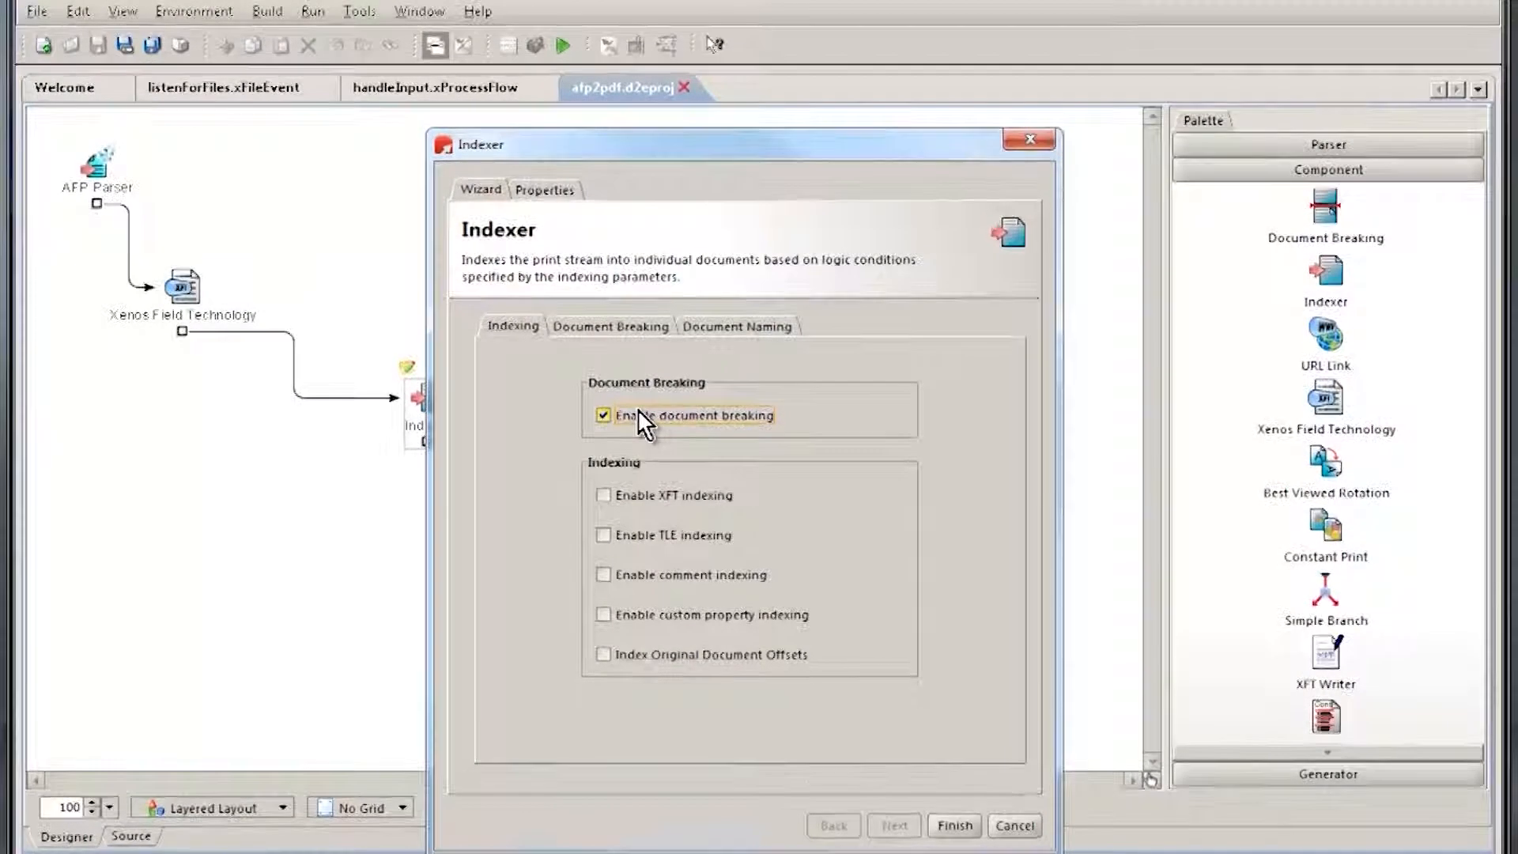
pyautogui.click(629, 325)
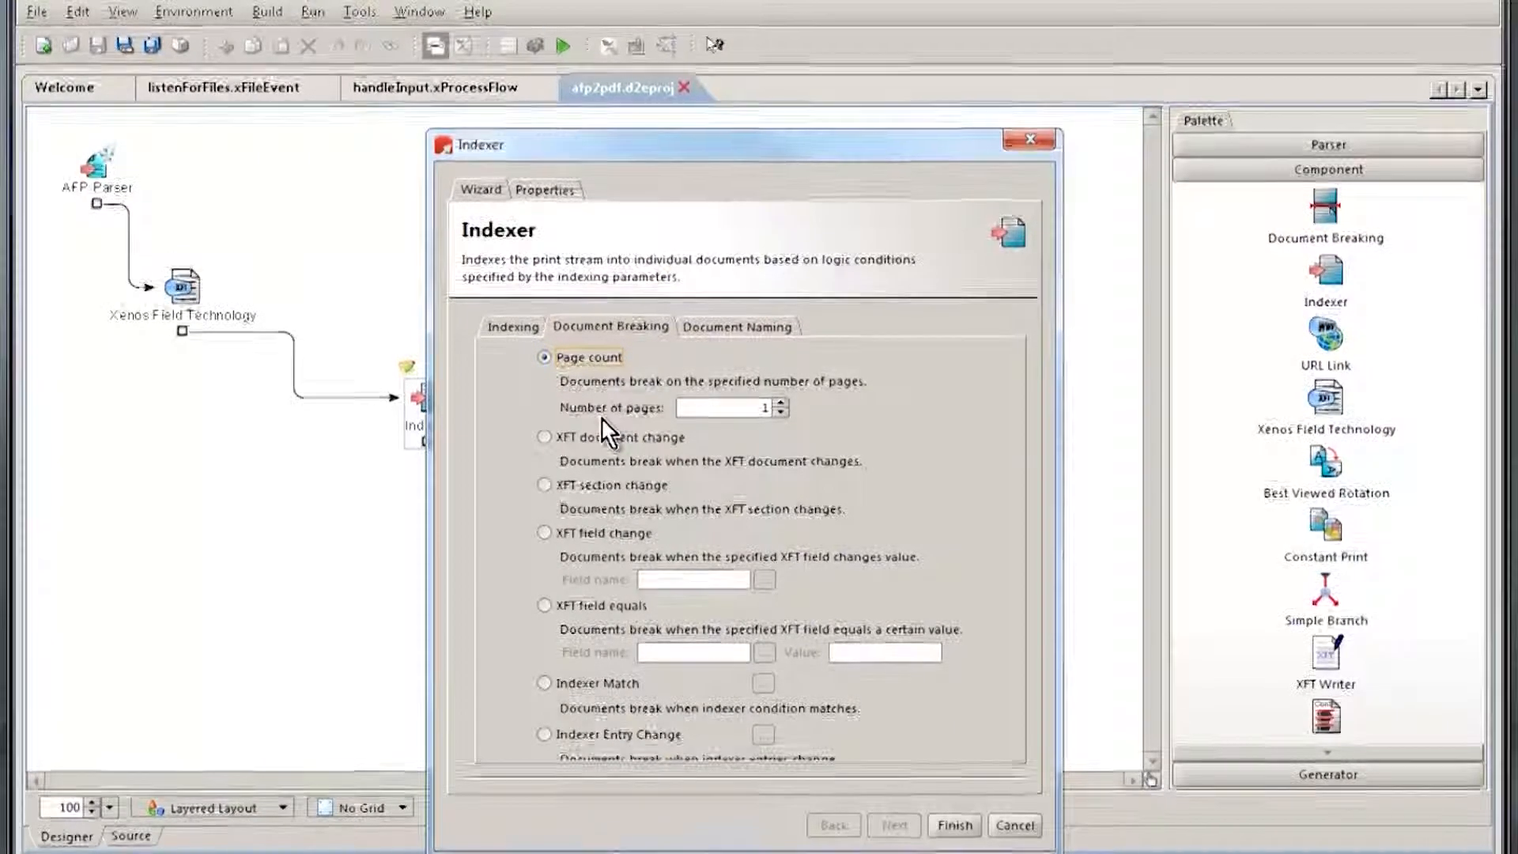
pyautogui.click(603, 530)
pyautogui.click(764, 580)
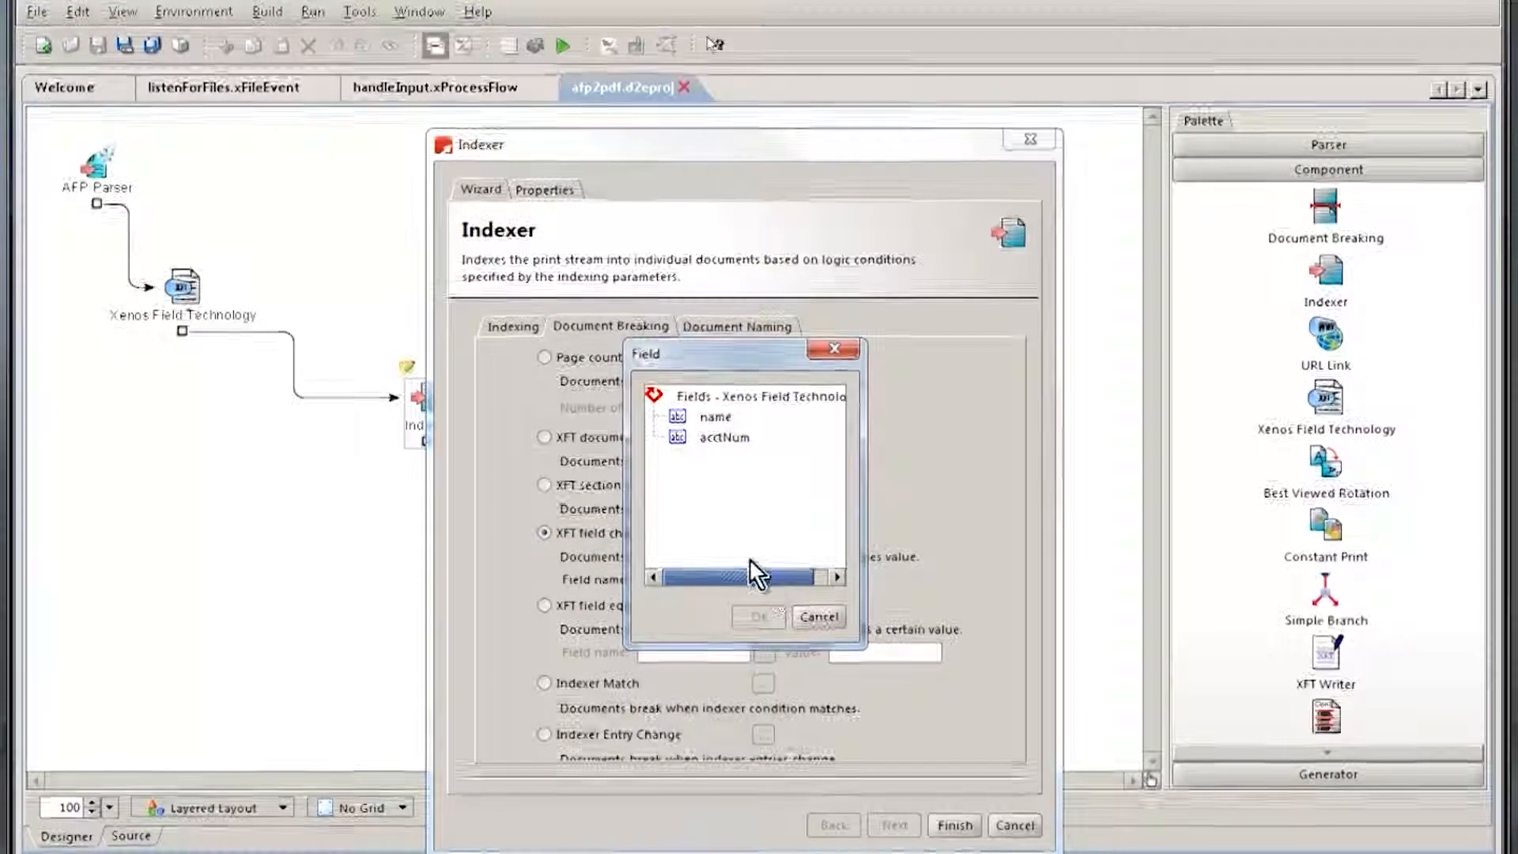
pyautogui.click(721, 436)
pyautogui.click(757, 615)
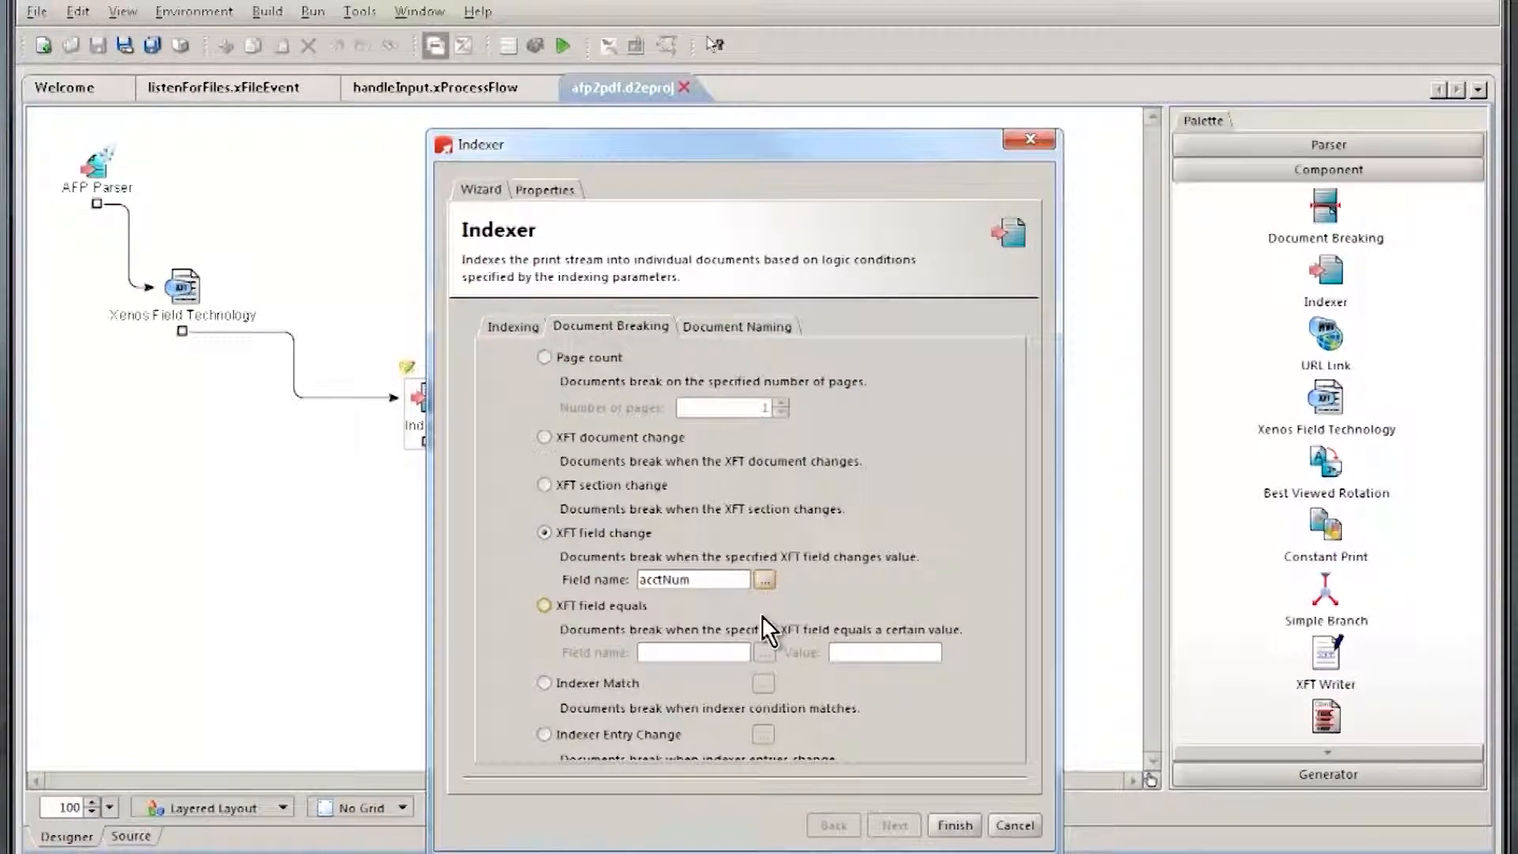
# Step: Set the Indexer's document name to the name and acctNum field variables joined by an underscore, and finish the wizard
pyautogui.click(723, 327)
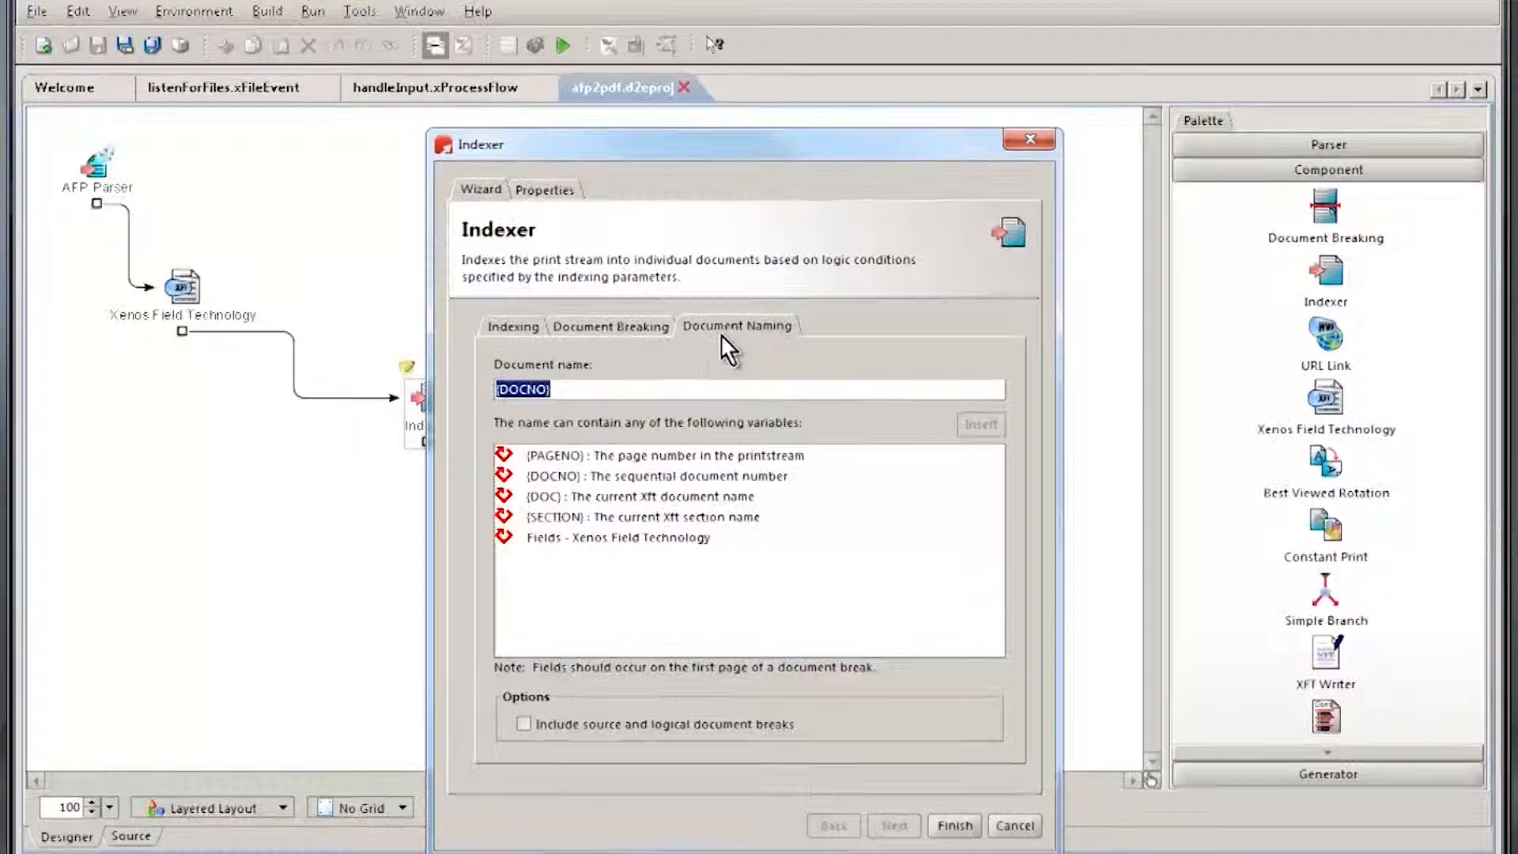
pyautogui.press('BackSpace')
pyautogui.doubleClick(548, 539)
pyautogui.doubleClick(566, 561)
pyautogui.click(712, 389)
pyautogui.write('_')
pyautogui.doubleClick(566, 580)
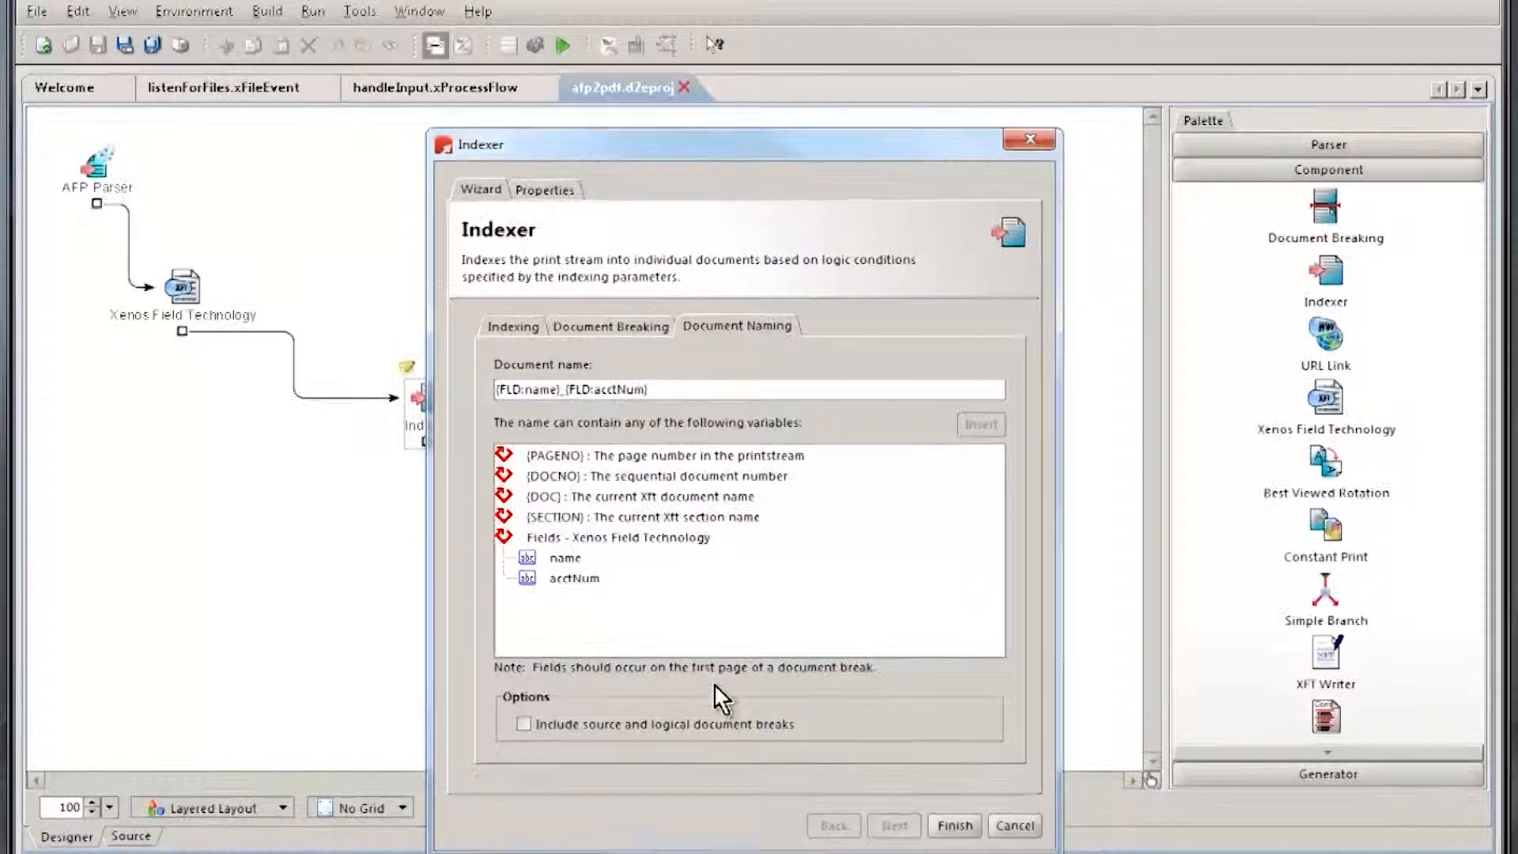
pyautogui.click(943, 827)
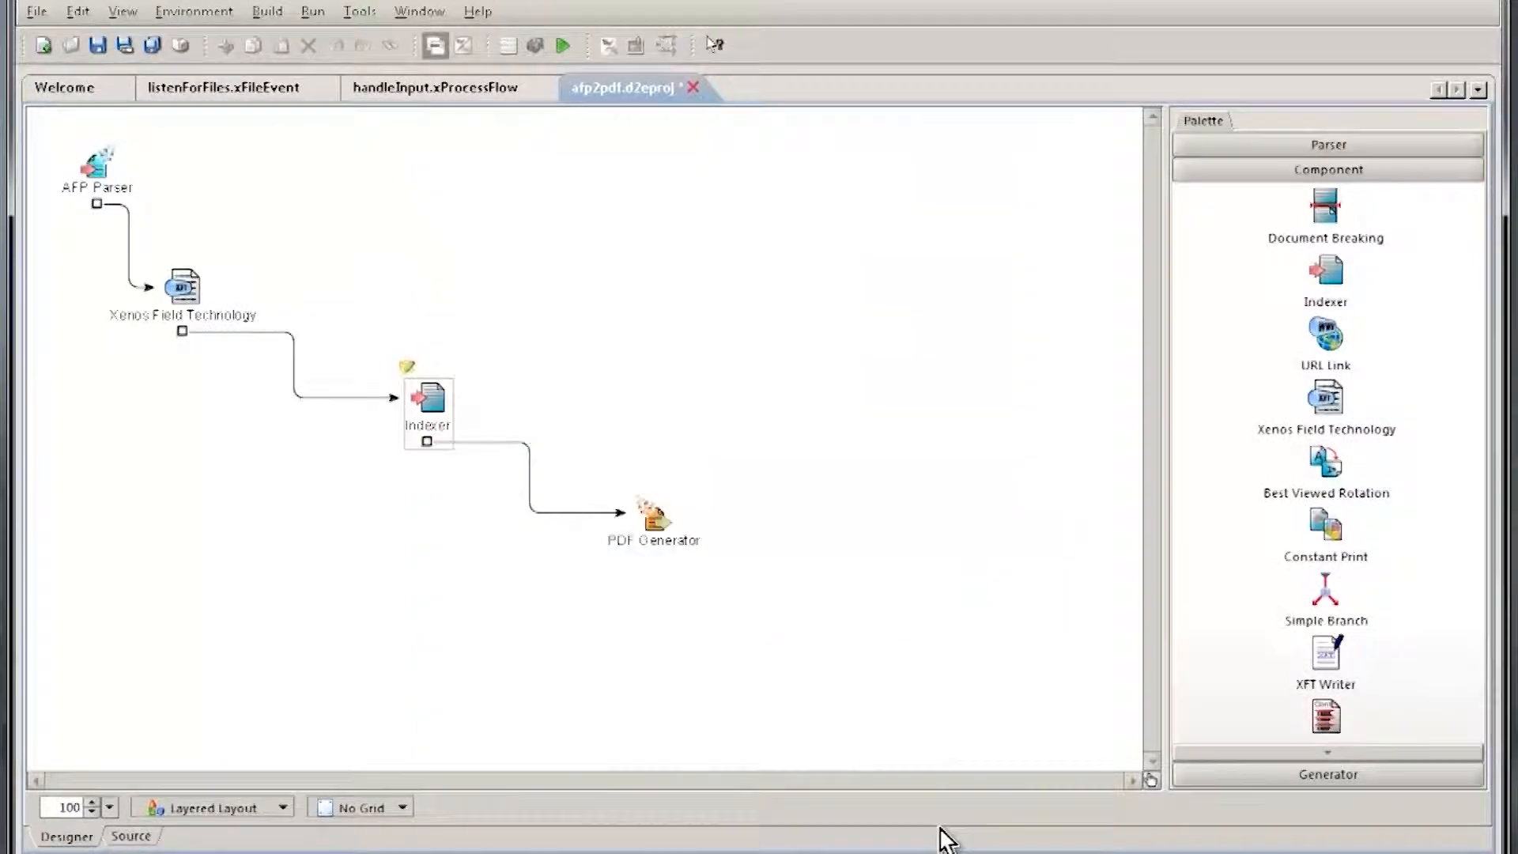
# Step: Set the PDF Generator's FdOutput path to {d2eAppPath}..\output\{0}.pdf and save the afp2pdf project
pyautogui.doubleClick(650, 522)
pyautogui.click(392, 229)
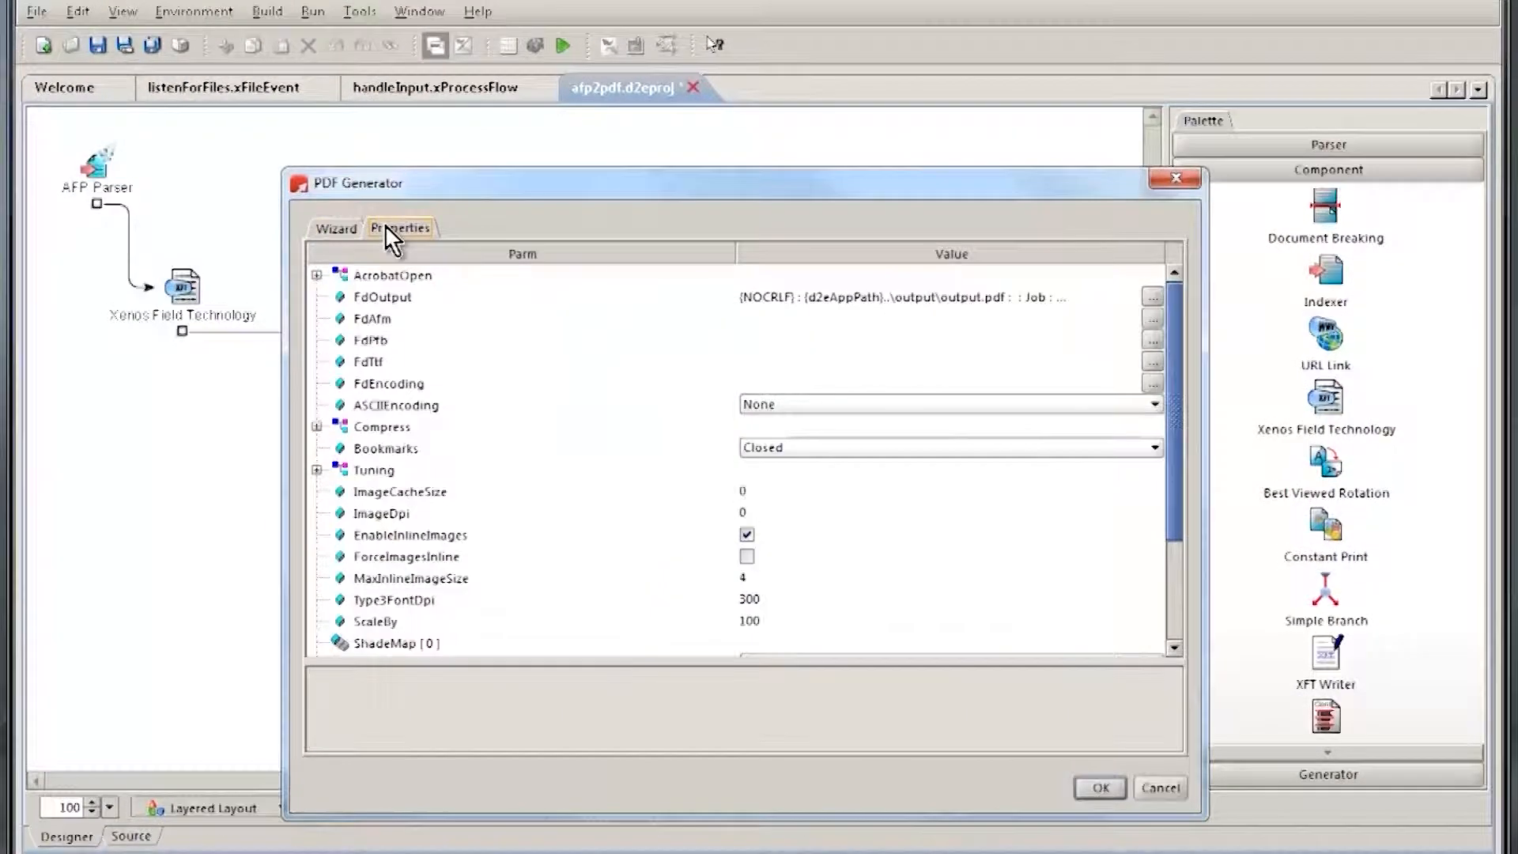
pyautogui.doubleClick(976, 296)
pyautogui.click(821, 436)
pyautogui.doubleClick(820, 436)
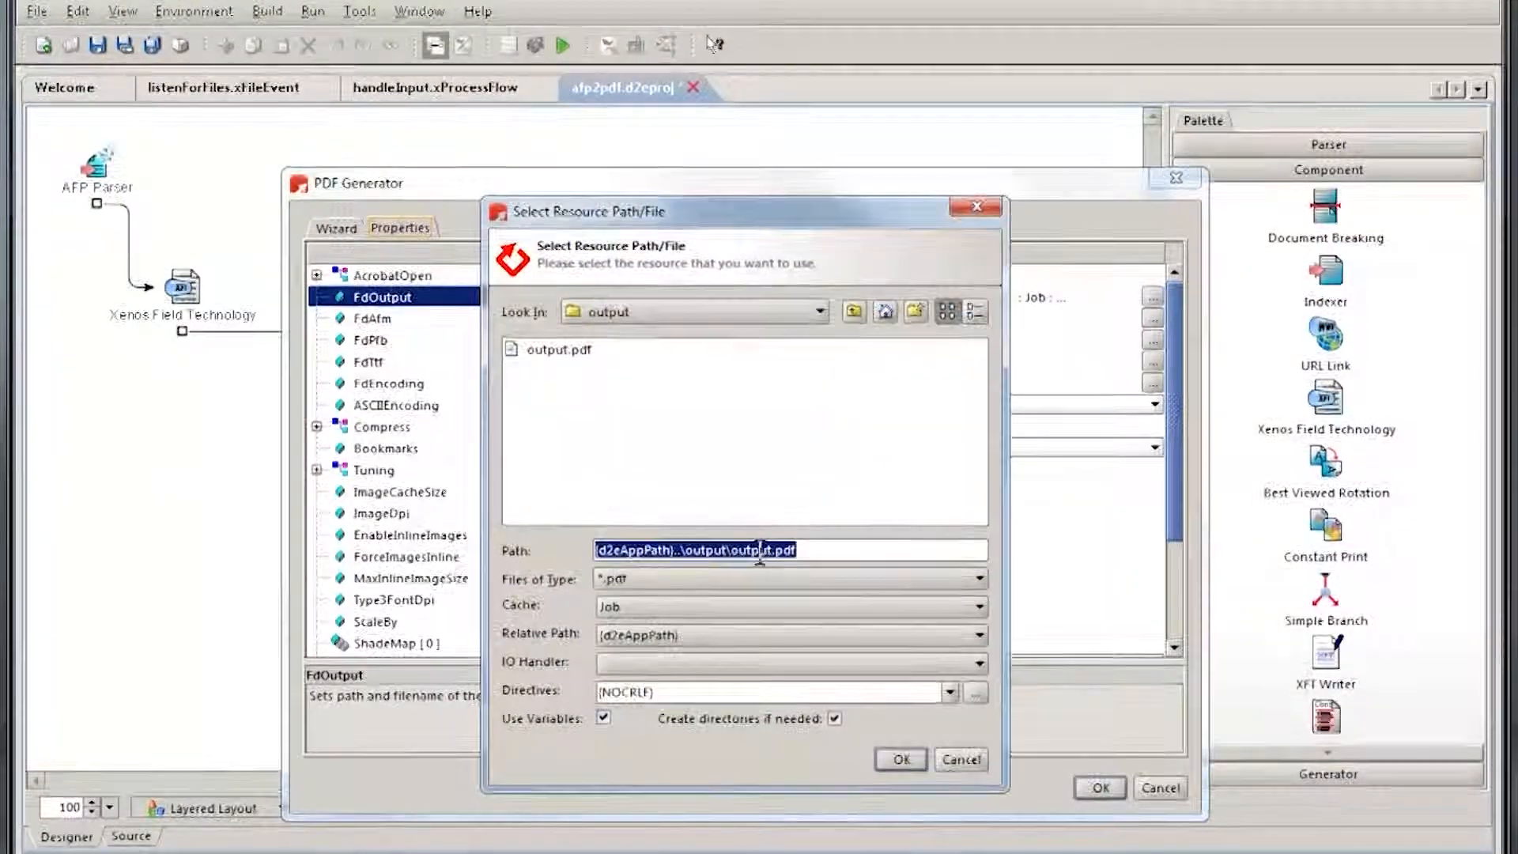
pyautogui.moveTo(773, 549); pyautogui.dragTo(734, 551)
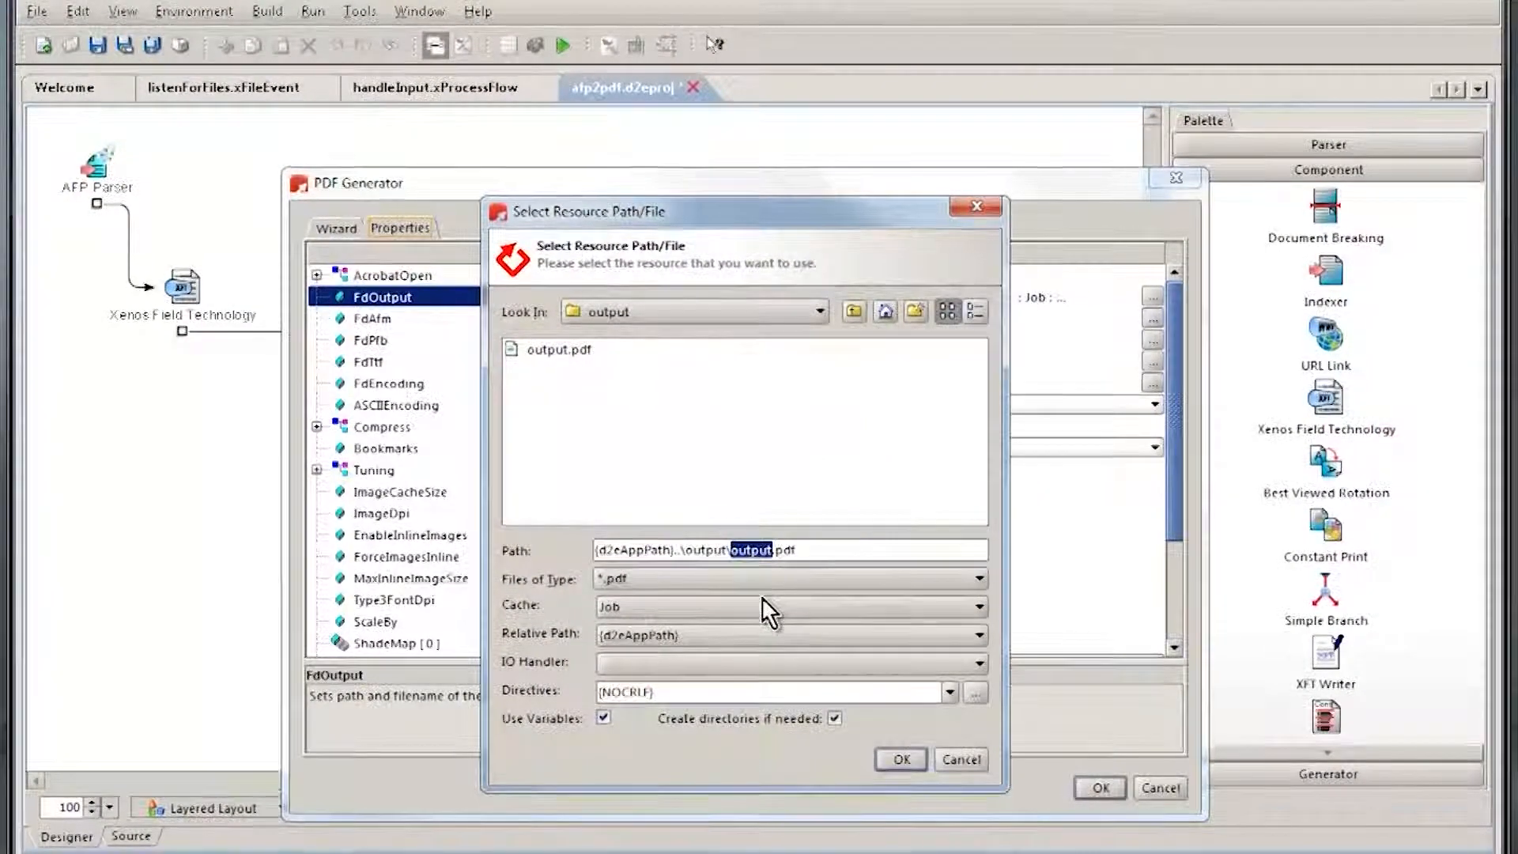
pyautogui.write('*')
pyautogui.click(901, 759)
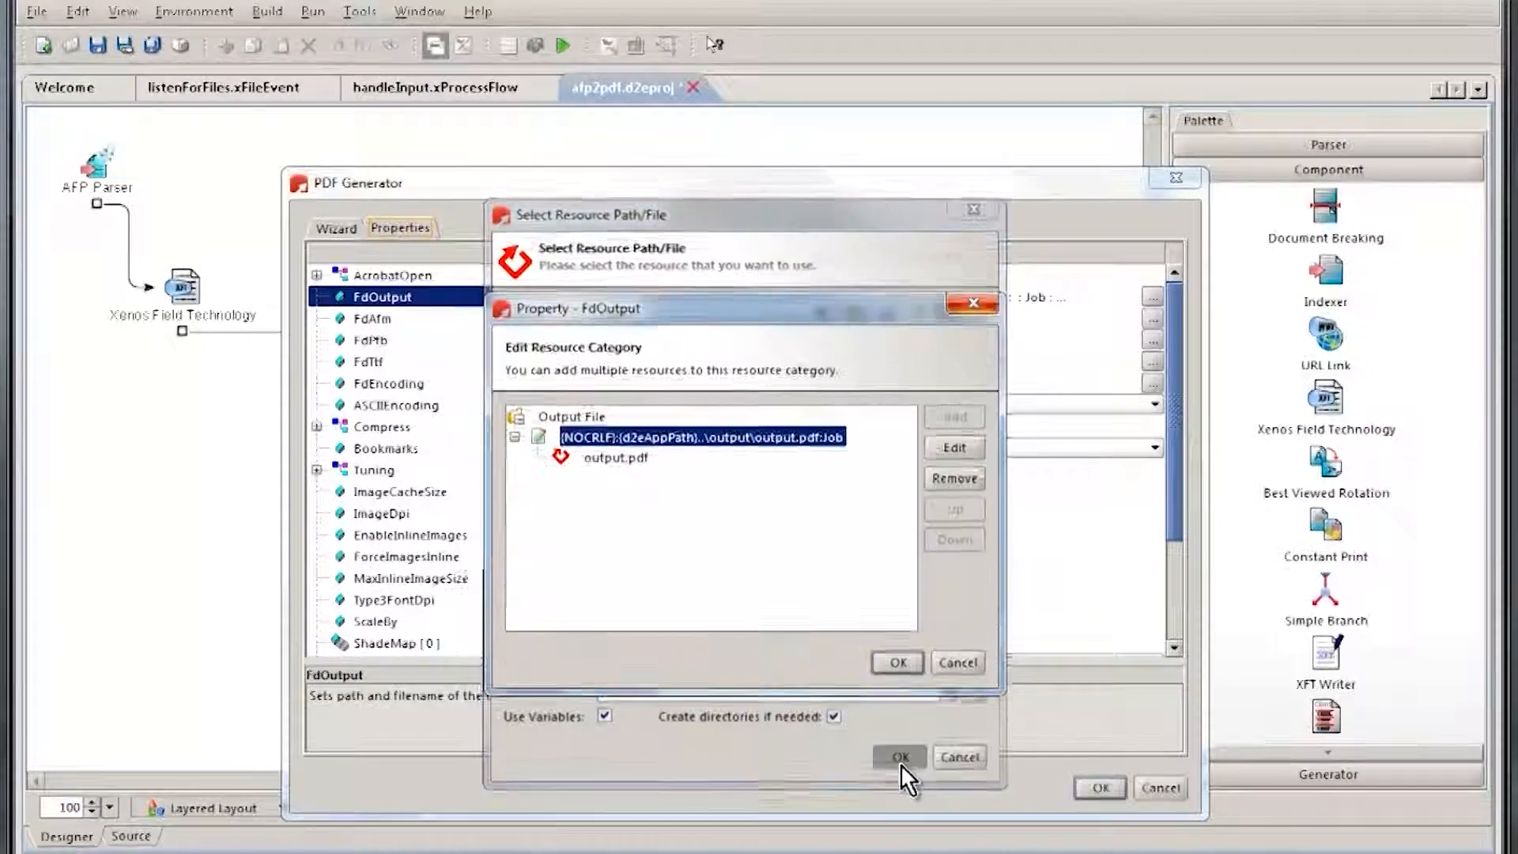
pyautogui.click(900, 662)
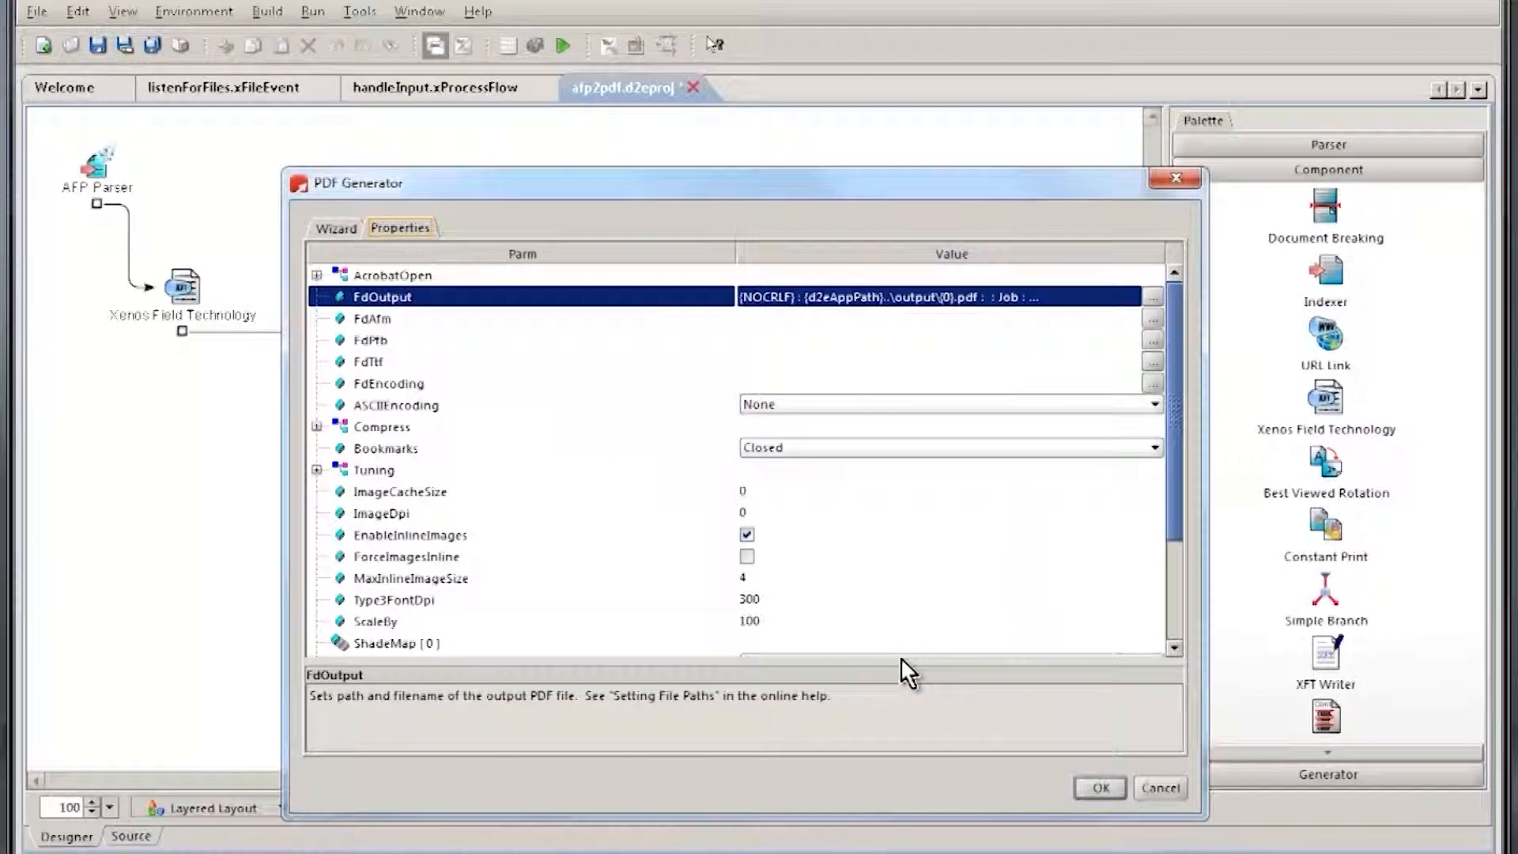
pyautogui.click(1094, 787)
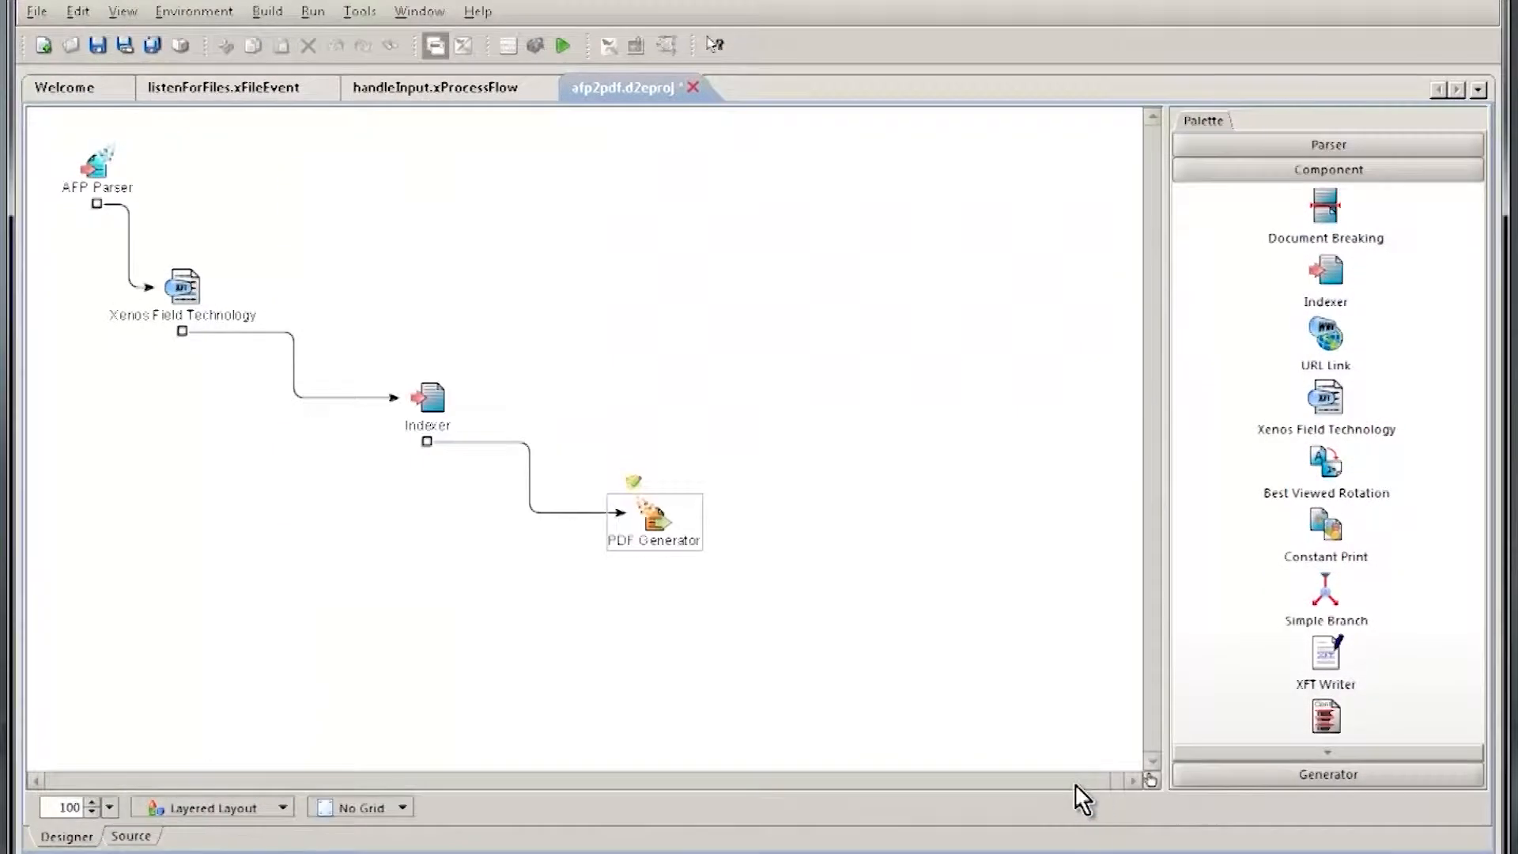
pyautogui.click(97, 48)
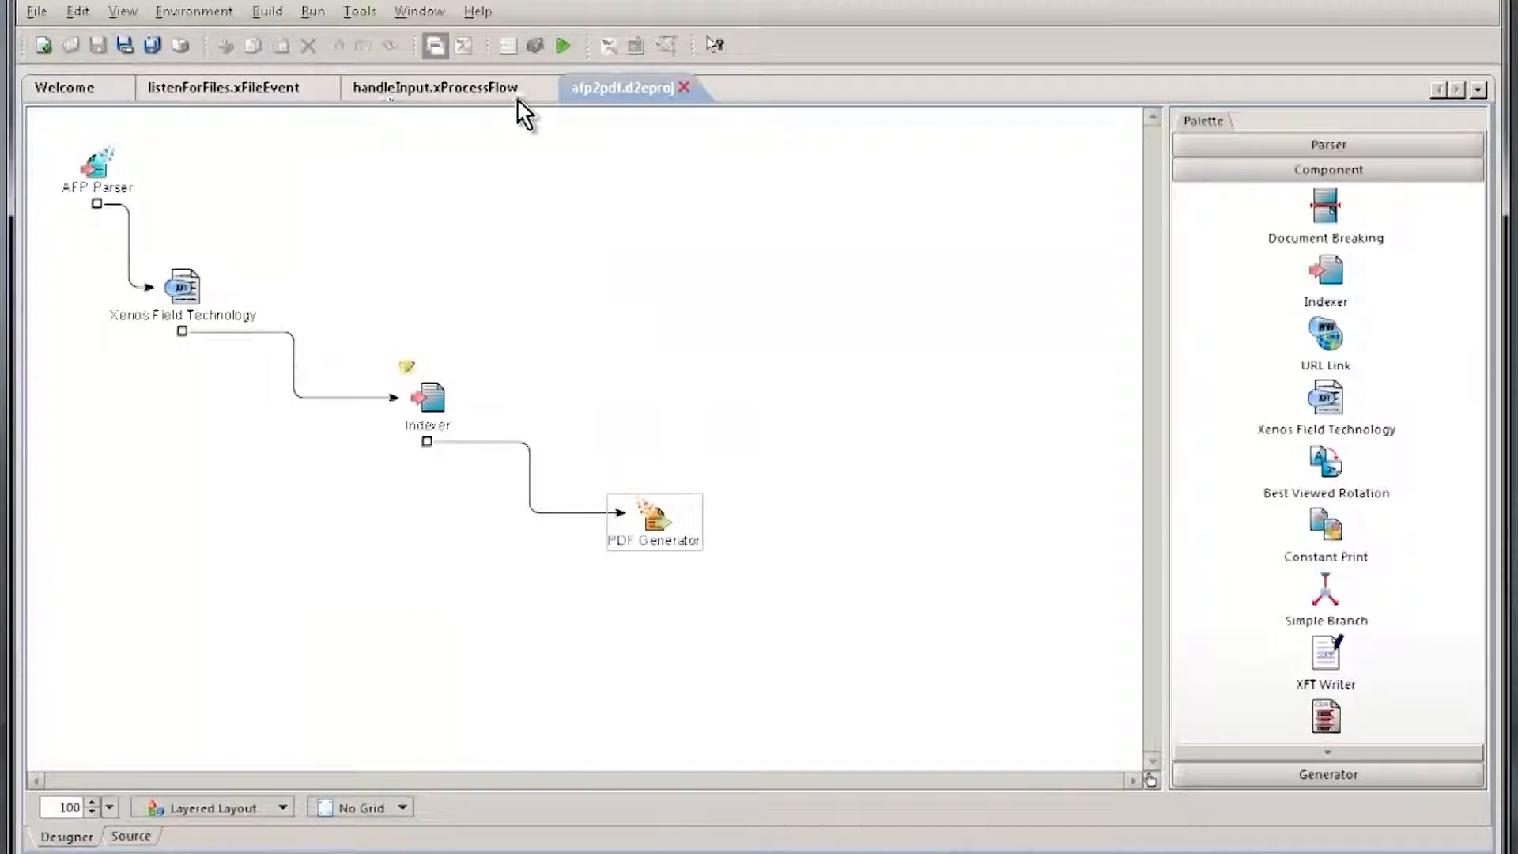
# Step: Restore the full workspace layout, execute afp2pdf.d2eproj with the default job options, and enlarge the output area
pyautogui.doubleClick(610, 85)
pyautogui.click(563, 45)
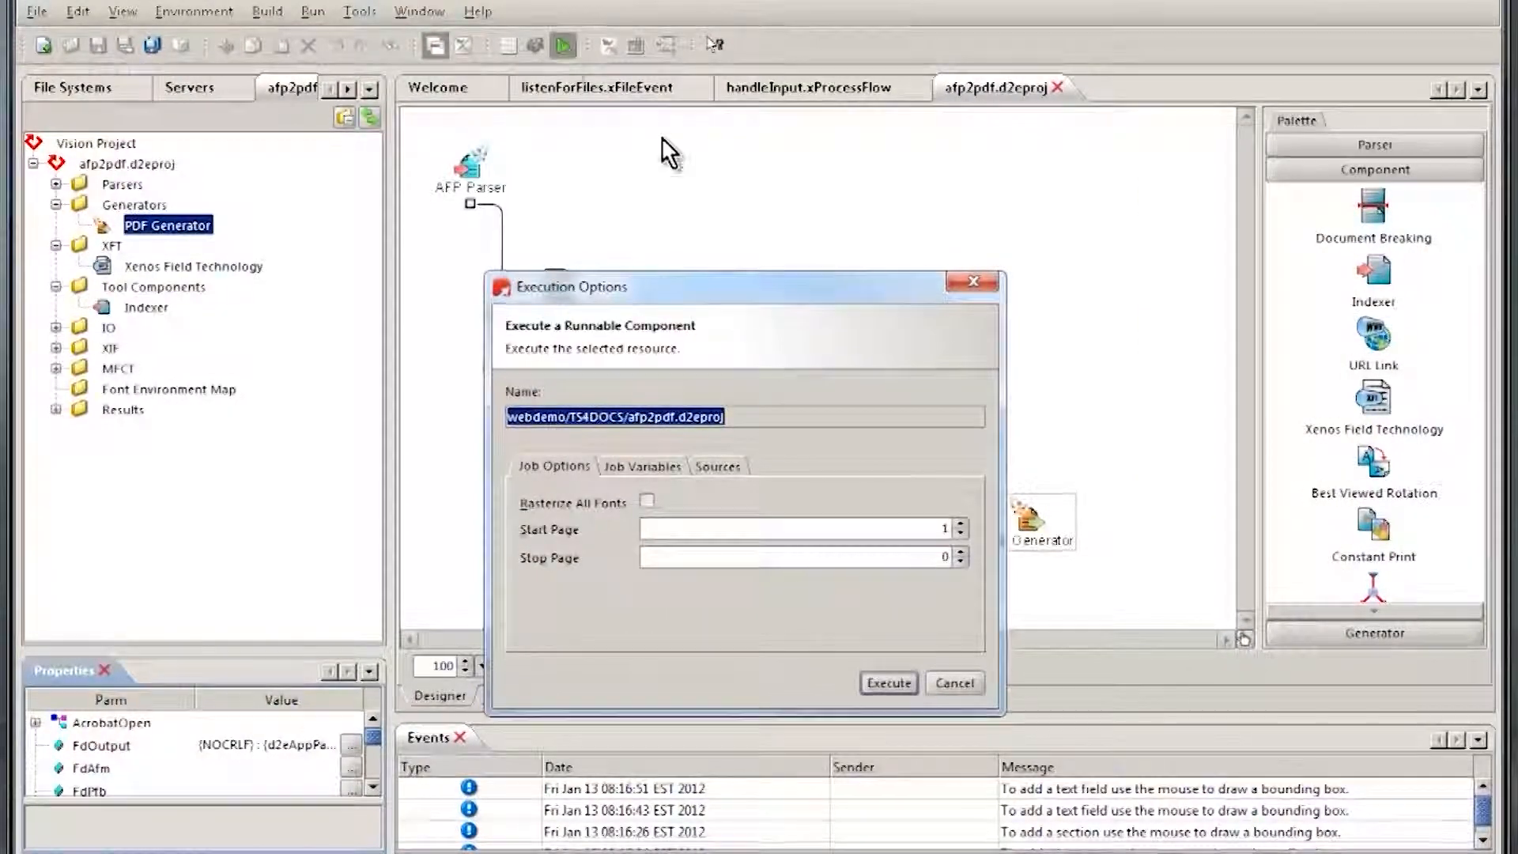
pyautogui.click(888, 683)
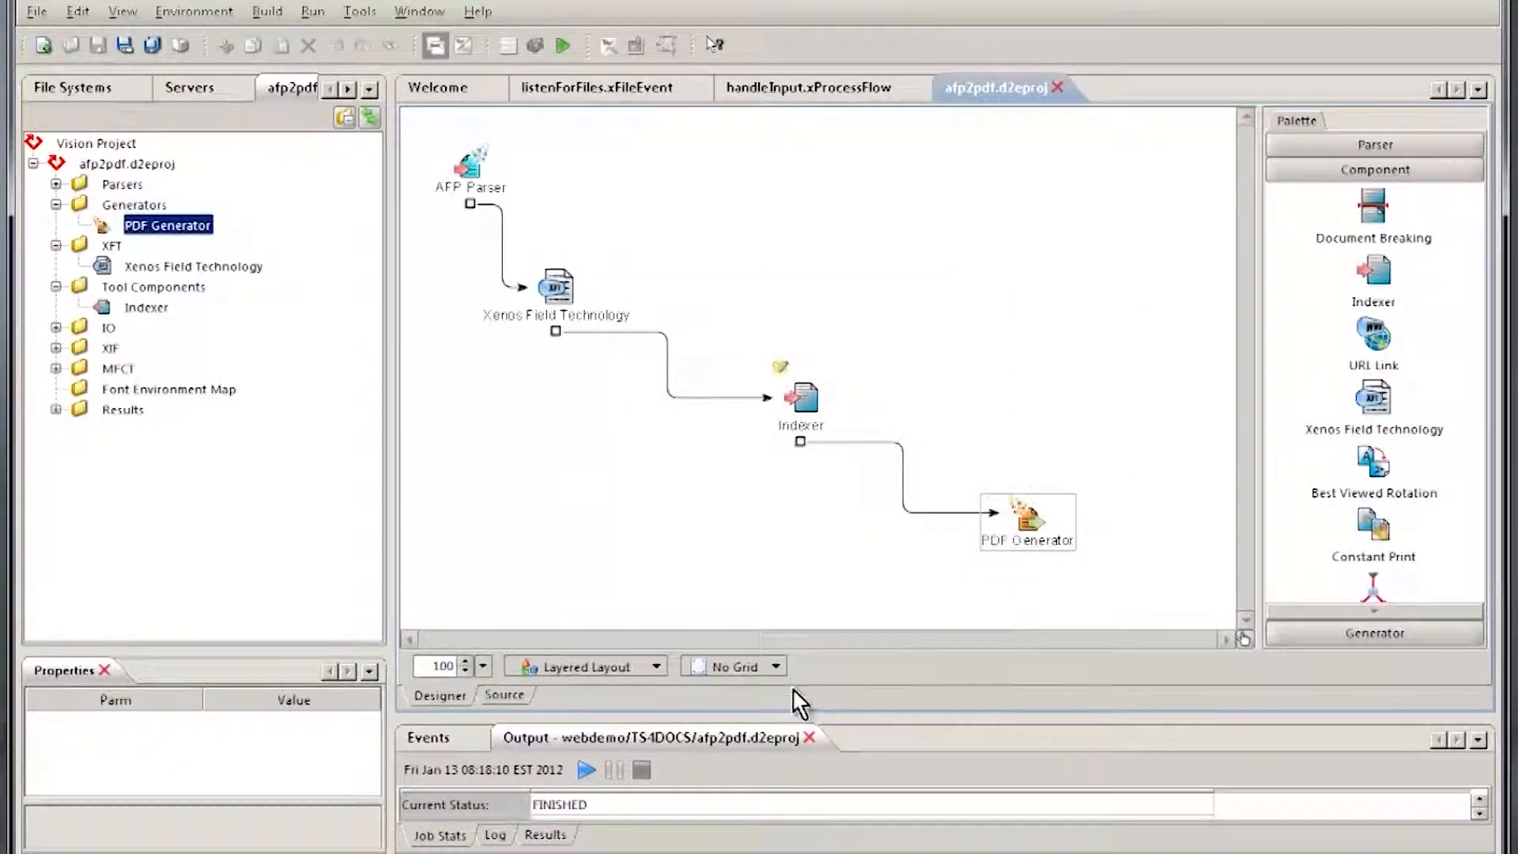
pyautogui.moveTo(775, 714); pyautogui.dragTo(803, 474)
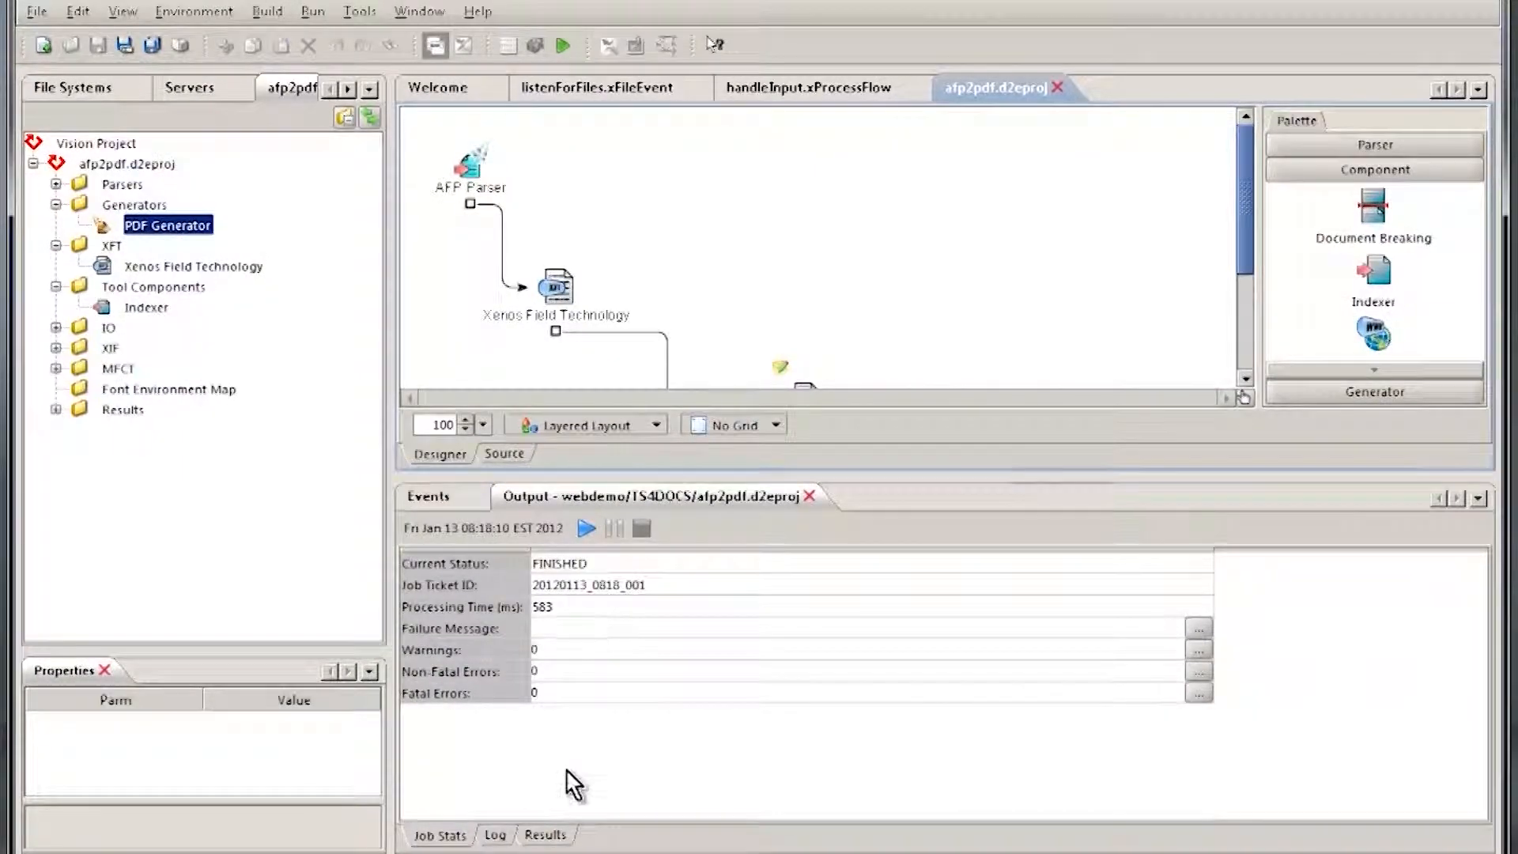
# Step: Examine the list of PDF files generated by the afp2pdf run
pyautogui.click(554, 837)
pyautogui.click(919, 581)
pyautogui.scroll(-2, 933, 625)
pyautogui.scroll(2, 949, 640)
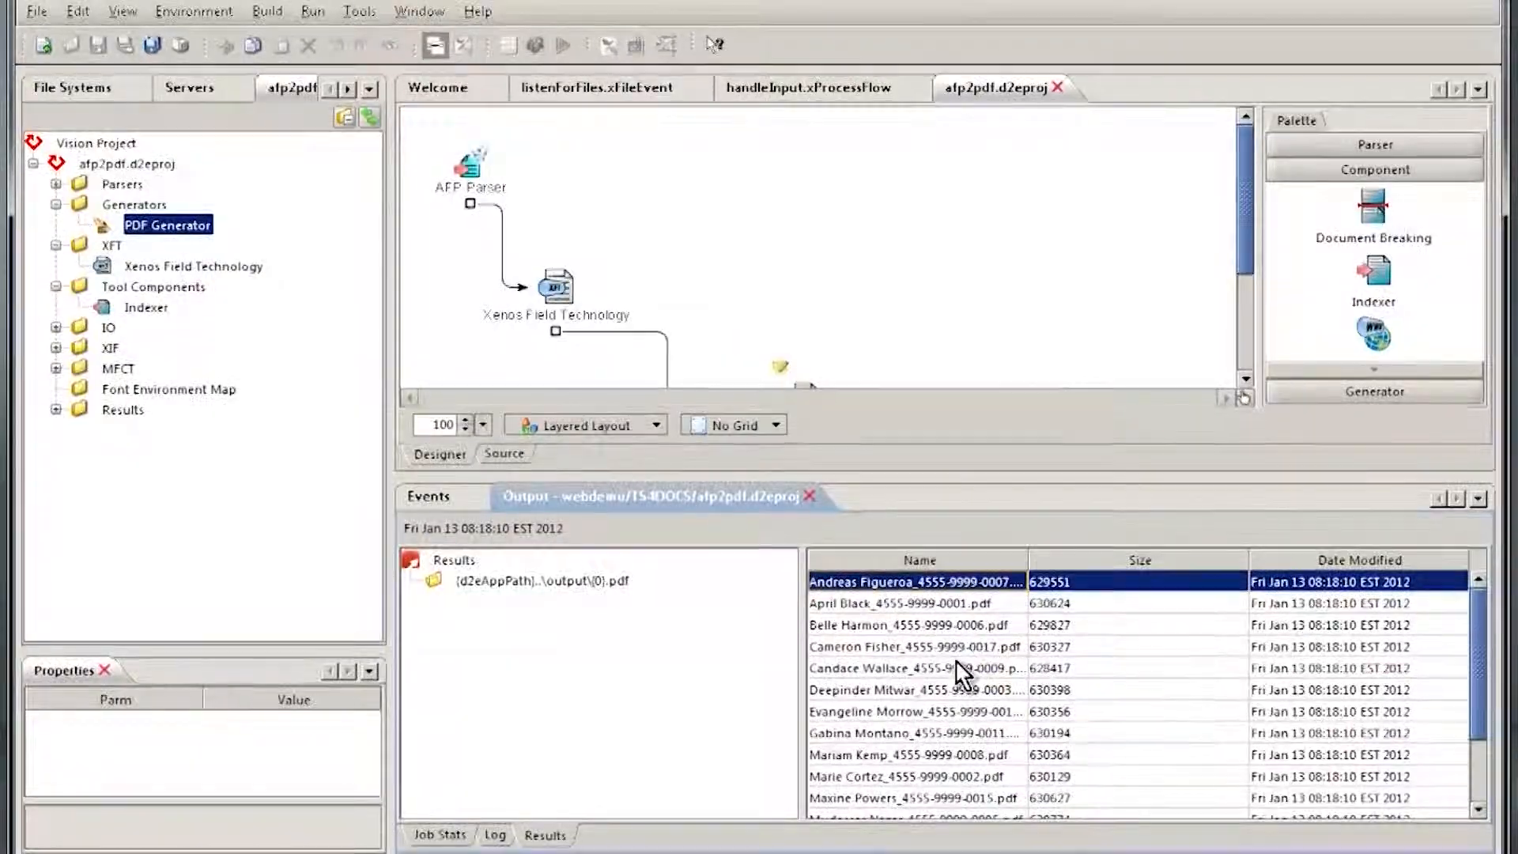
# Step: Open the first and third generated PDFs to check their statements, cancelling the untagged document reading setup
pyautogui.doubleClick(872, 573)
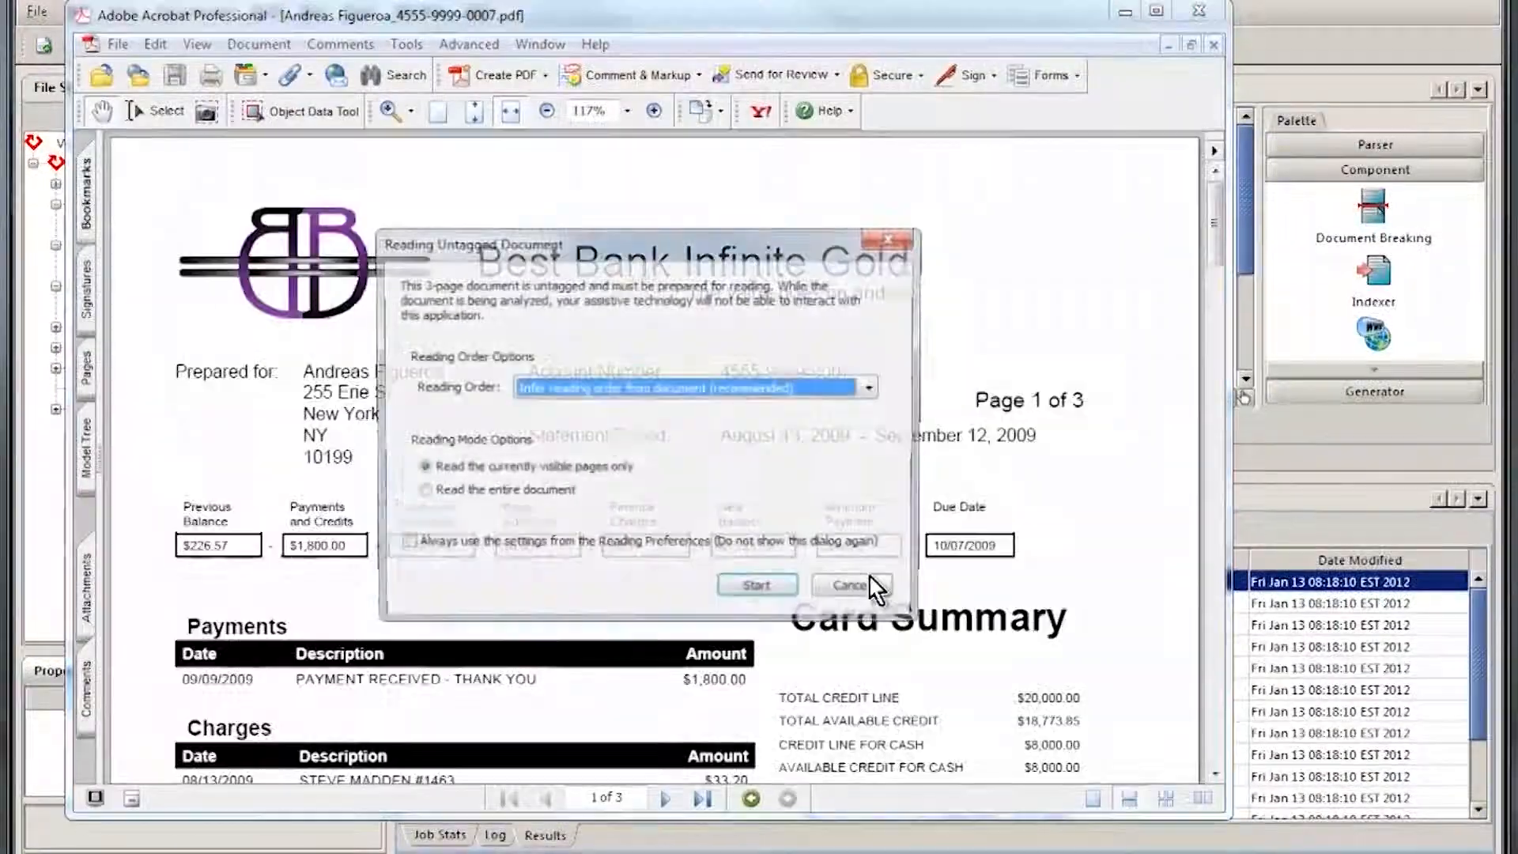
pyautogui.click(858, 587)
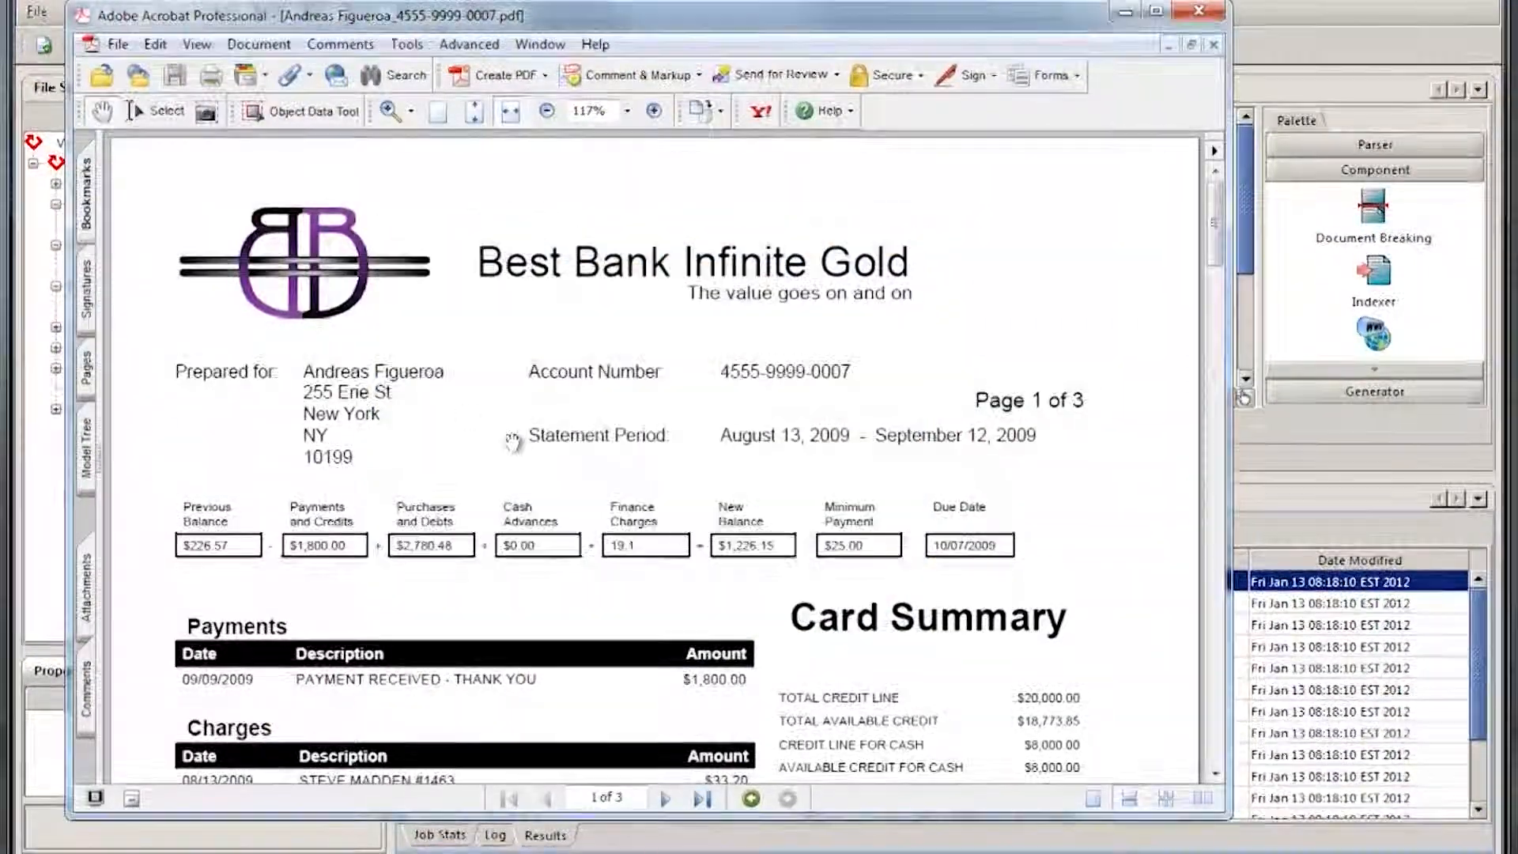
pyautogui.click(1317, 598)
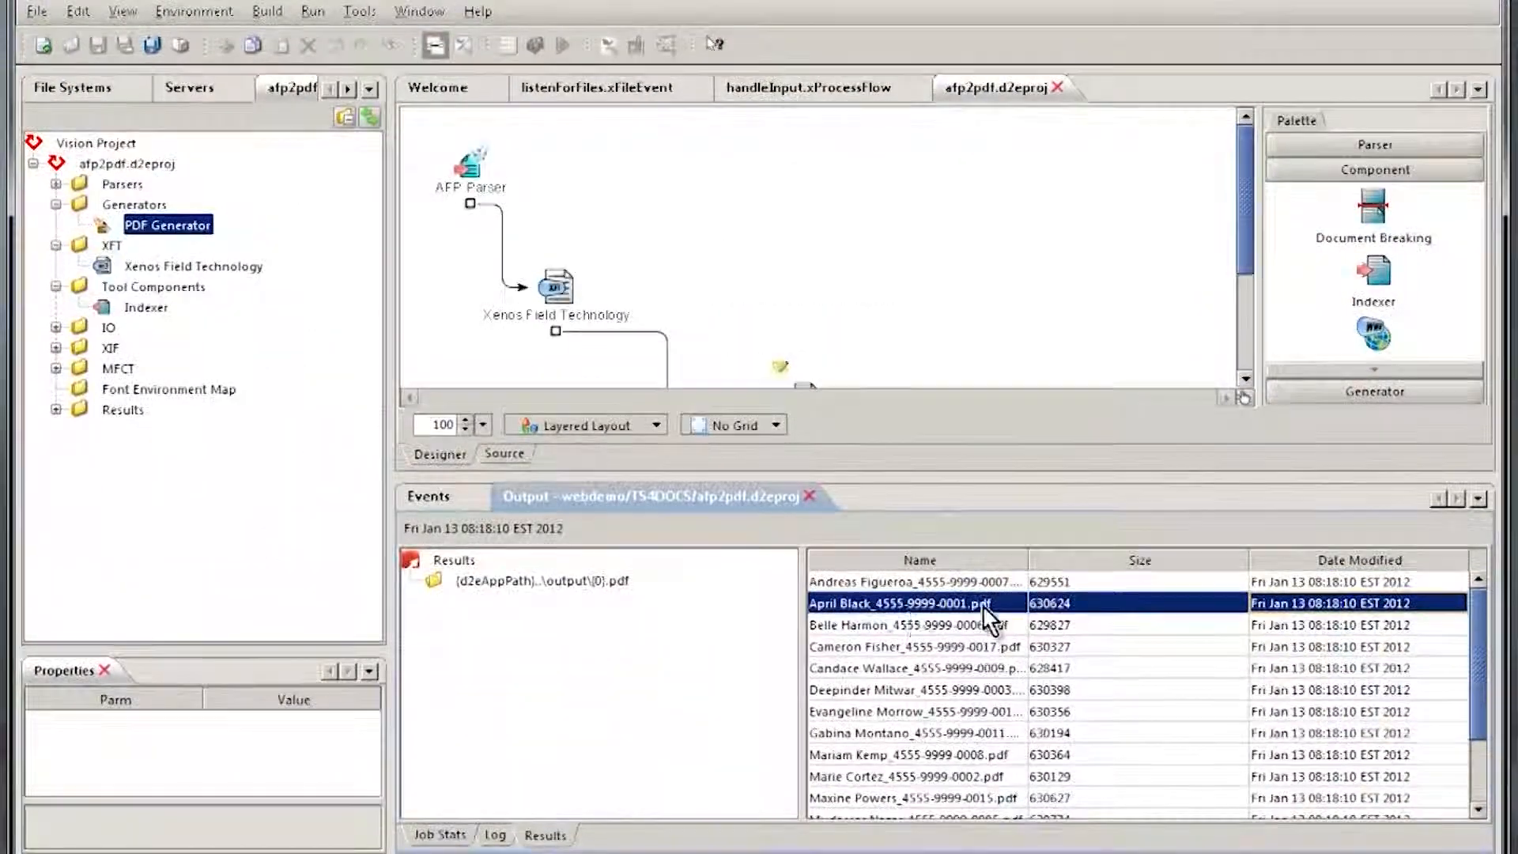
pyautogui.doubleClick(898, 623)
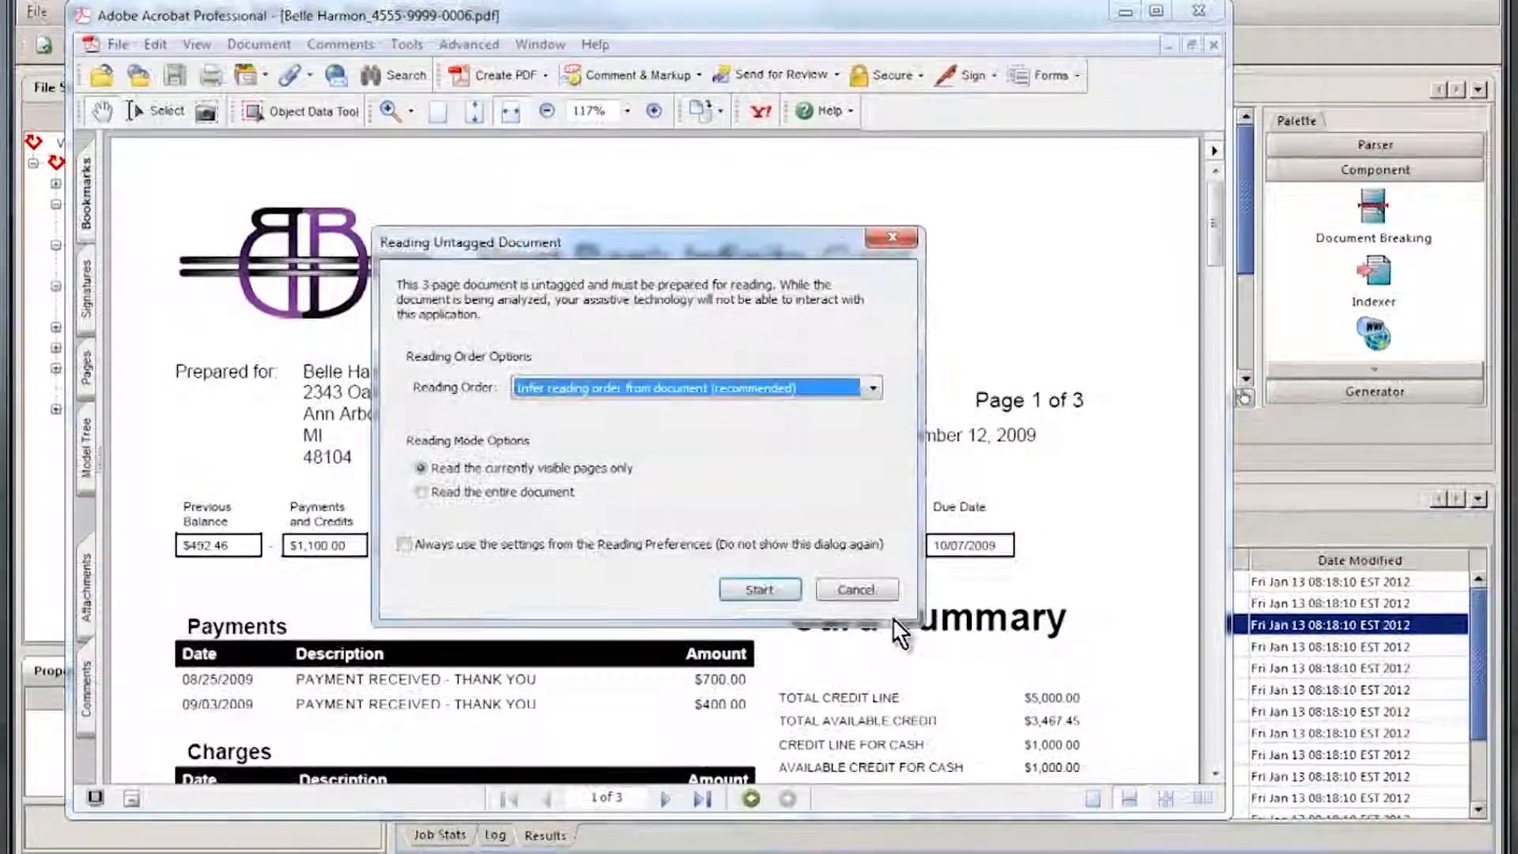
pyautogui.click(859, 586)
# Step: Insert a XenosMultiXDocSplitter named Loop through PDFs after transform AFP to PDF, looping through write PDF and exiting to End on endOfMultiXDoc
pyautogui.moveTo(1217, 214)
pyautogui.mouseDown()
pyautogui.moveTo(1225, 661)
pyautogui.moveTo(1241, 620)
pyautogui.moveTo(1228, 186)
pyautogui.mouseUp()
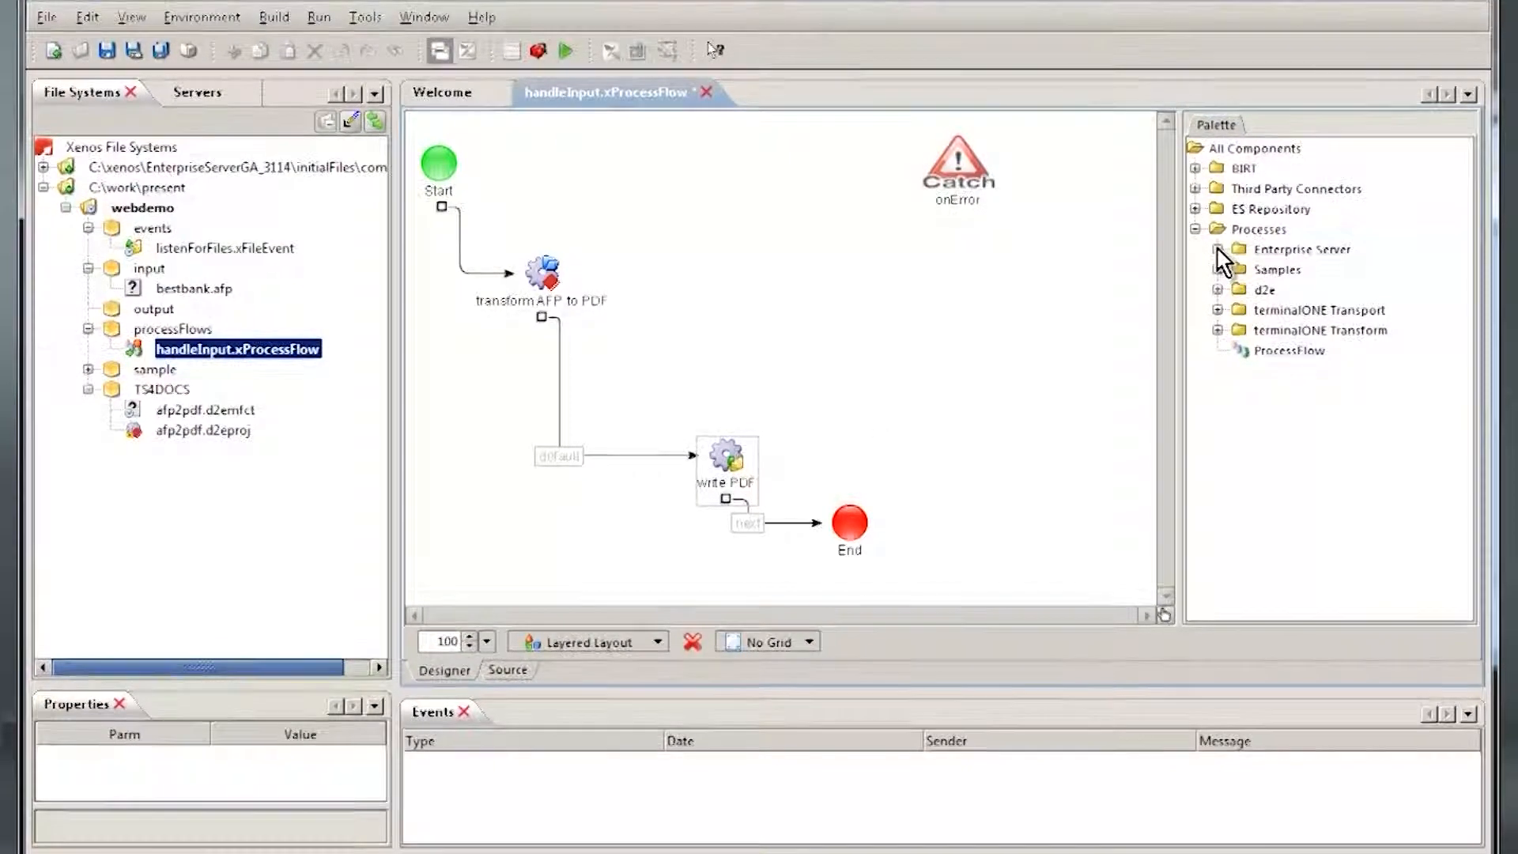
pyautogui.click(1218, 249)
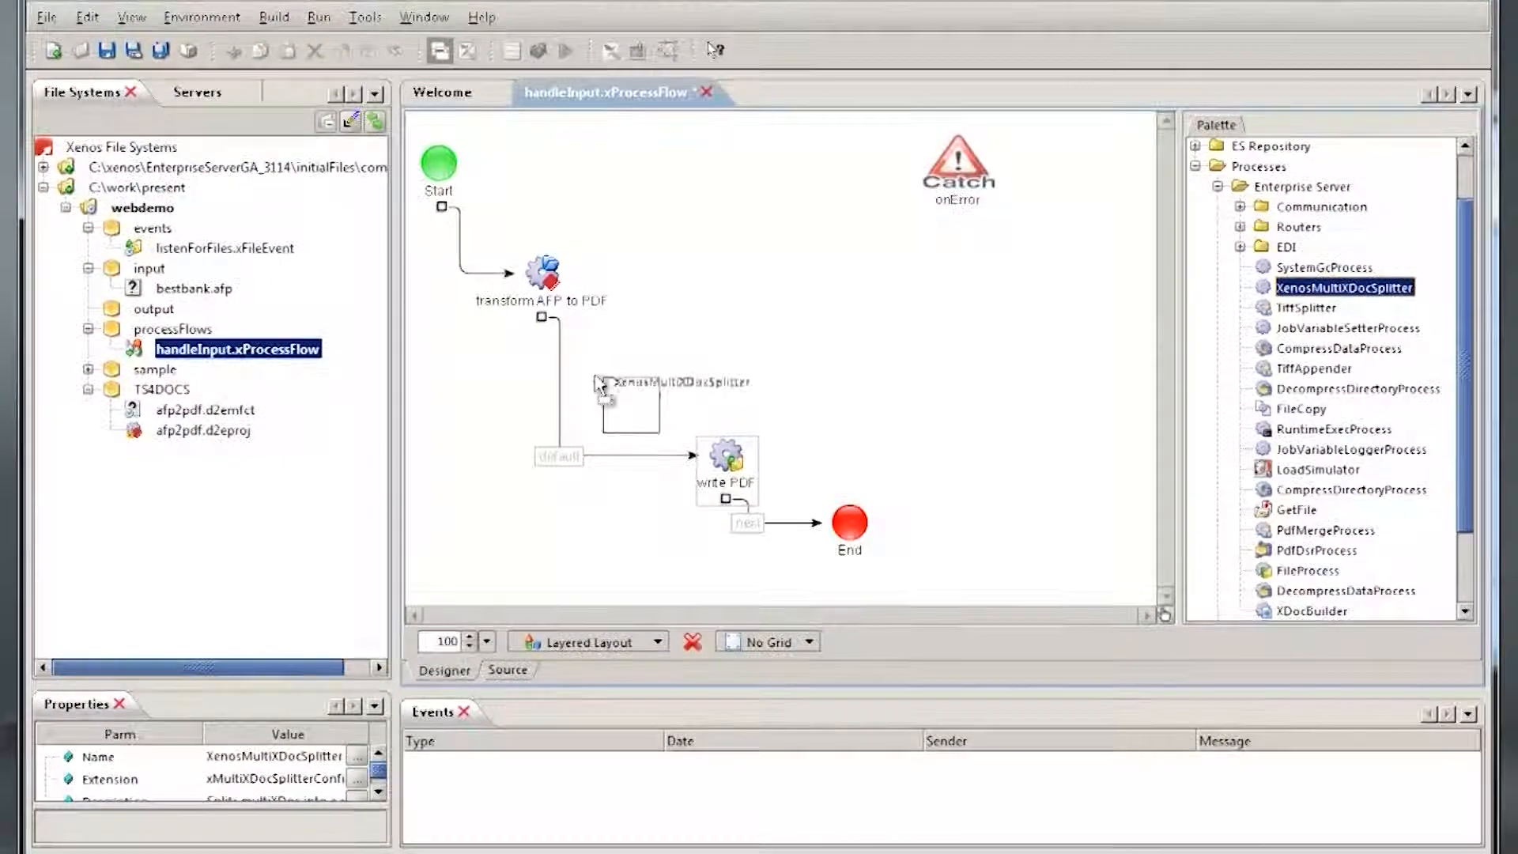
pyautogui.moveTo(563, 376); pyautogui.dragTo(484, 382)
pyautogui.click(947, 719)
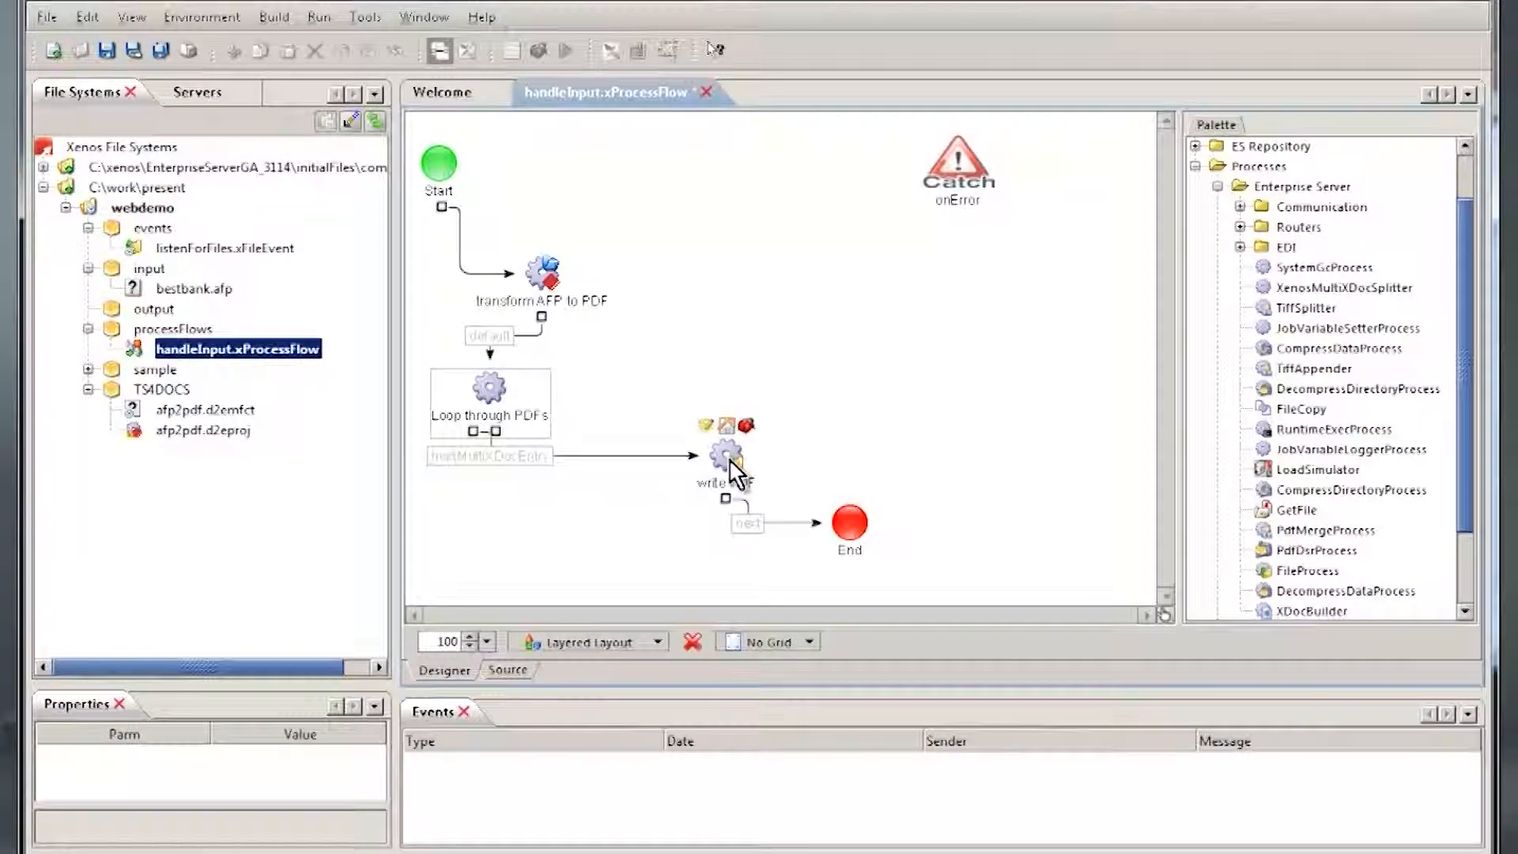
pyautogui.click(553, 524)
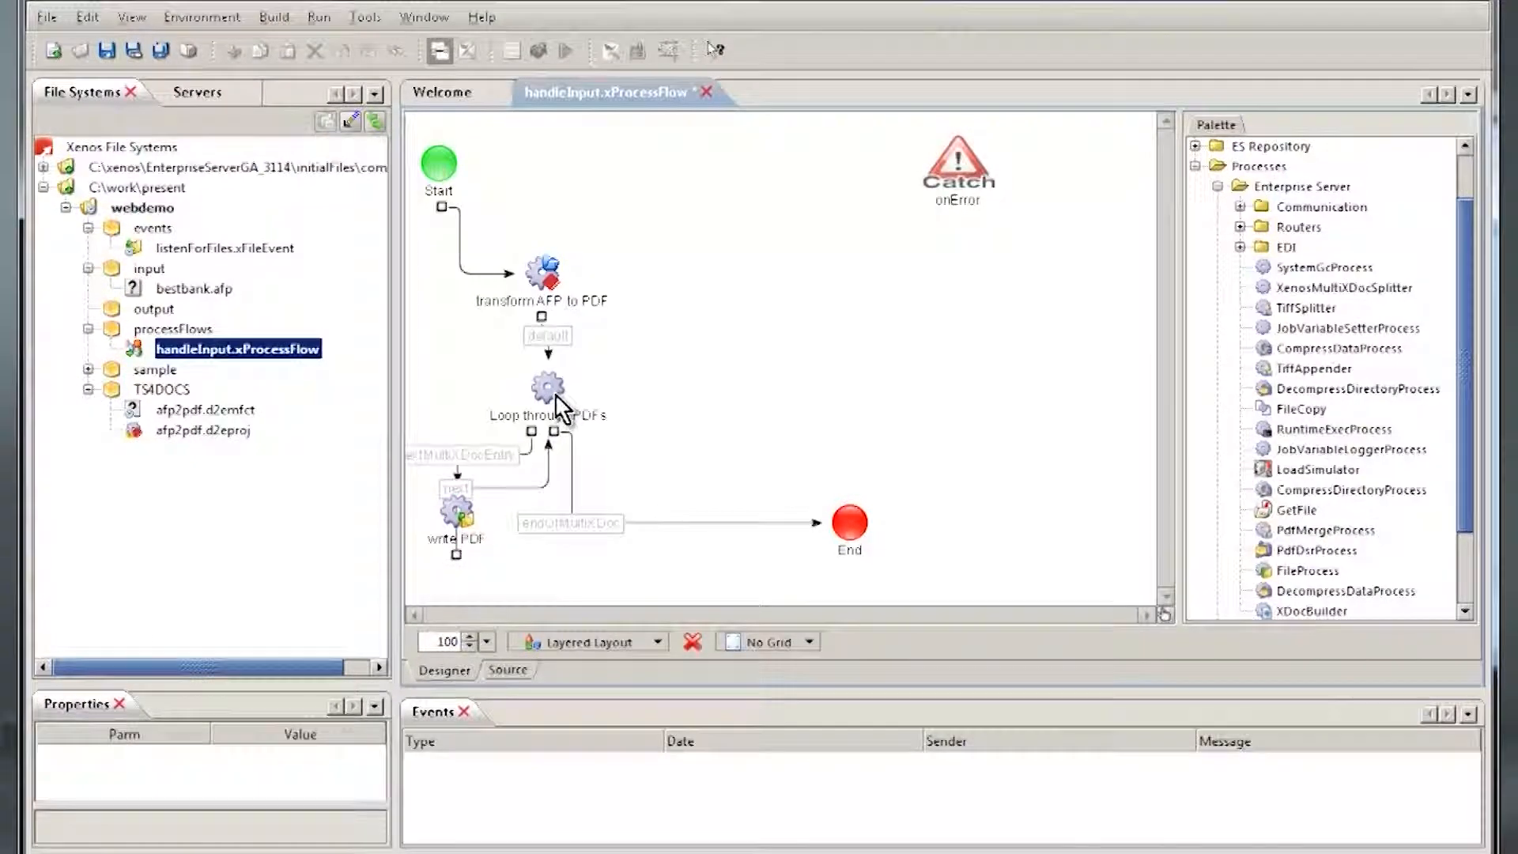
# Step: Set the write PDF process's FileName to ${xdocEntry} and save the handleInput process flow
pyautogui.doubleClick(453, 524)
pyautogui.click(512, 230)
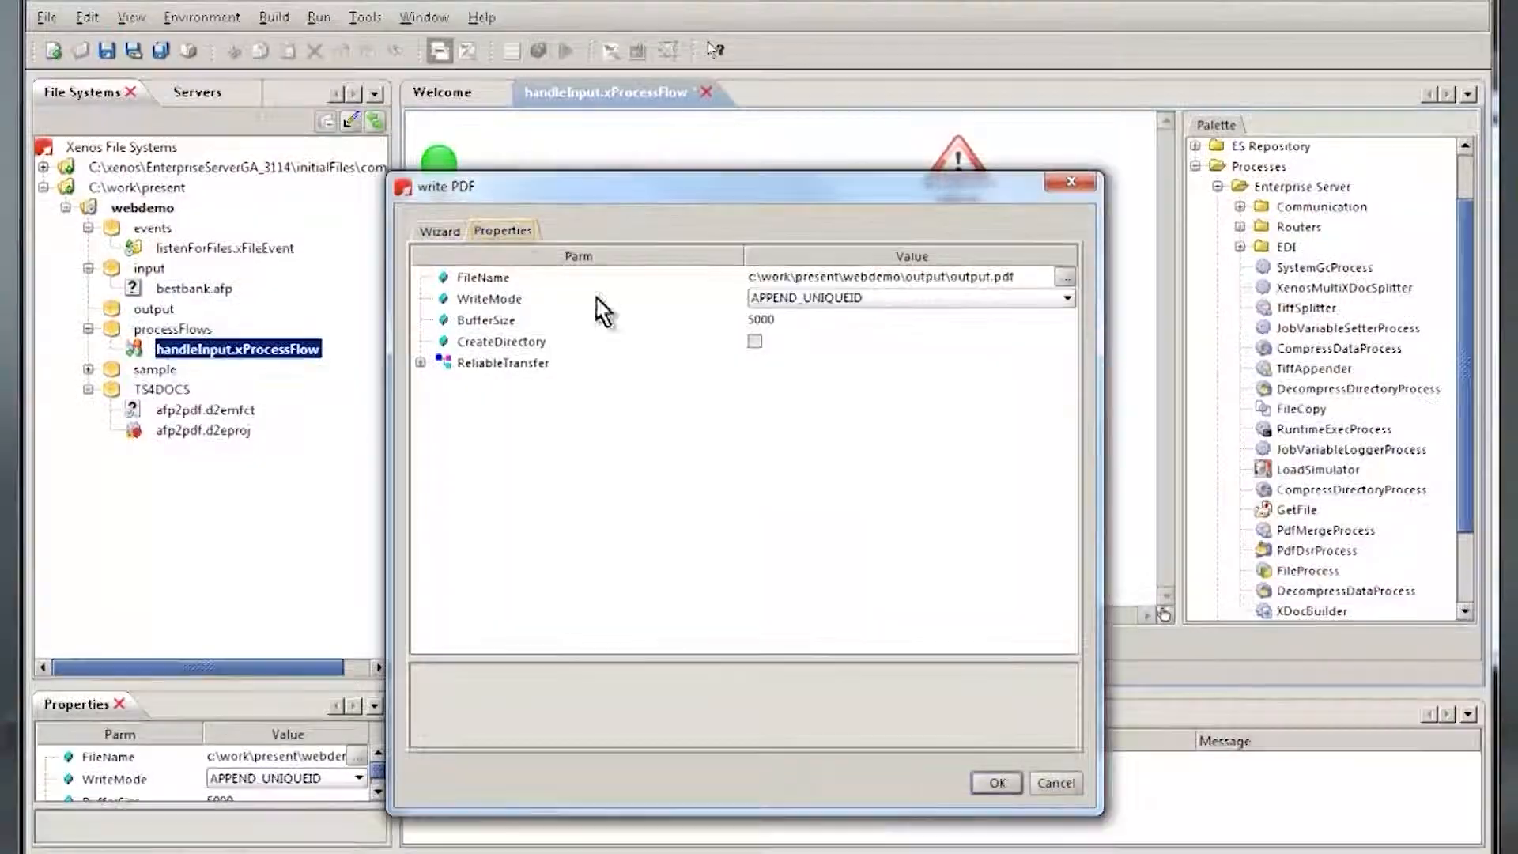
pyautogui.click(966, 277)
pyautogui.write('$')
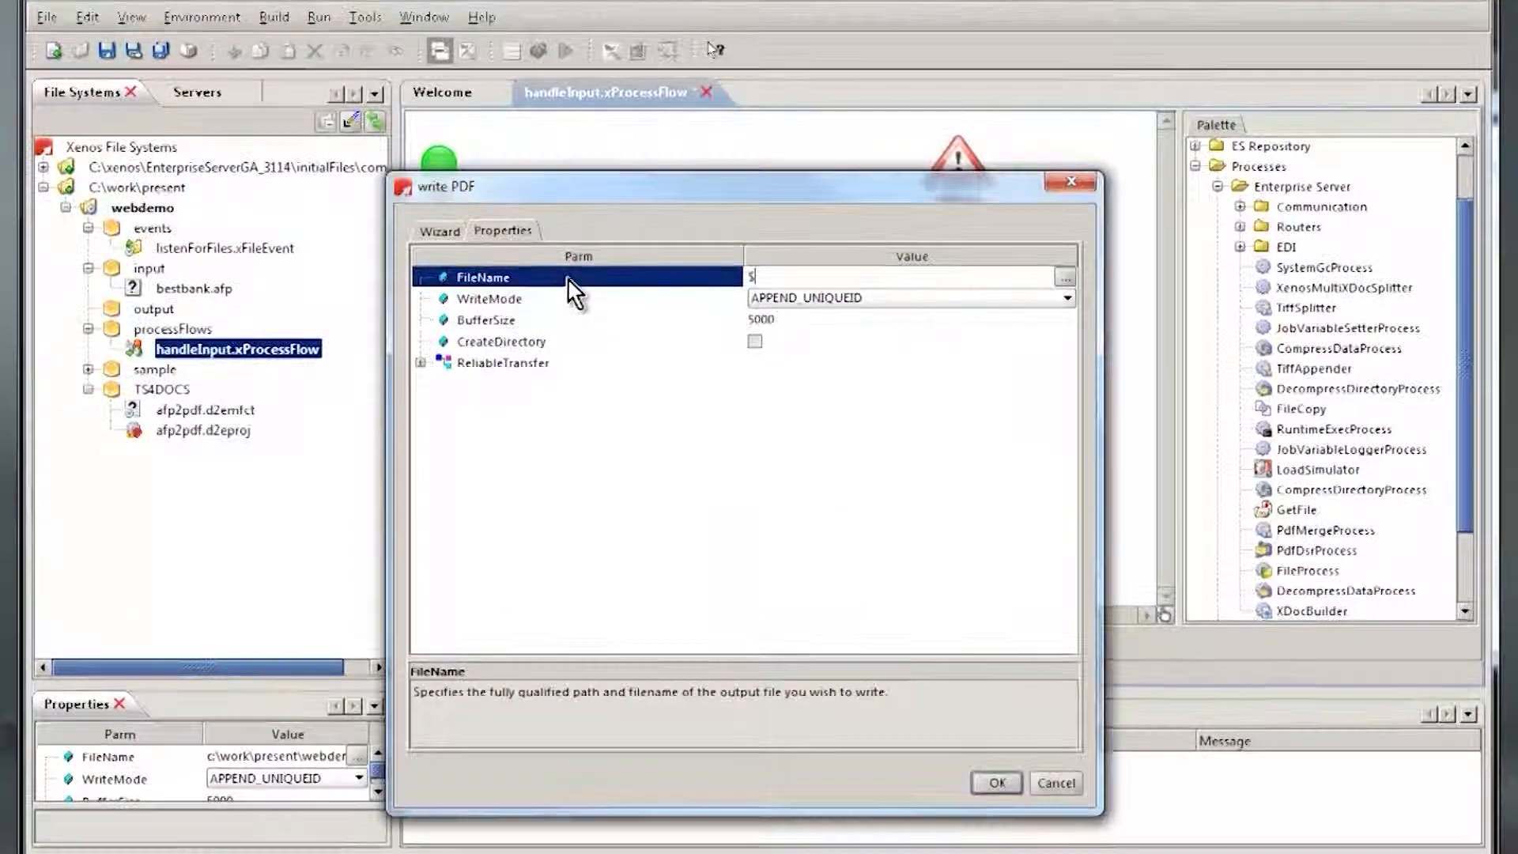
pyautogui.write('{xdocEntry')
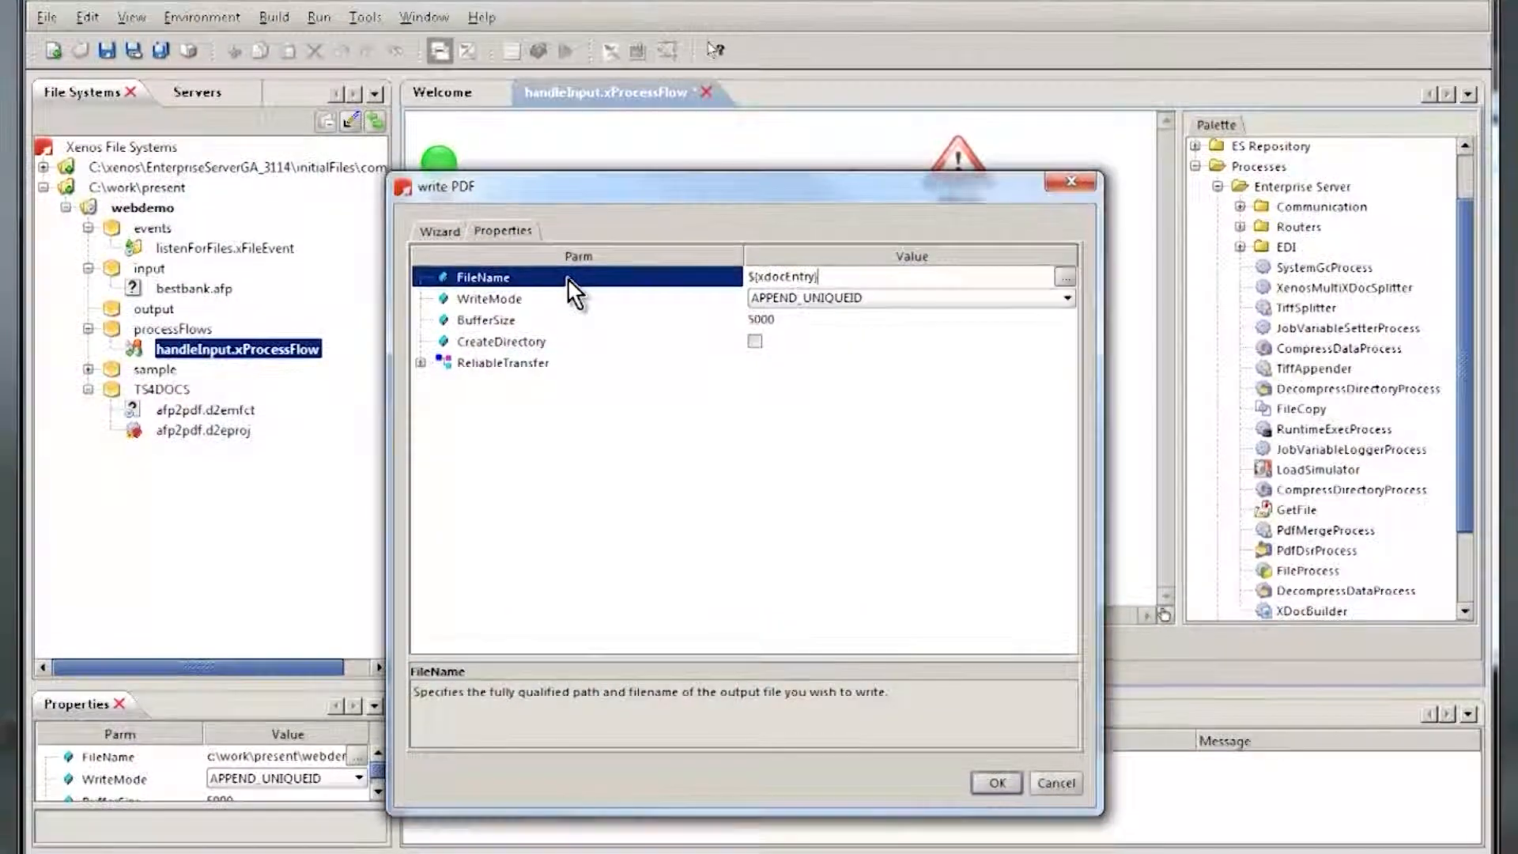
pyautogui.click(995, 782)
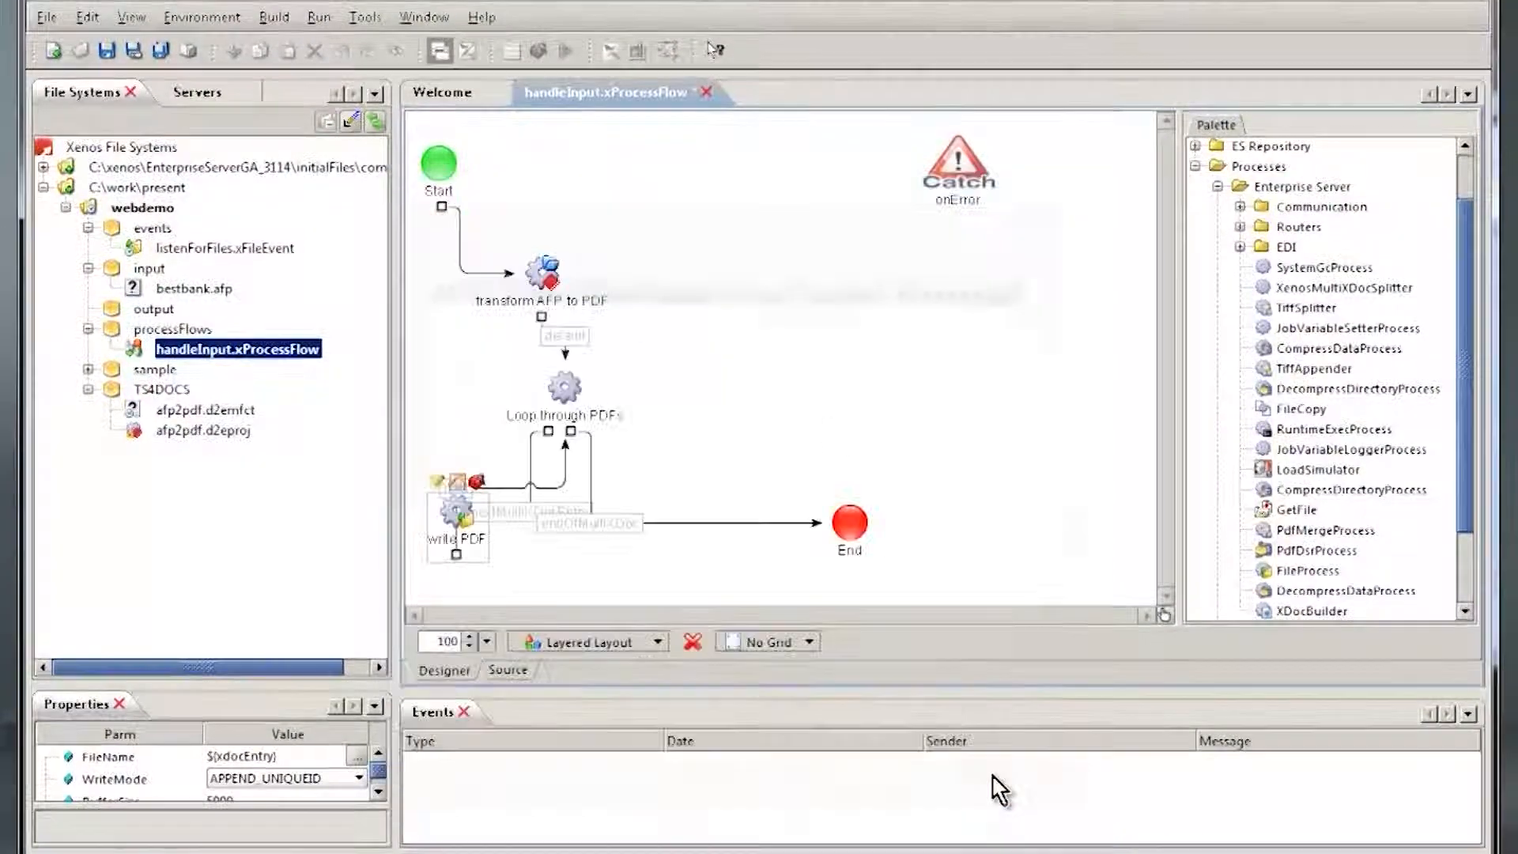
pyautogui.click(113, 61)
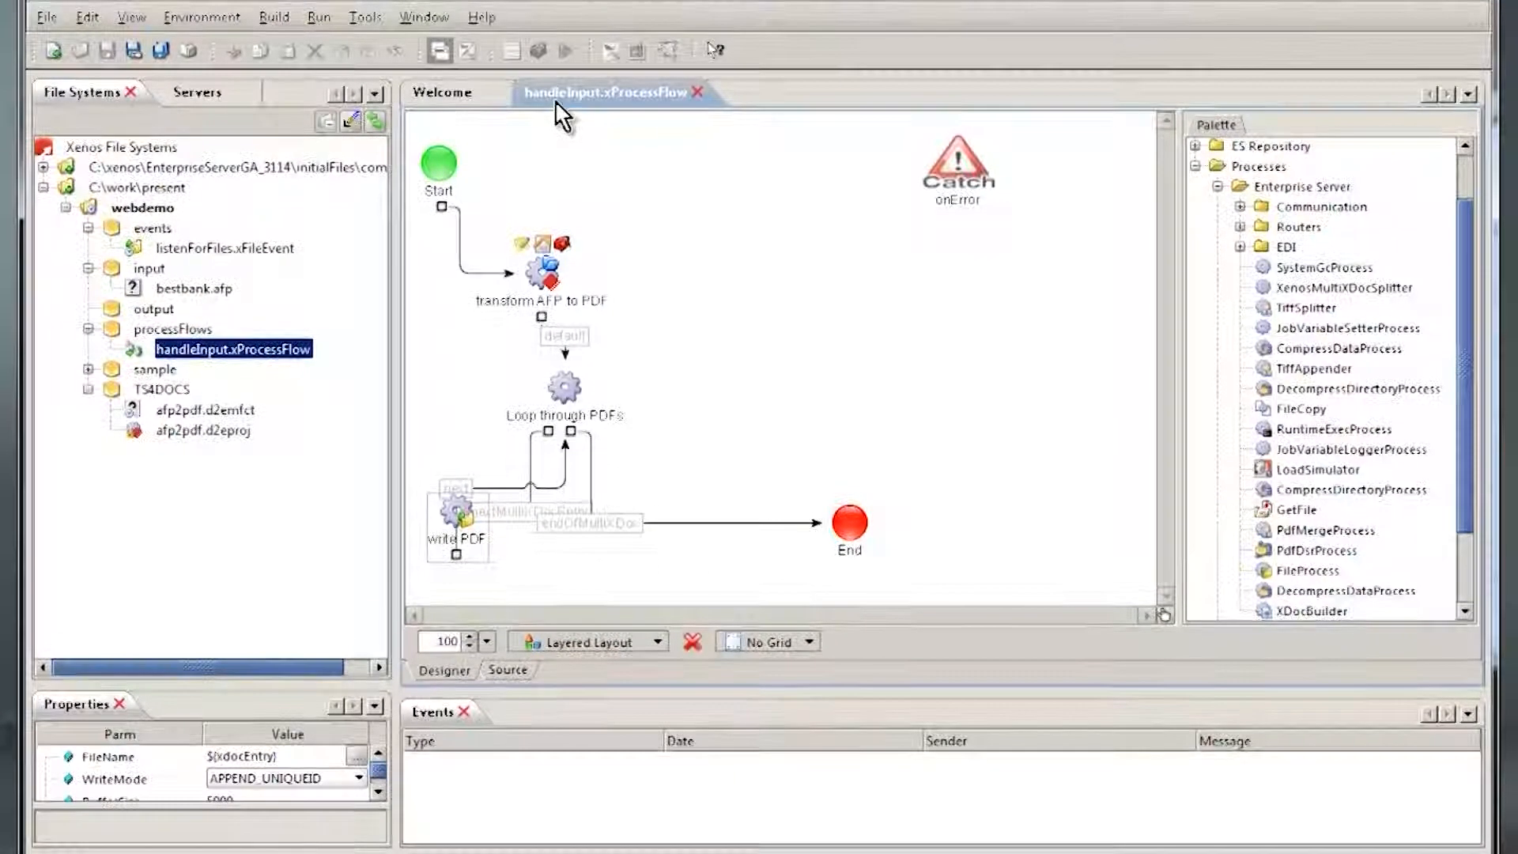
# Step: Execute the listenForFiles.xFileEvent event without any job variables
pyautogui.click(209, 250)
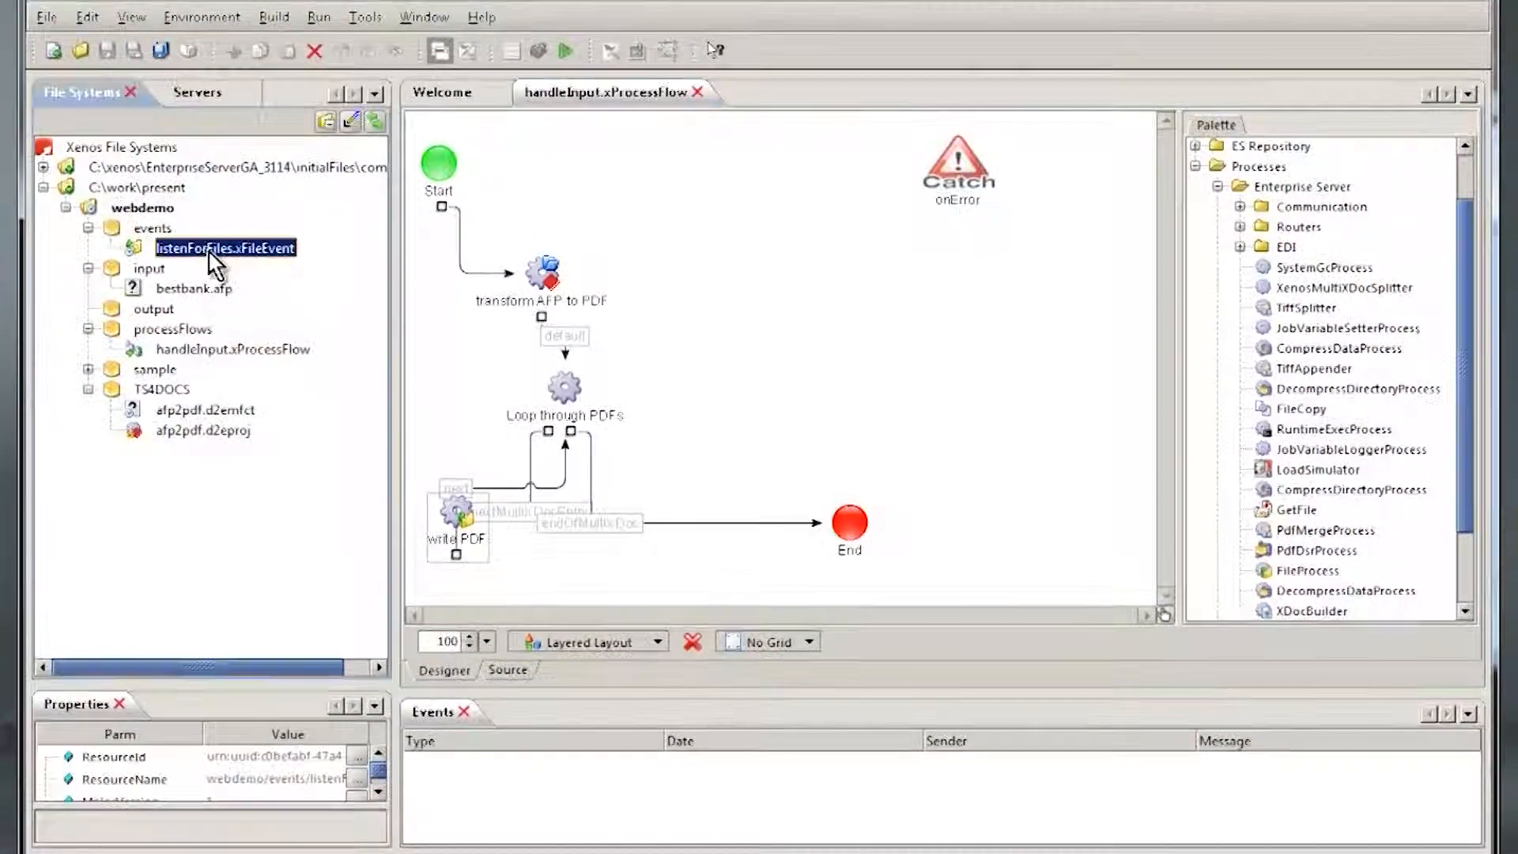
pyautogui.rightClick(207, 250)
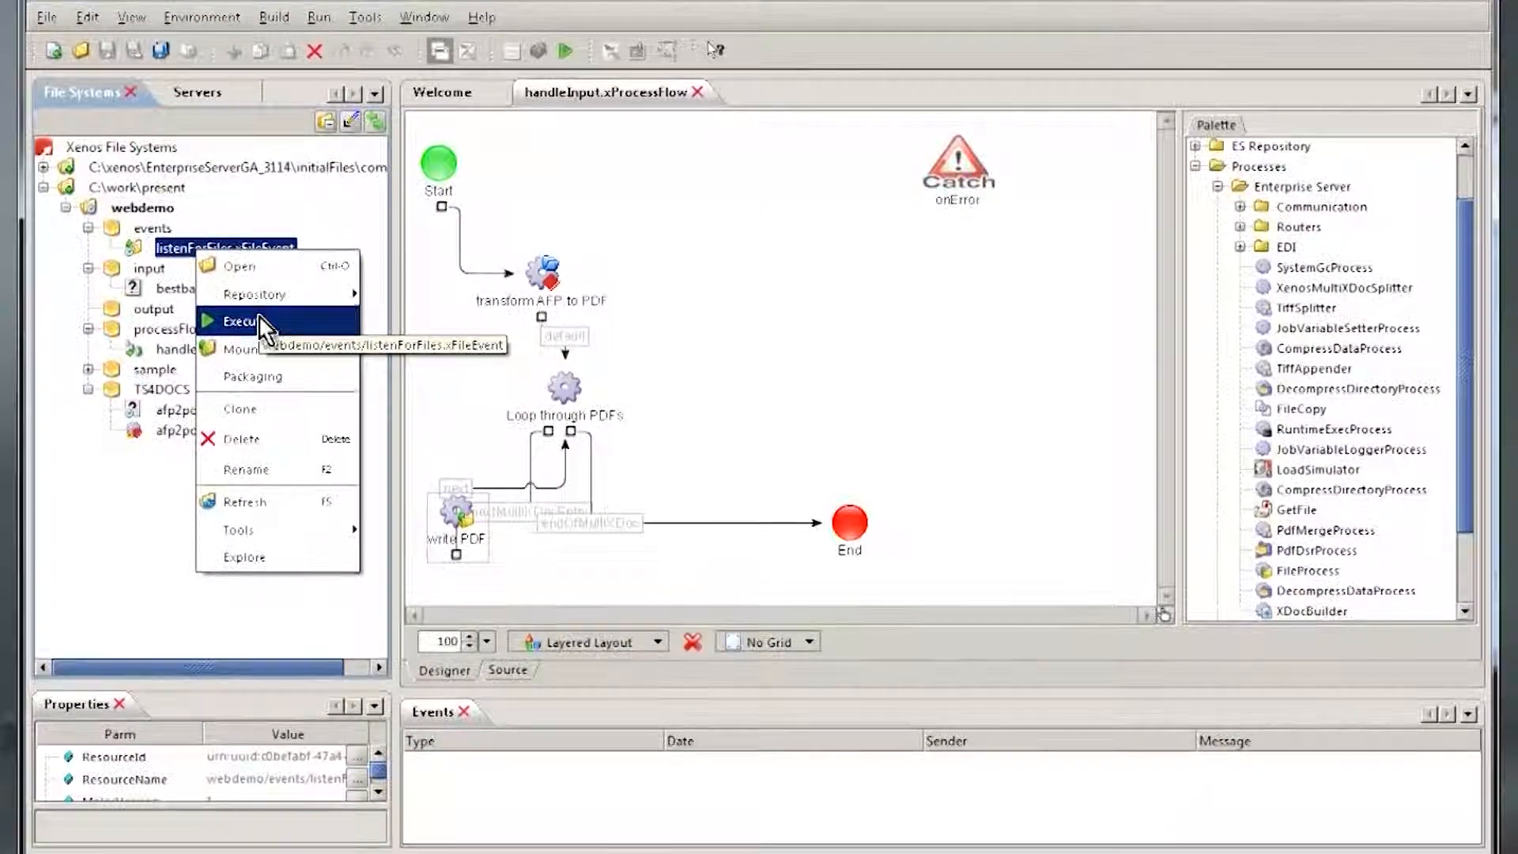
pyautogui.click(261, 320)
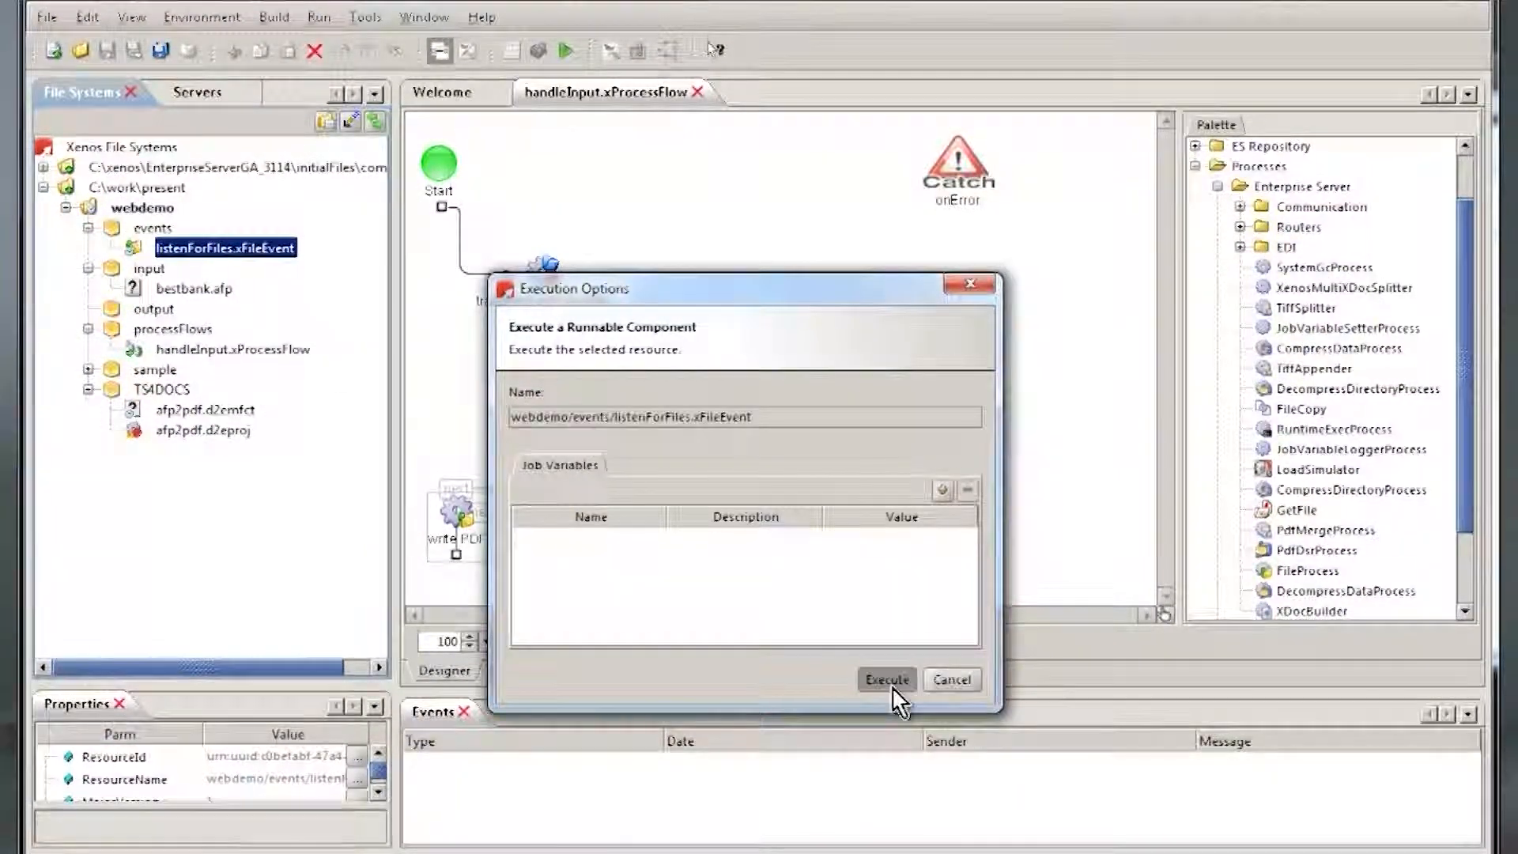
pyautogui.click(890, 685)
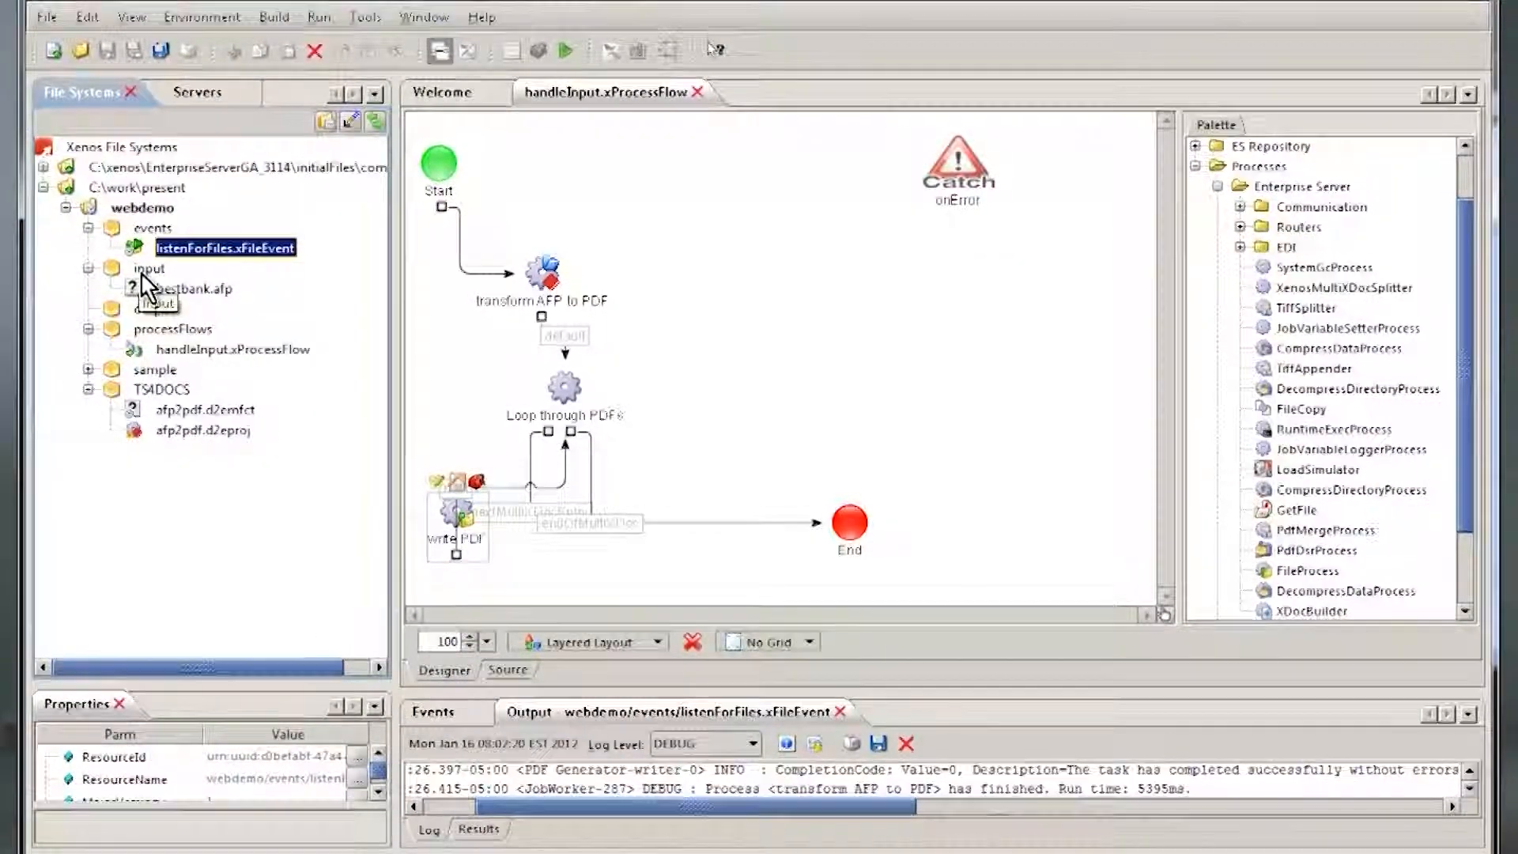
# Step: Refresh the input folder until bestbank.afp has been processed, and refresh the output folder to list its files
pyautogui.rightClick(142, 272)
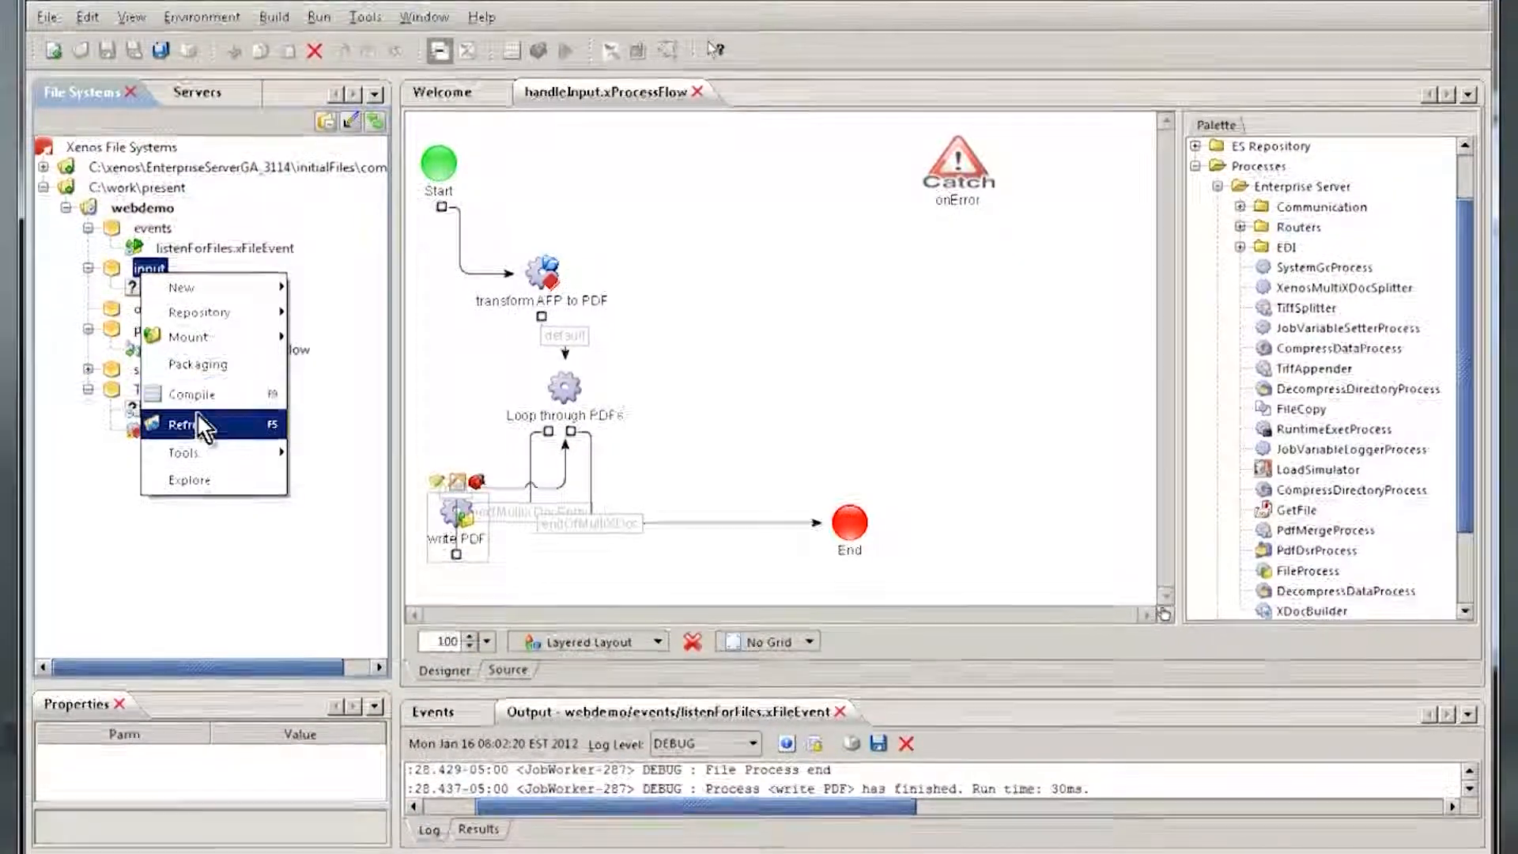
pyautogui.click(197, 419)
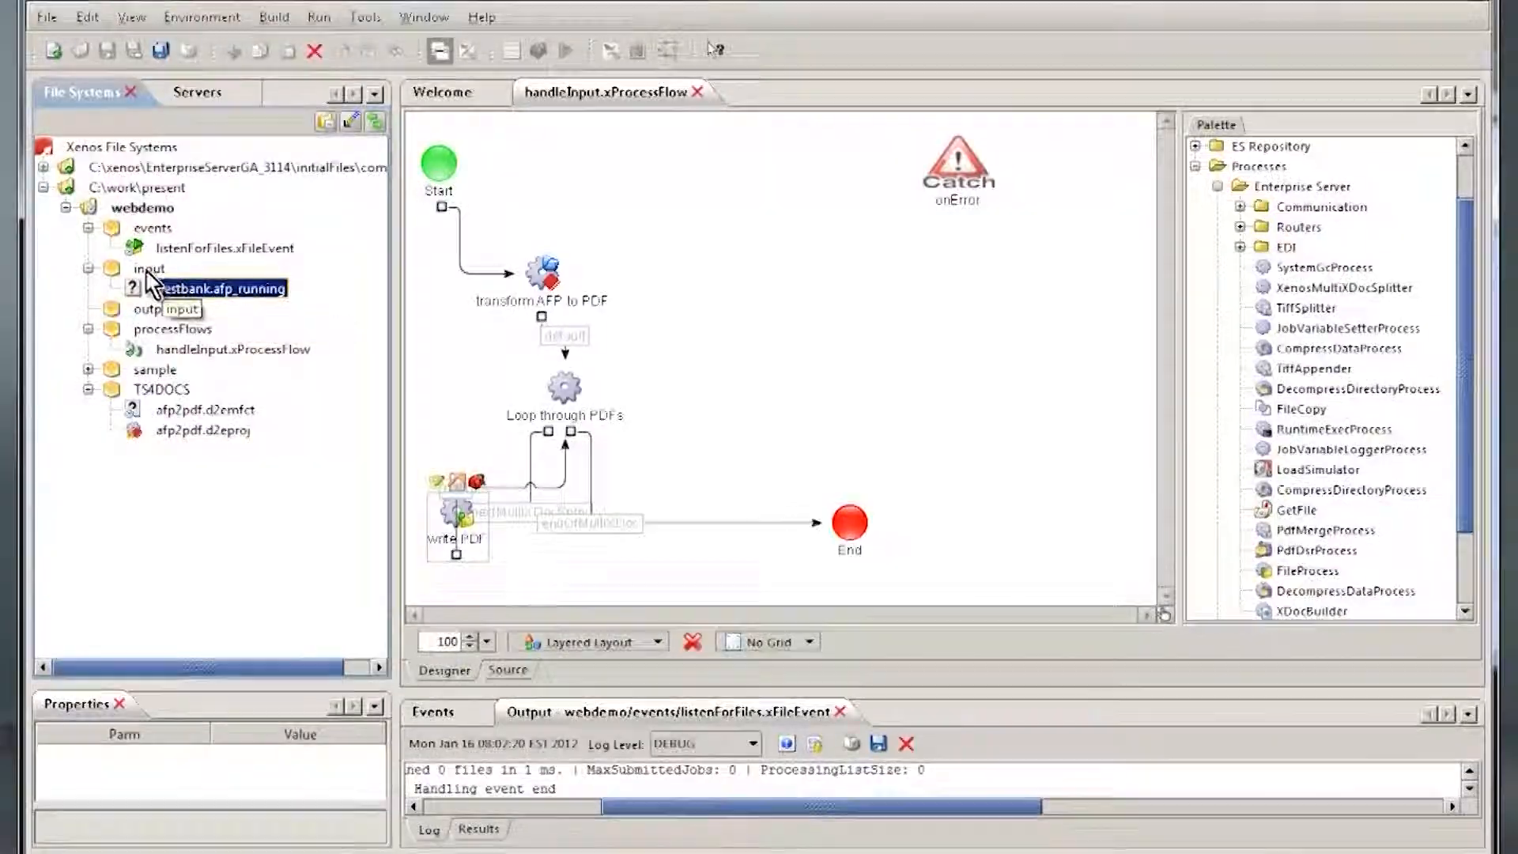
pyautogui.rightClick(150, 273)
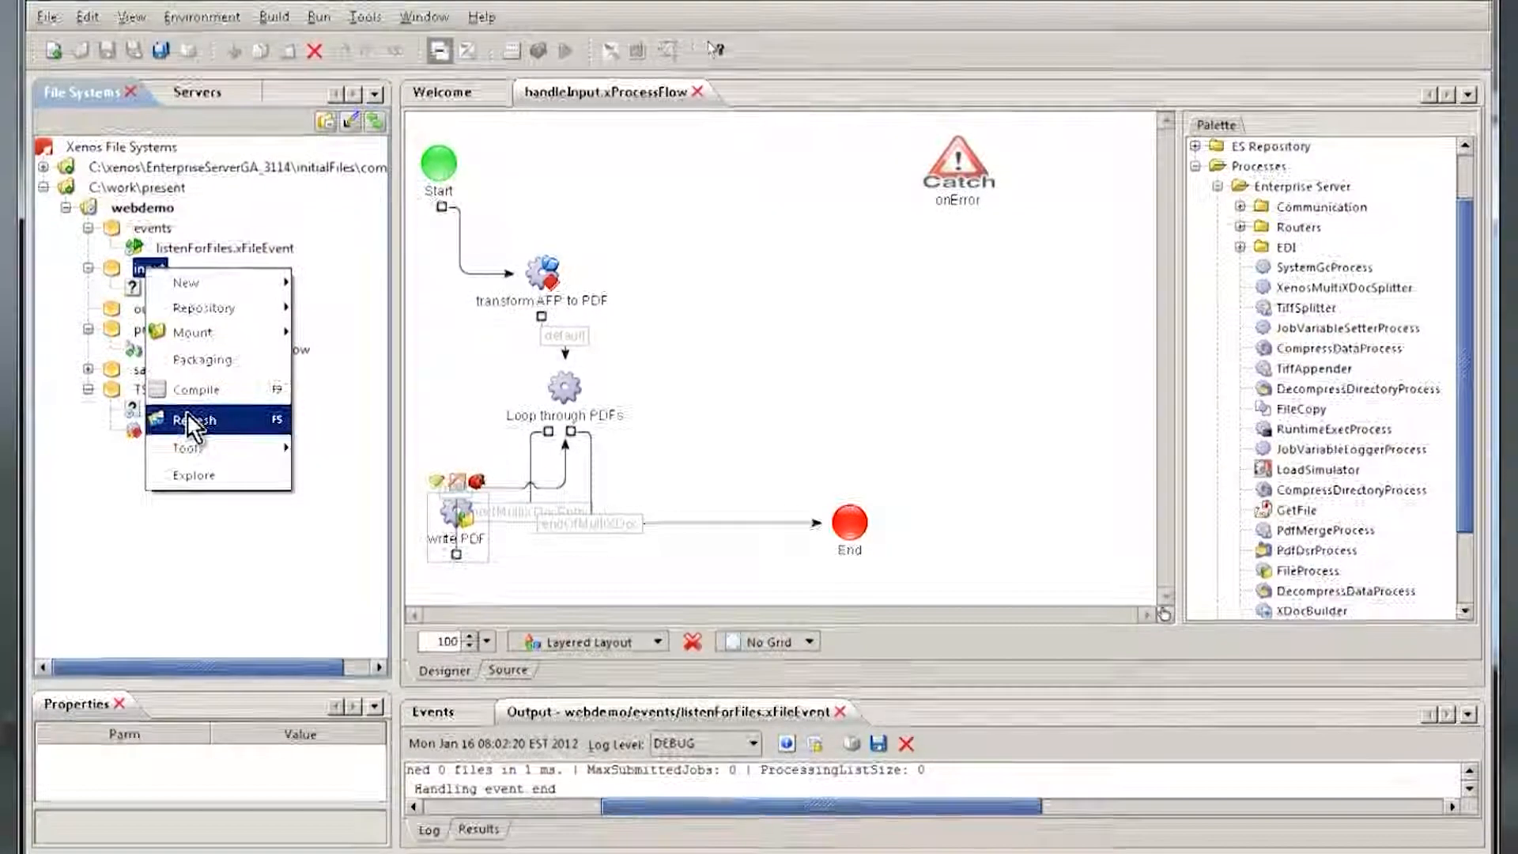
pyautogui.click(193, 420)
pyautogui.rightClick(158, 320)
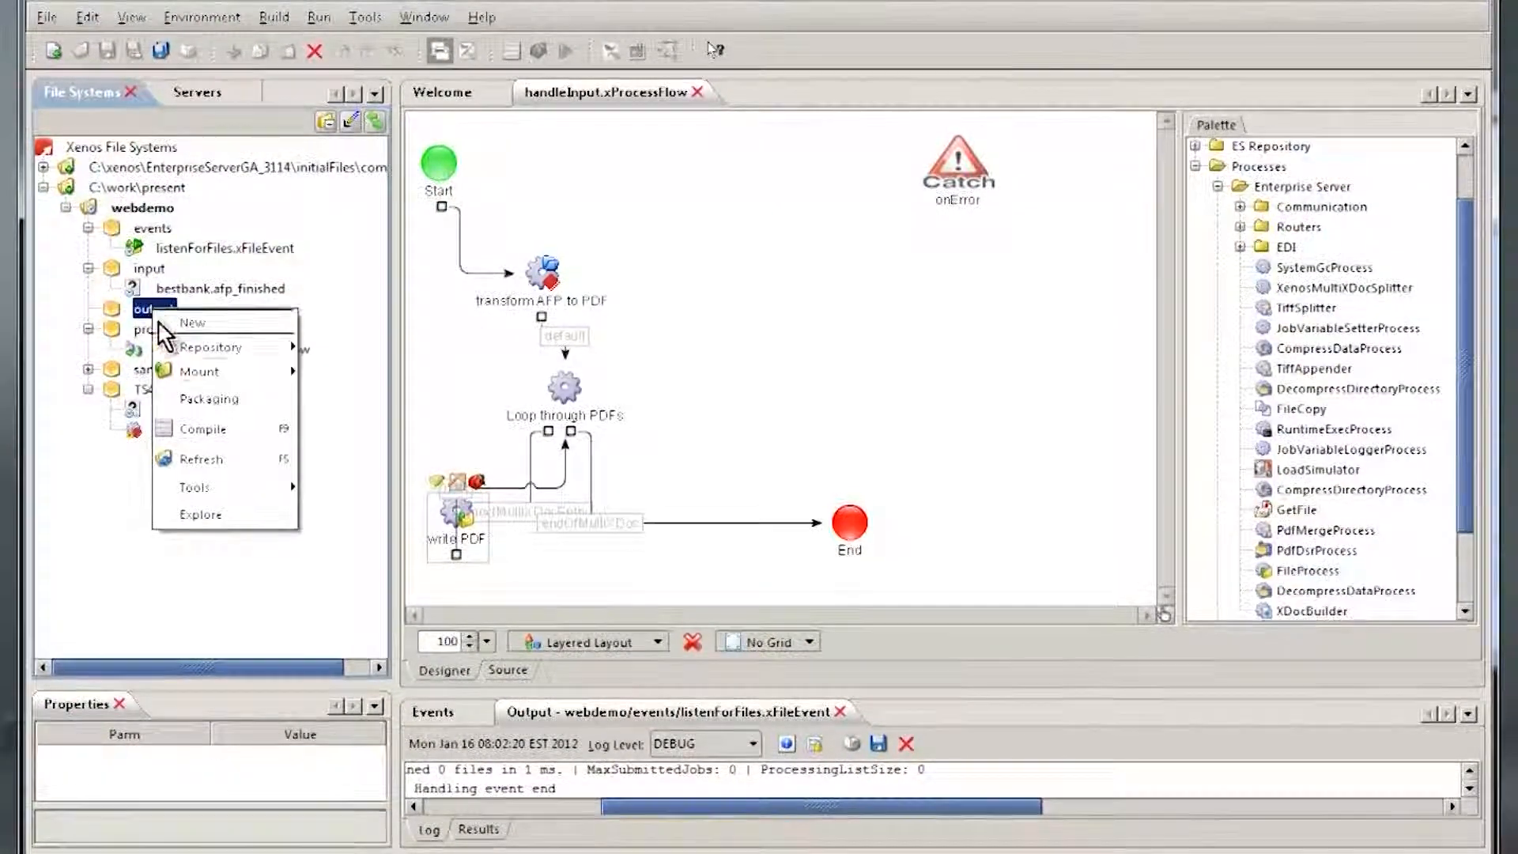
pyautogui.click(204, 458)
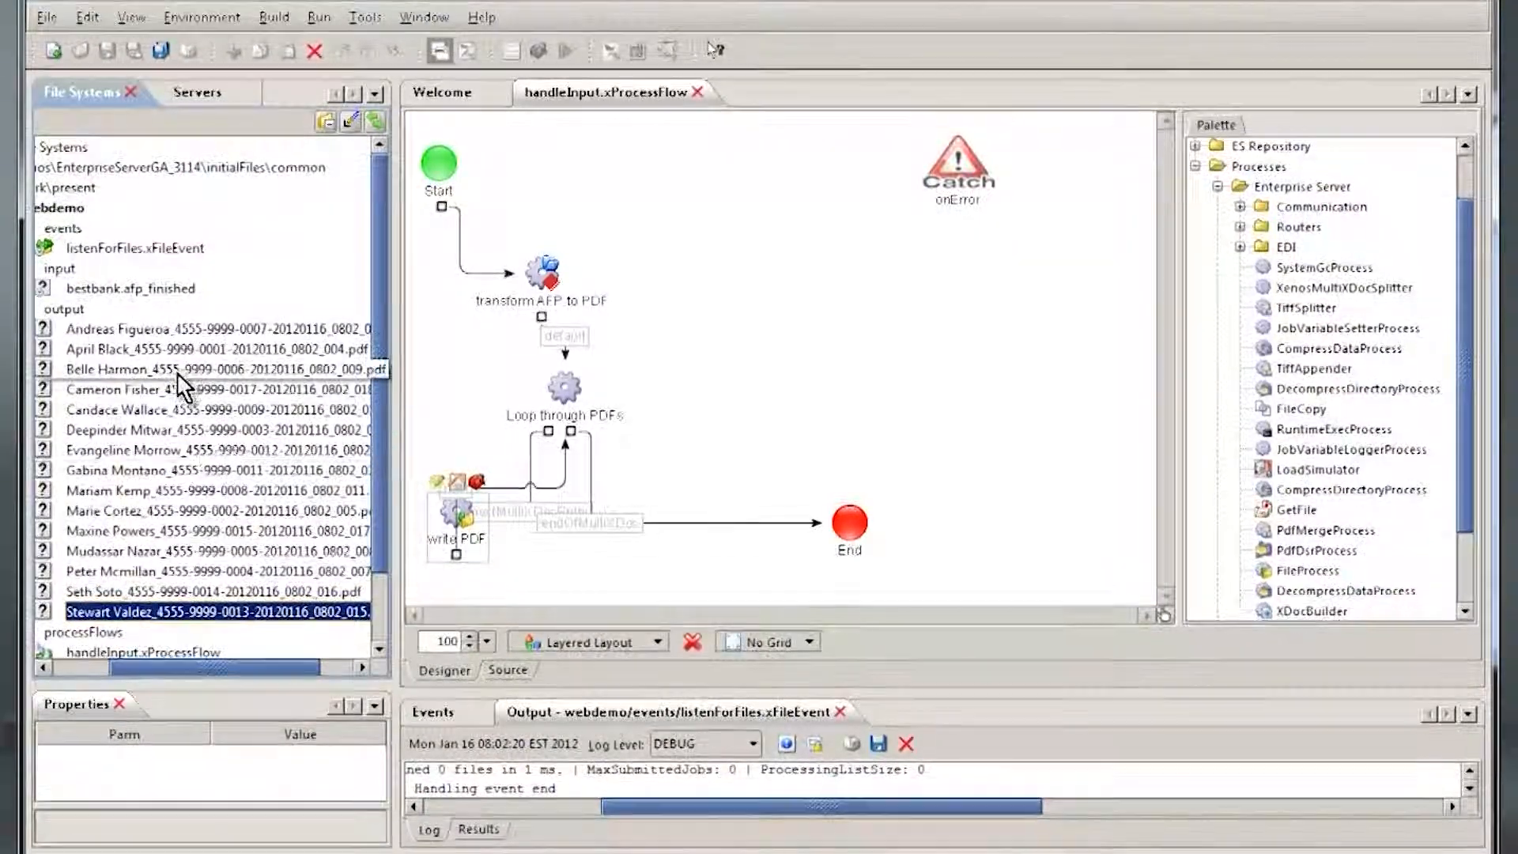
# Step: Switch to Windows Explorer and show the contents of the webdemo output folder
pyautogui.hotkey('alt', 'Tab')
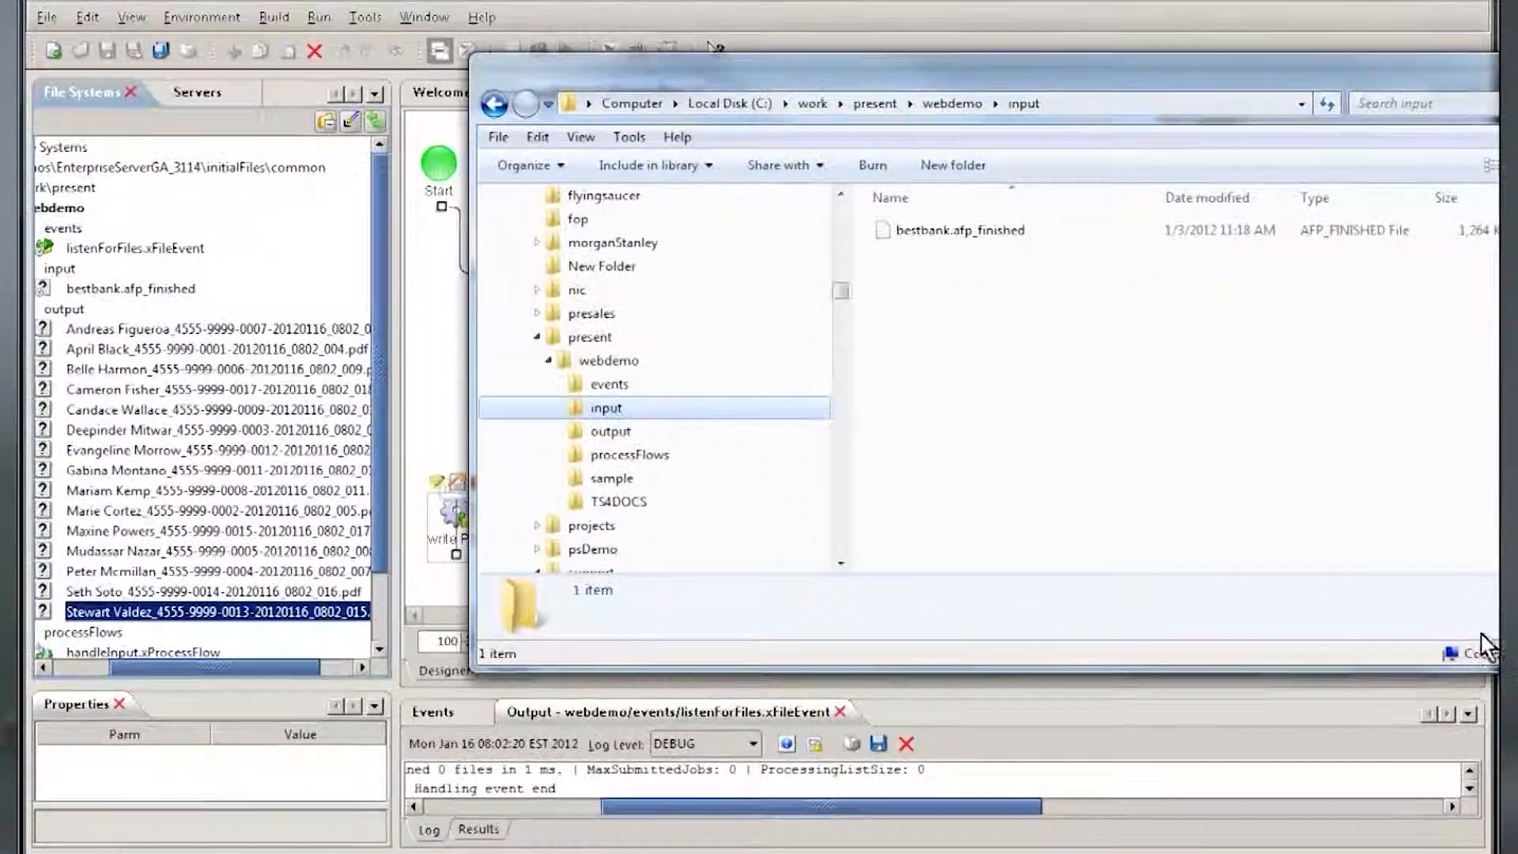
pyautogui.click(611, 433)
pyautogui.moveTo(857, 80); pyautogui.dragTo(582, 101)
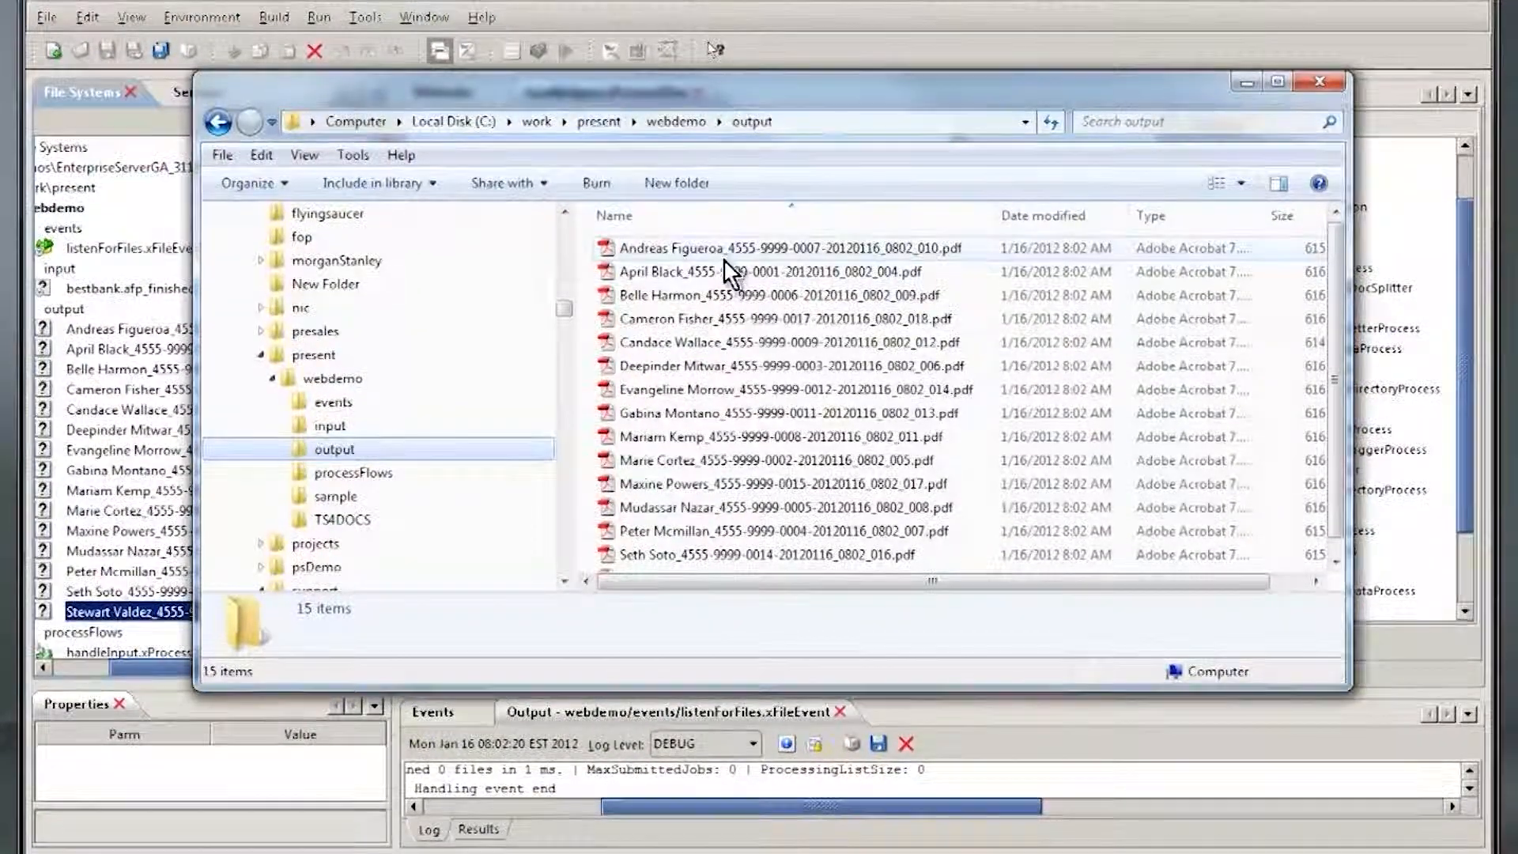
# Step: Open the second statement PDF in the output folder without preparing it for reading, check its customer details and statement pages, and close it
pyautogui.click(724, 272)
pyautogui.doubleClick(723, 272)
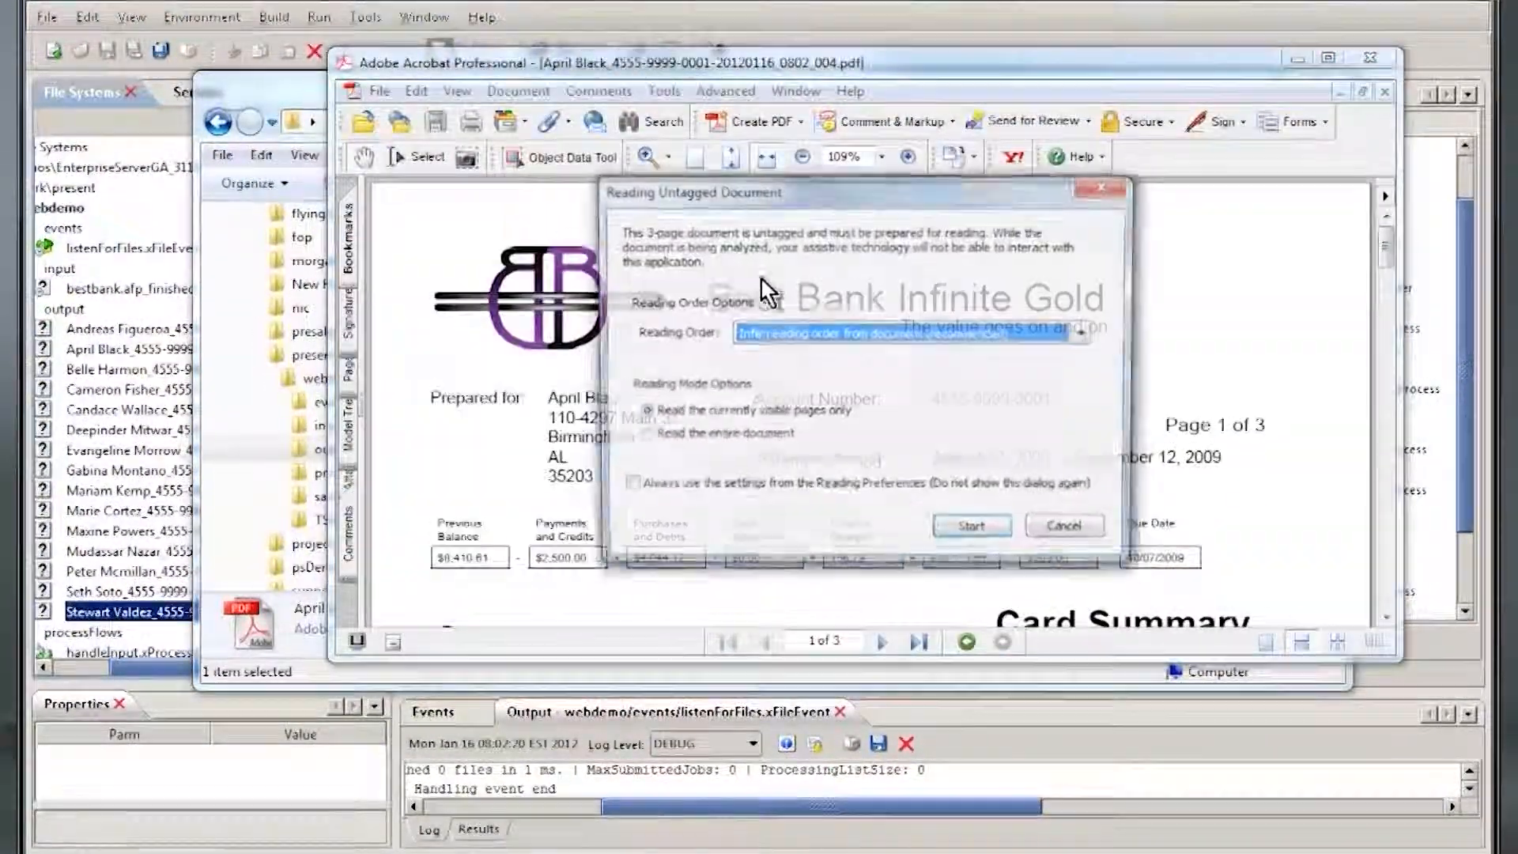
pyautogui.click(1059, 531)
pyautogui.moveTo(1385, 241)
pyautogui.mouseDown()
pyautogui.moveTo(1395, 507)
pyautogui.moveTo(1390, 241)
pyautogui.mouseUp()
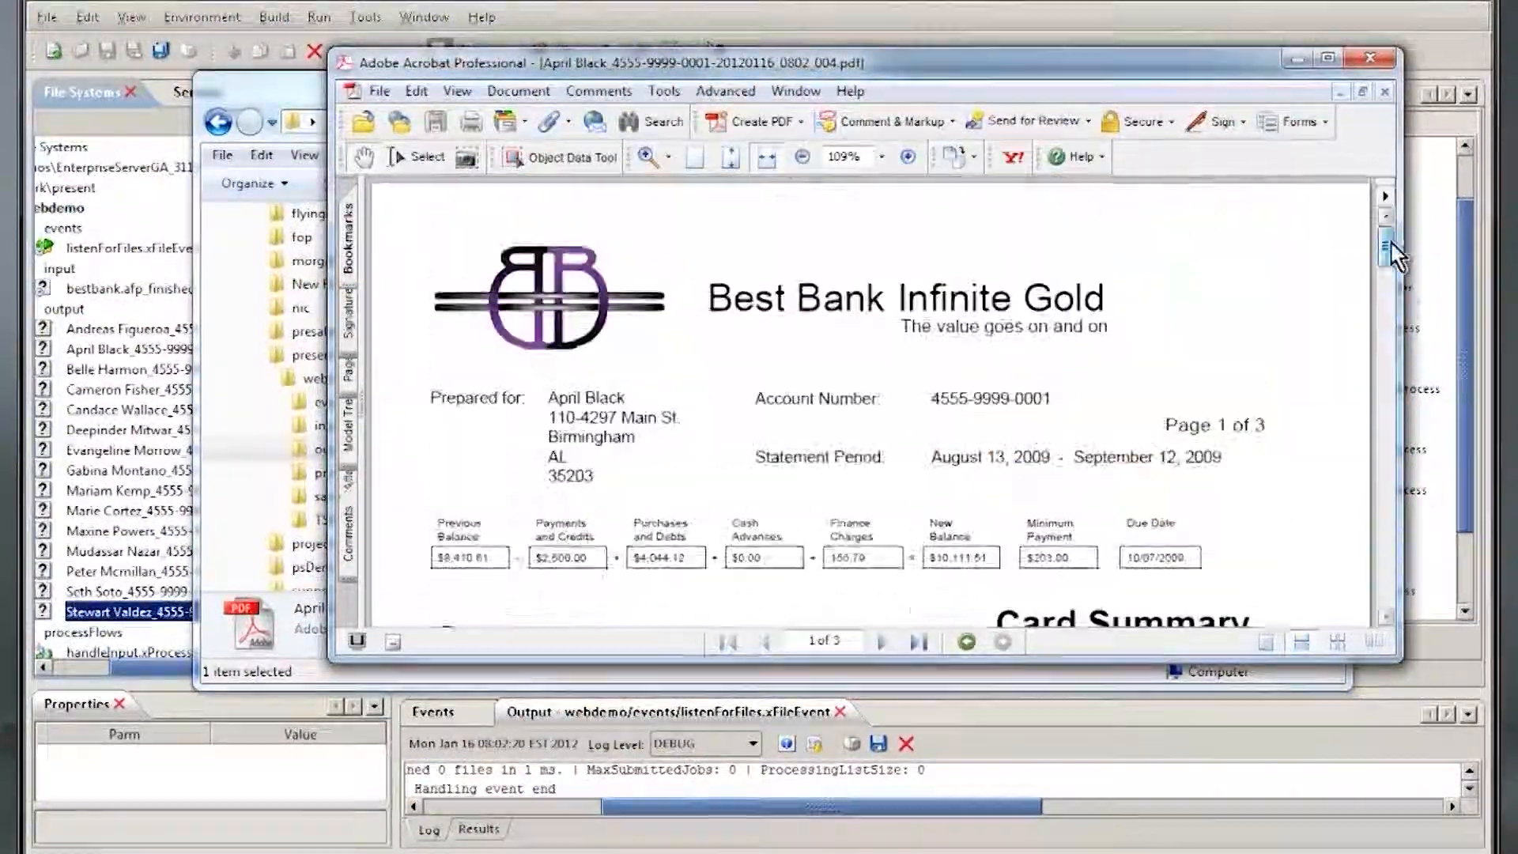
pyautogui.click(1384, 91)
pyautogui.click(1370, 57)
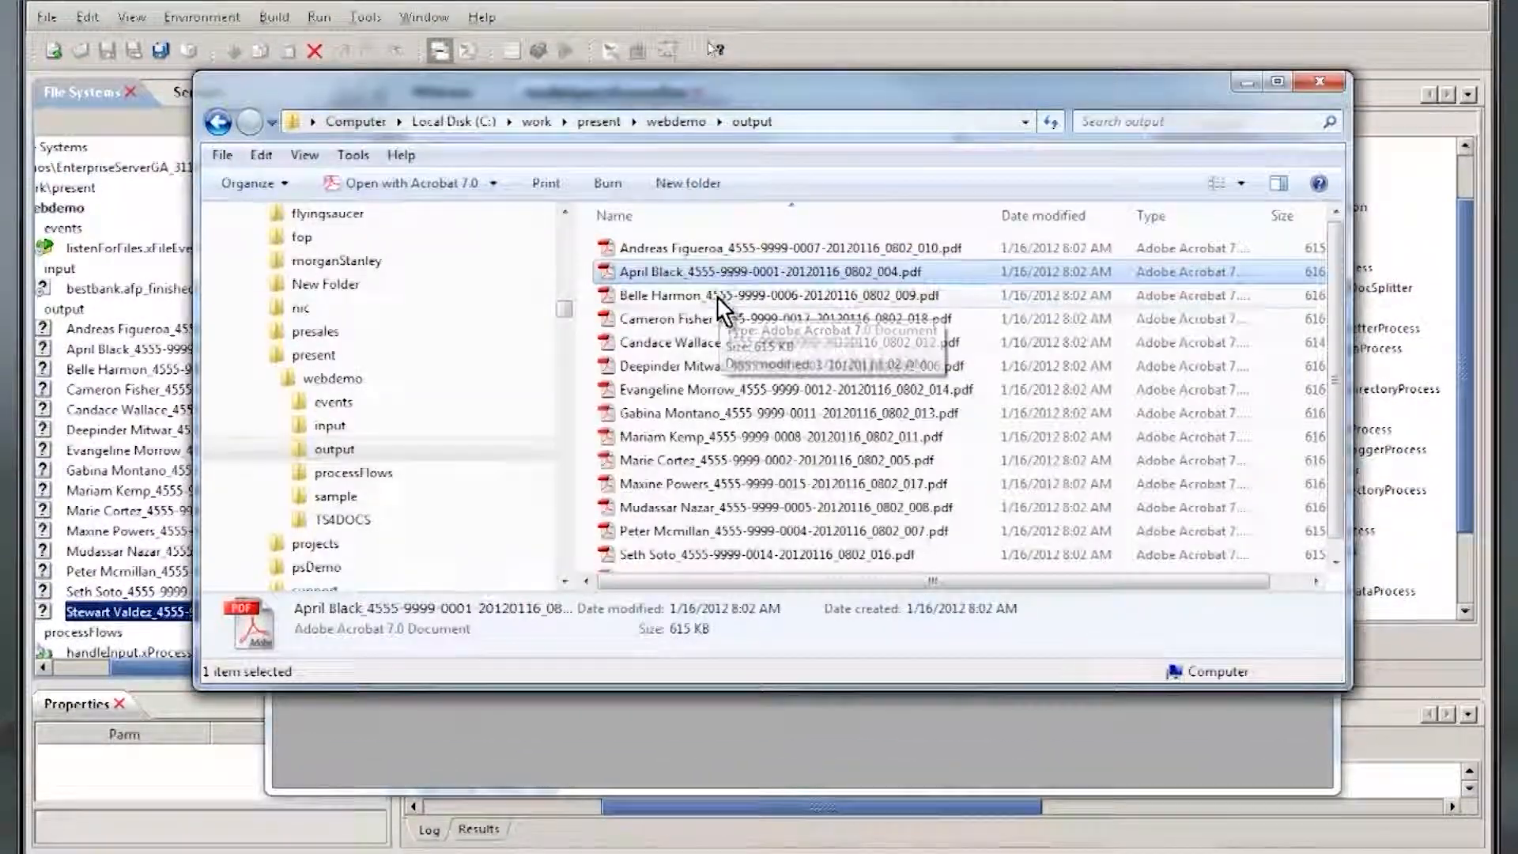
# Step: Open the fourth statement PDF in the output folder, compare its customer name and account number with the file name, and close it
pyautogui.doubleClick(724, 319)
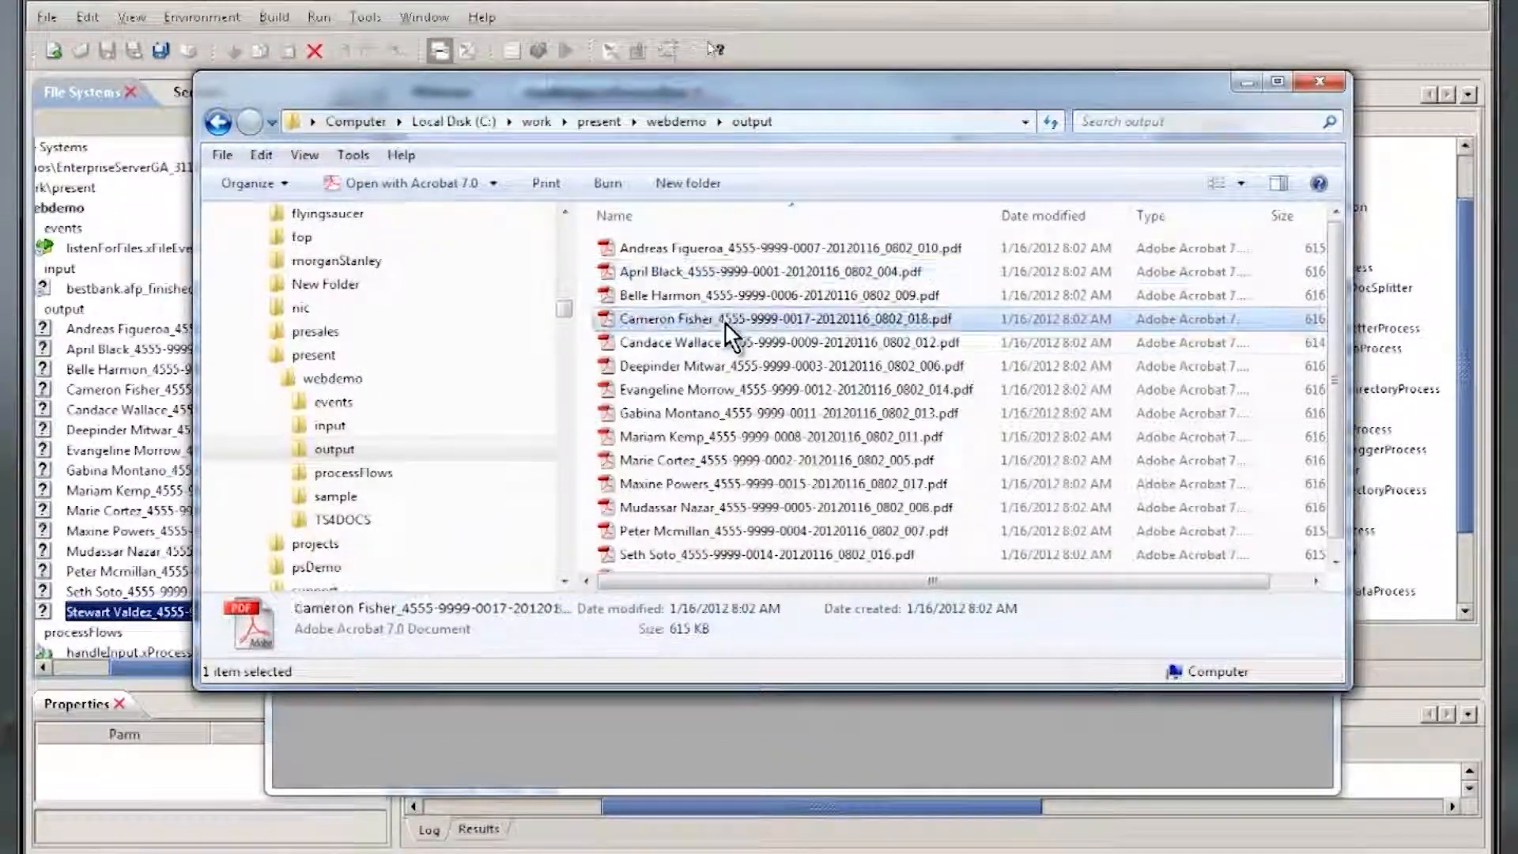
pyautogui.click(1006, 664)
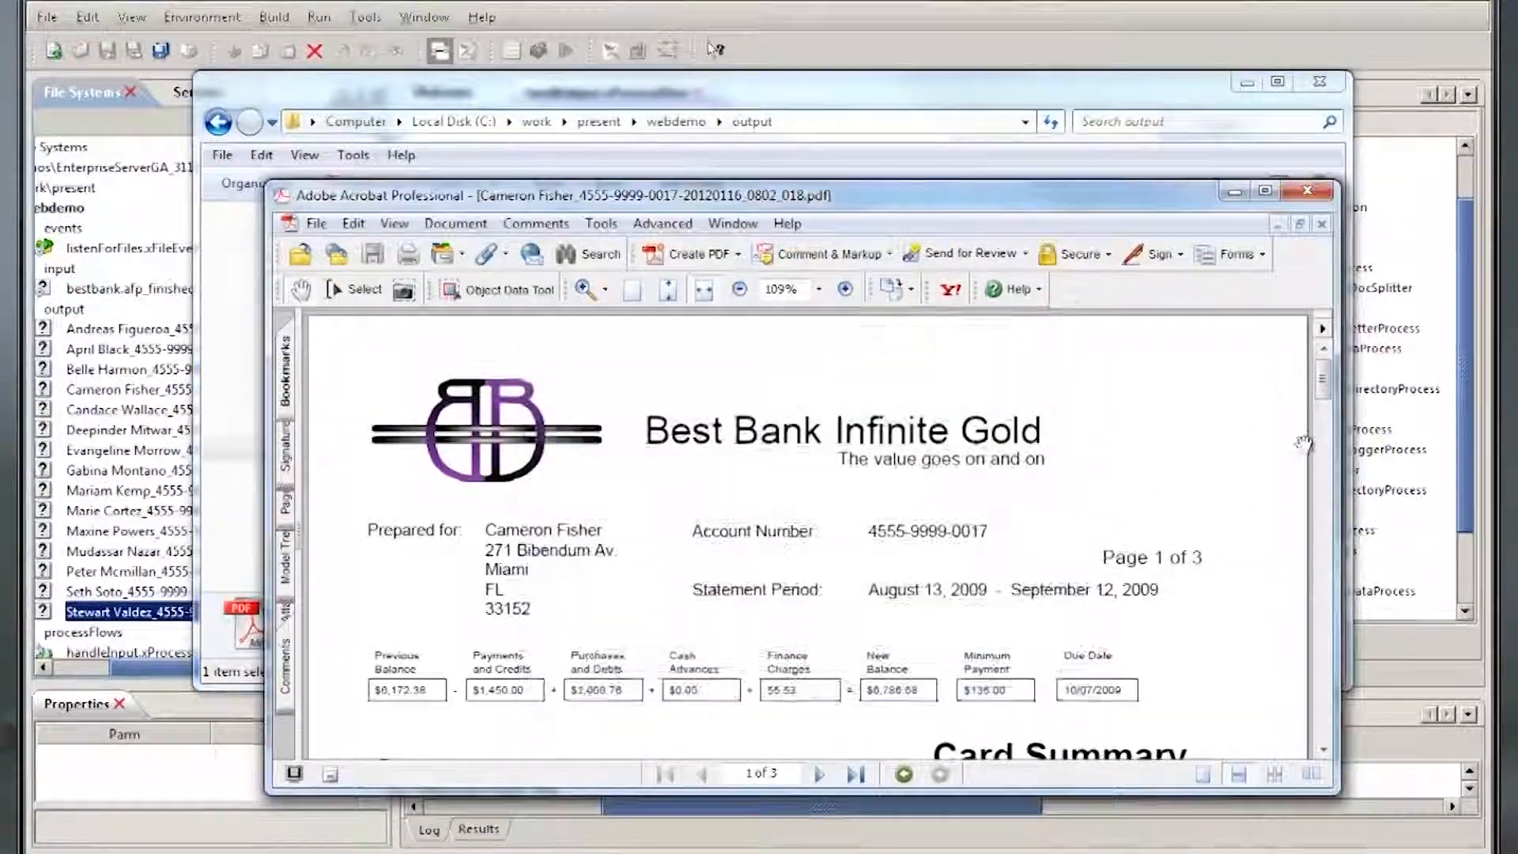
pyautogui.moveTo(1323, 382); pyautogui.dragTo(1321, 349)
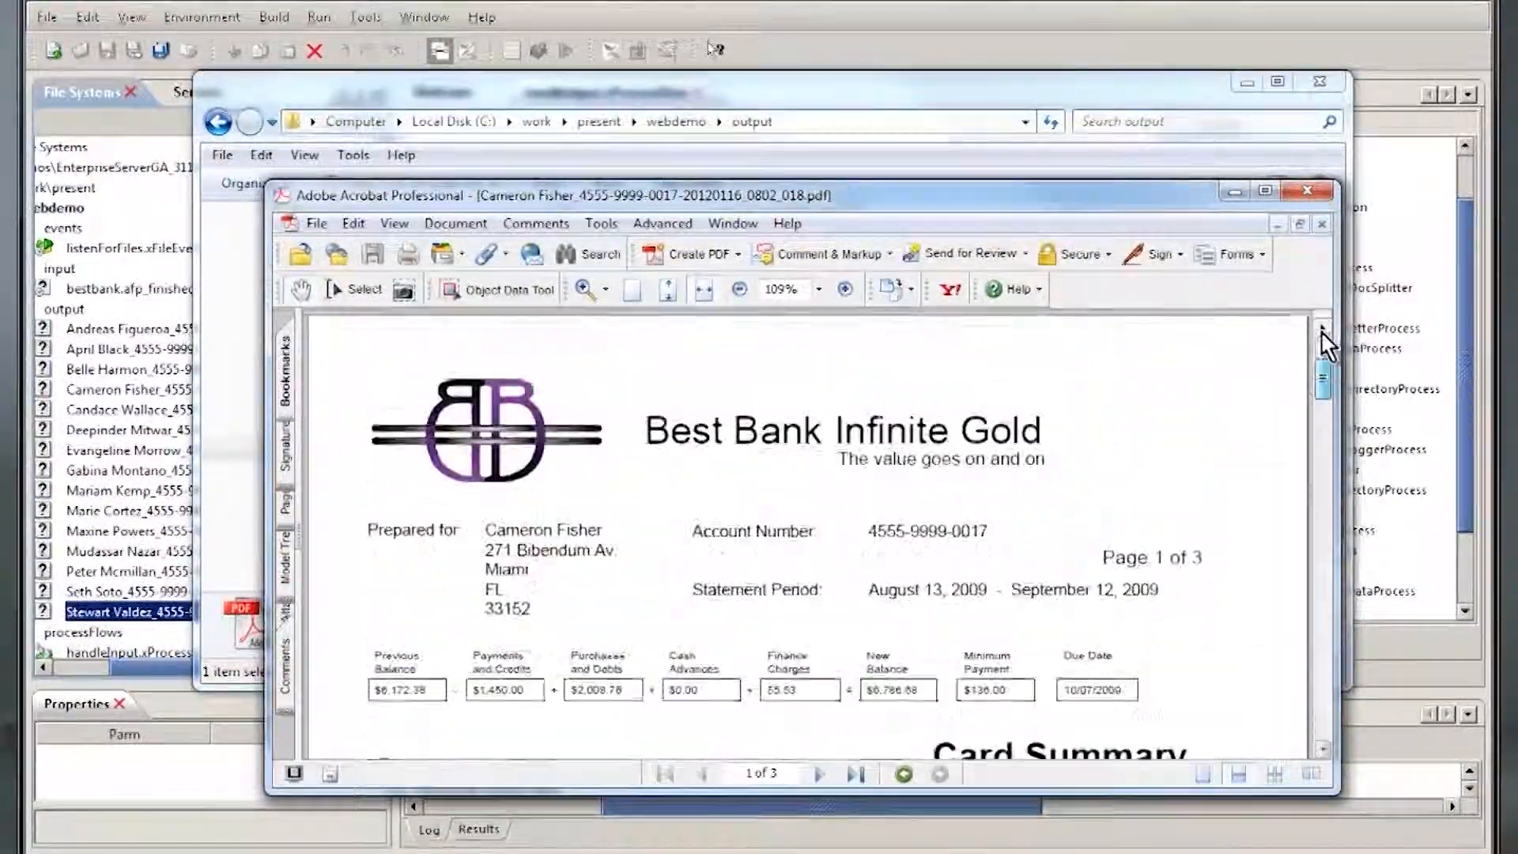
pyautogui.click(1320, 223)
# Step: Switch back to Xenos Developer Studio and close the handleInput process flow
pyautogui.click(1060, 38)
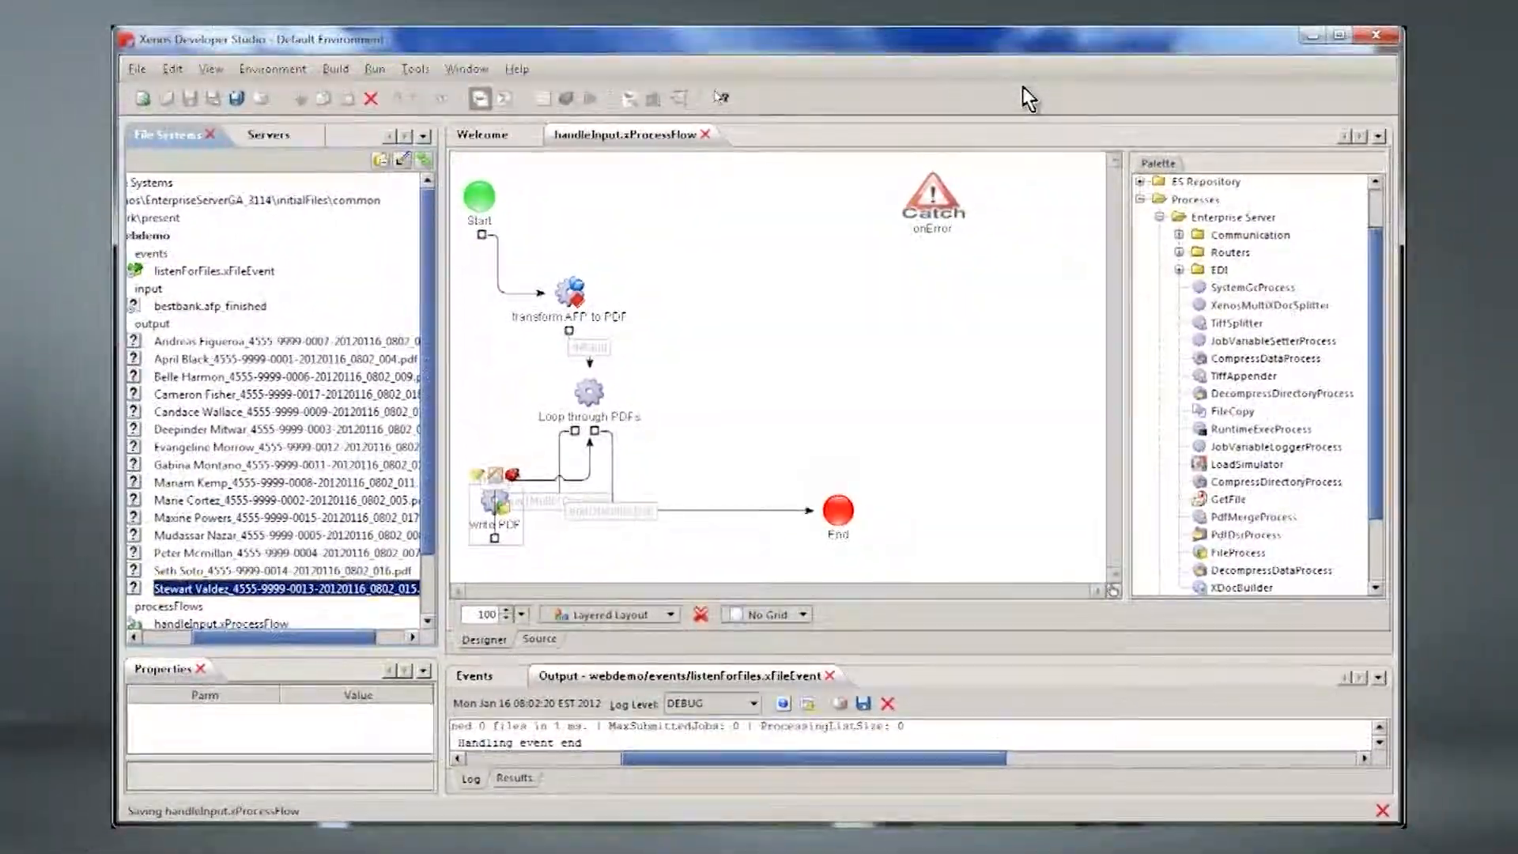
pyautogui.click(695, 135)
pyautogui.click(701, 137)
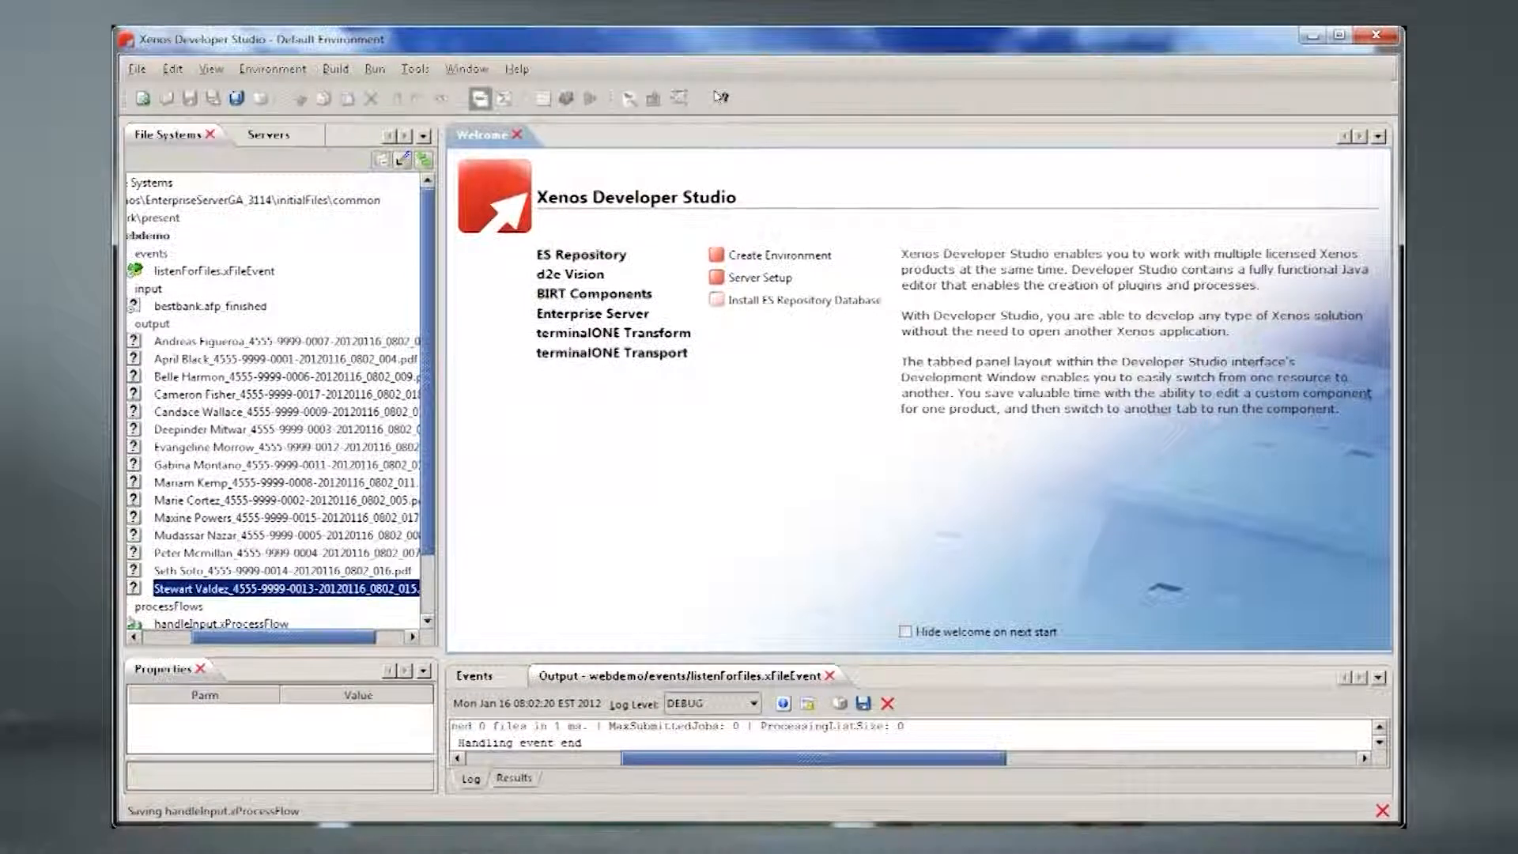